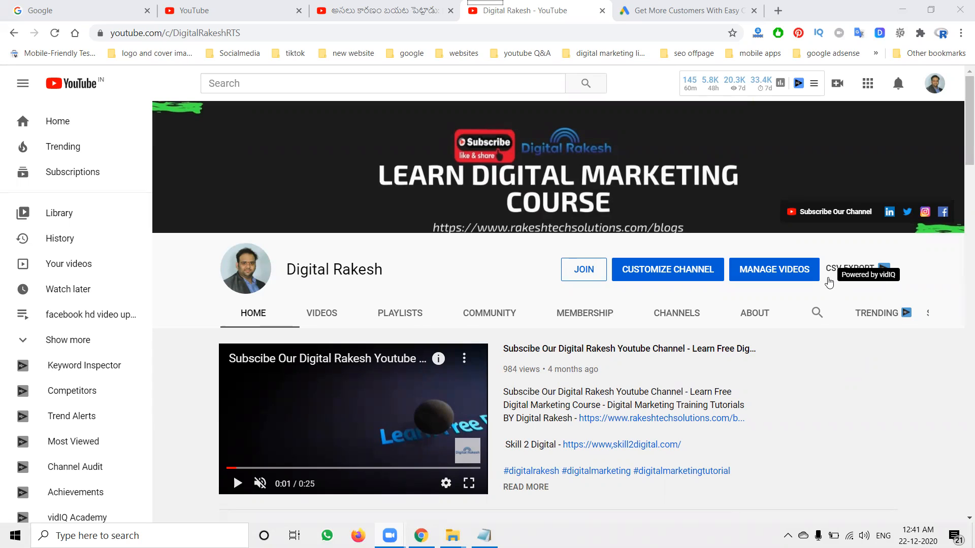
- Play the pre-roll ad on the NewsQube video until the video starts, and close the paused video
{"action": "left_click", "coordinate": [352, 8]}
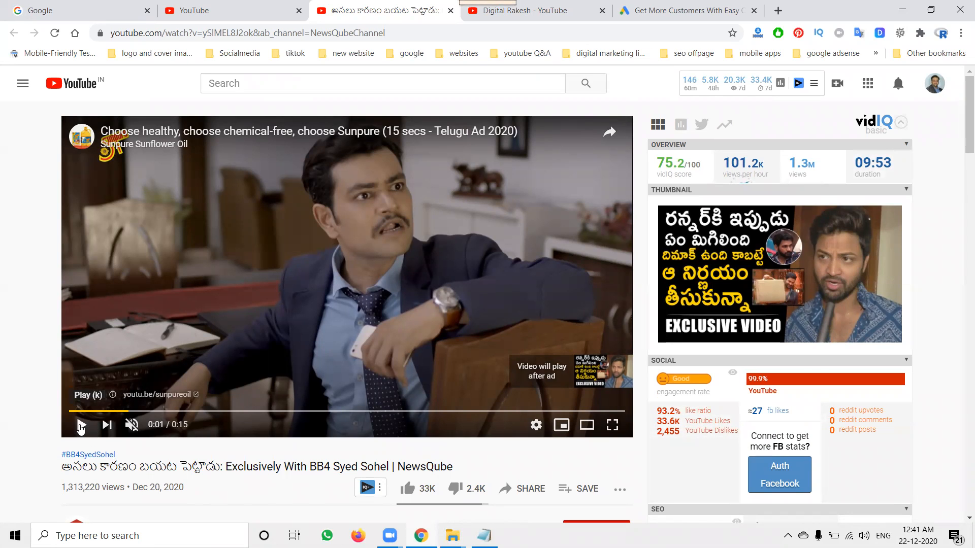
{"action": "left_click", "coordinate": [80, 425]}
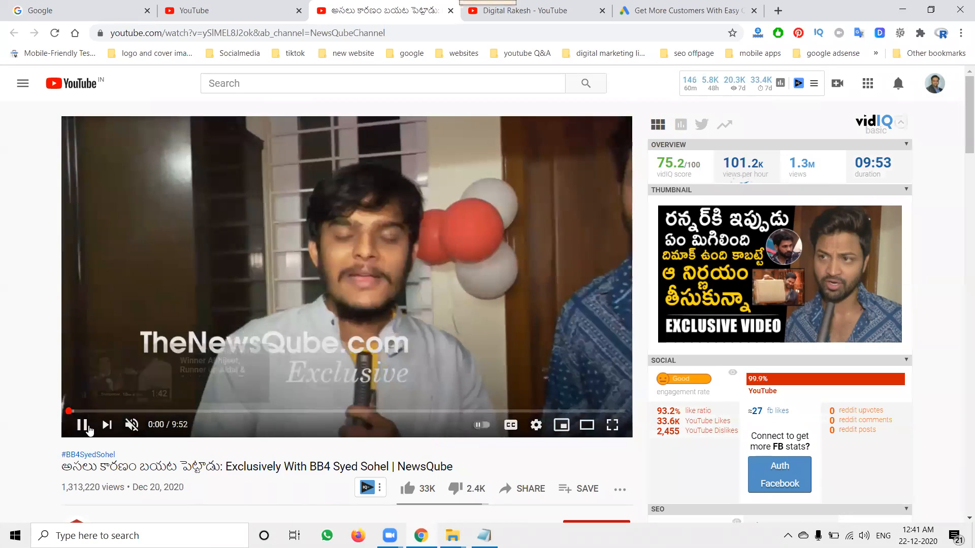
{"action": "left_click", "coordinate": [82, 425]}
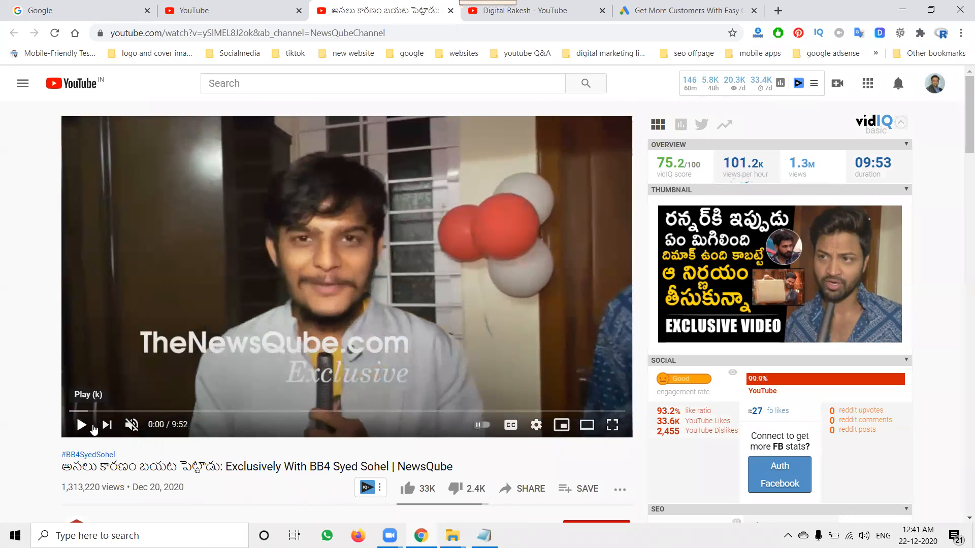
{"action": "left_click", "coordinate": [451, 10]}
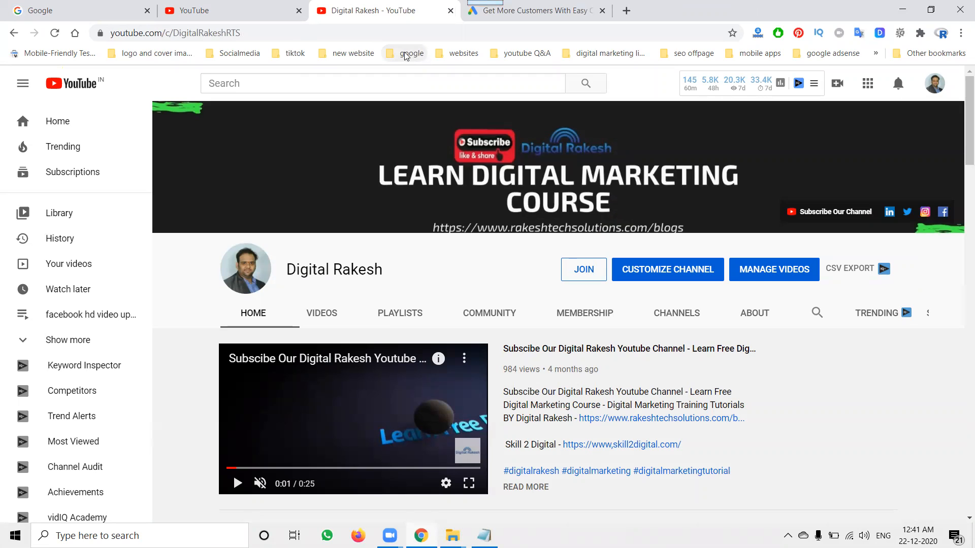
- Sign in to Google Ads and start a new campaign from the account overview
{"action": "left_click", "coordinate": [513, 14]}
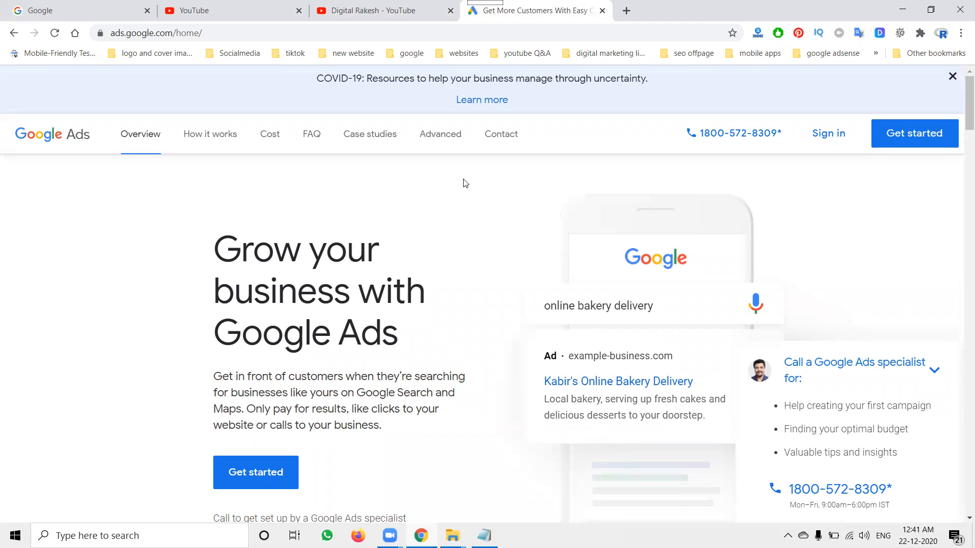
{"action": "left_click", "coordinate": [823, 131]}
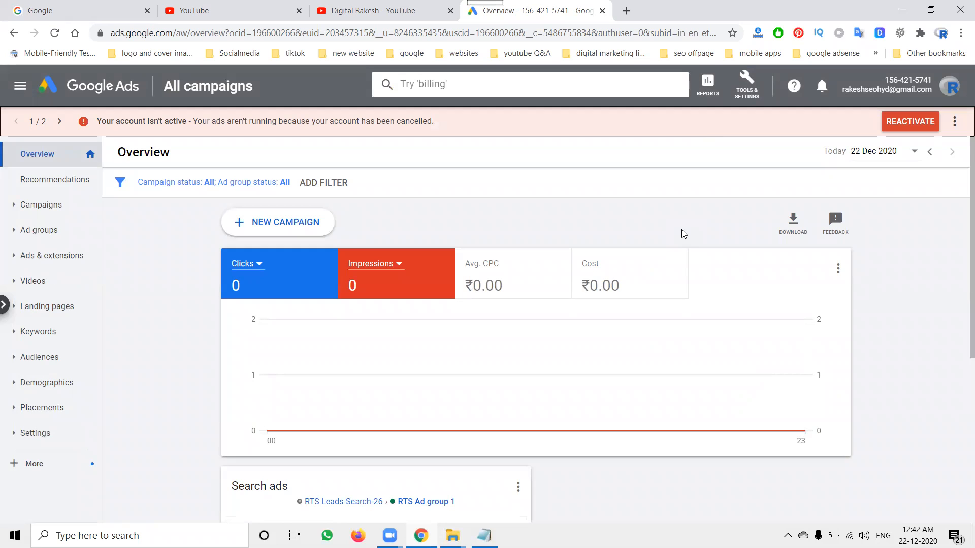
{"action": "left_click", "coordinate": [269, 232]}
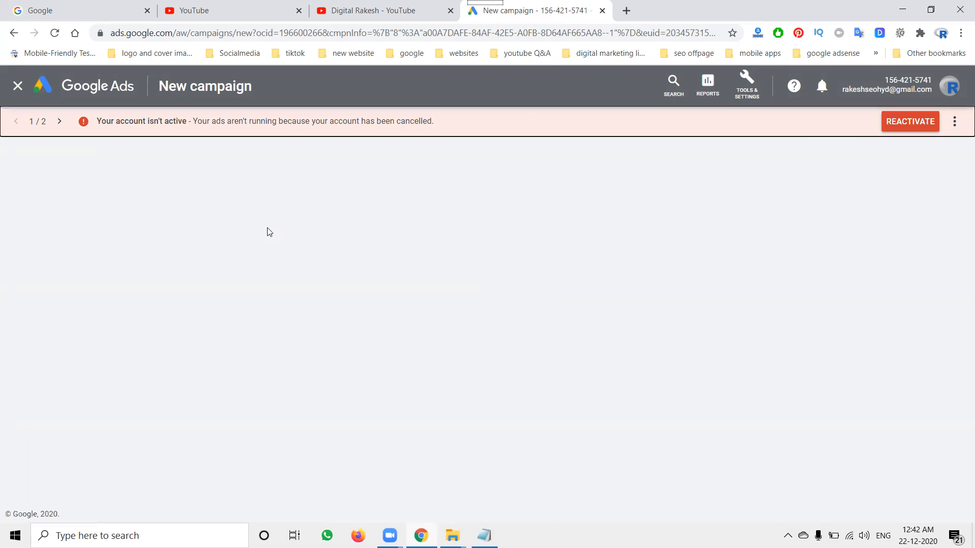
{"action": "left_click", "coordinate": [268, 231]}
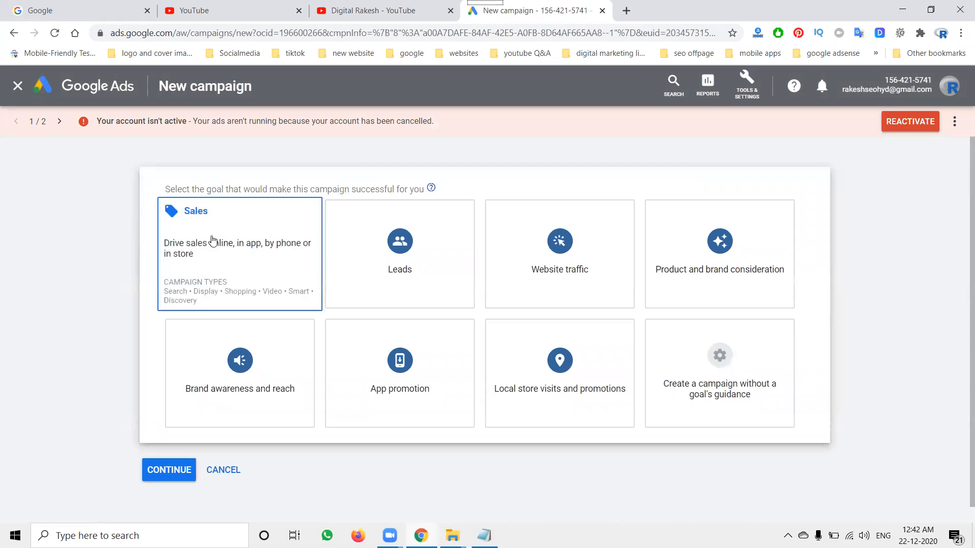
- Choose Brand awareness and reach as the campaign goal and Video as the campaign type
{"action": "key", "text": "ctrl+plus"}
{"action": "key", "text": "ctrl+plus"}
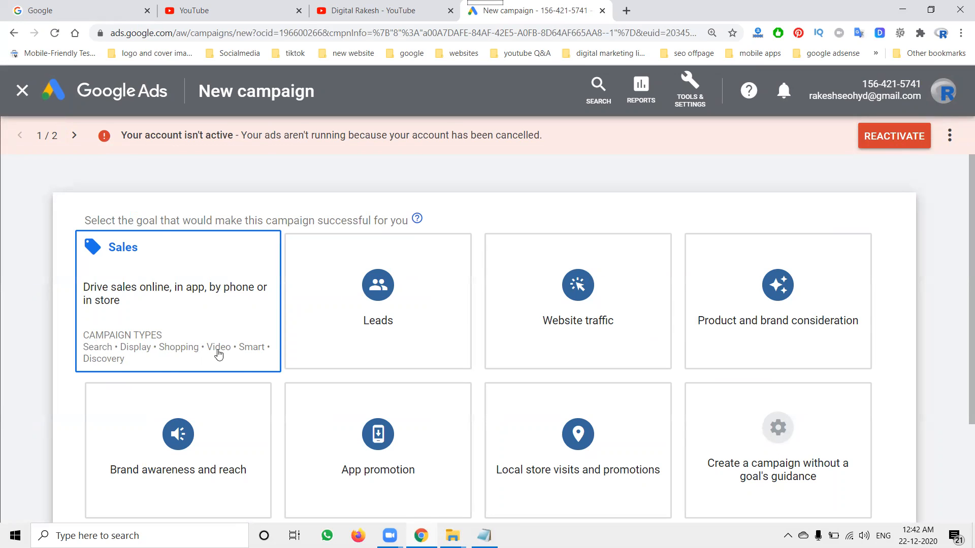
{"action": "mouse_move", "coordinate": [349, 324]}
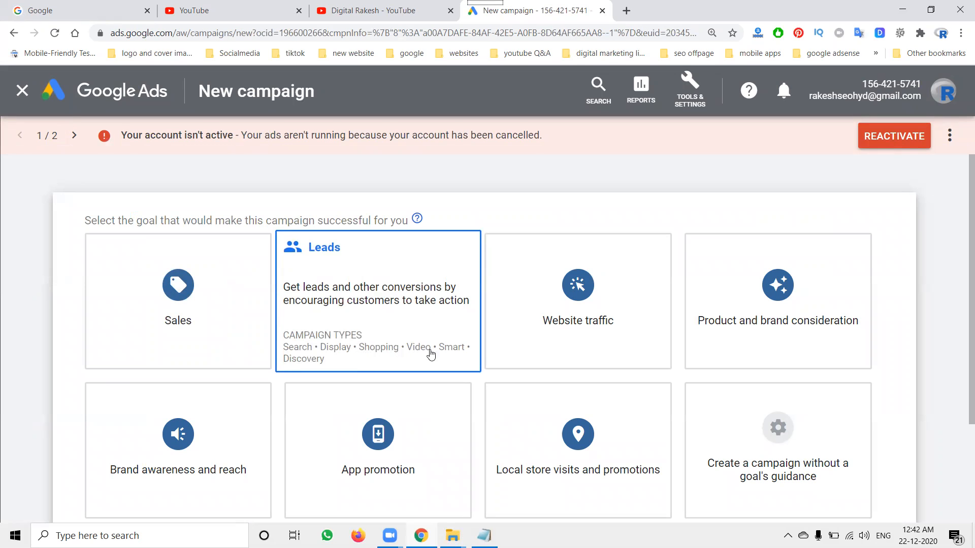
{"action": "mouse_move", "coordinate": [564, 331]}
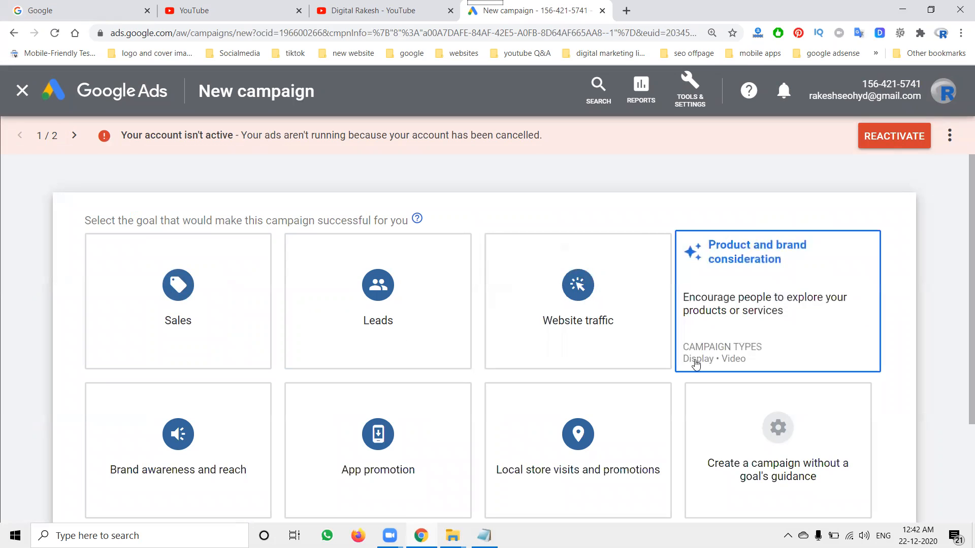
{"action": "scroll", "coordinate": [386, 365], "scroll_direction": "down", "scroll_amount": 2}
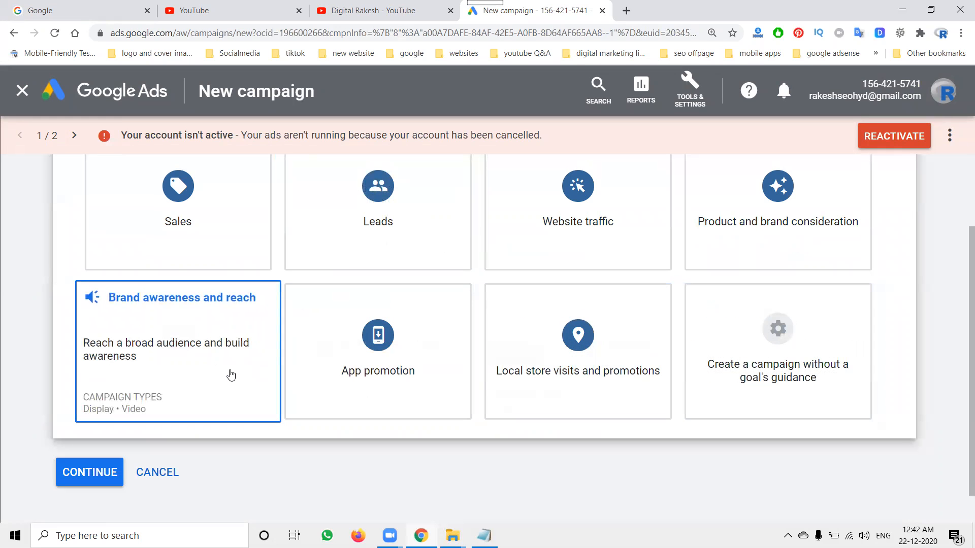
{"action": "left_click", "coordinate": [139, 361]}
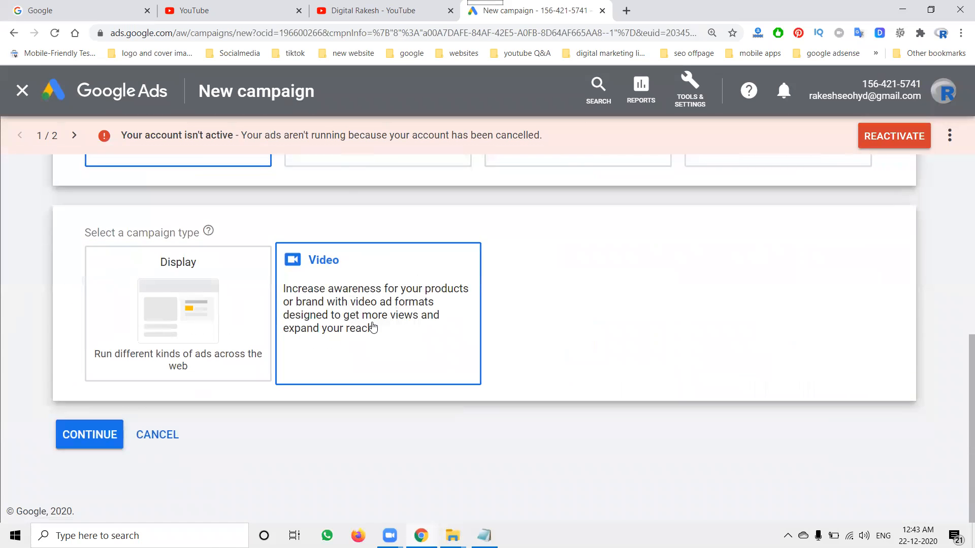
{"action": "left_click", "coordinate": [373, 327]}
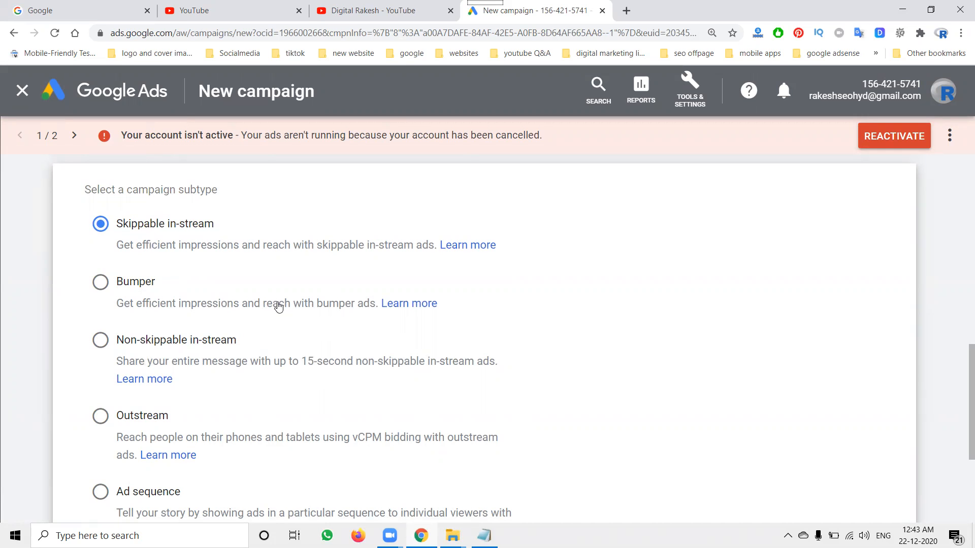
- Open the YouTube channel's featured subscribe video separately and pause its playback
{"action": "left_click", "coordinate": [376, 11]}
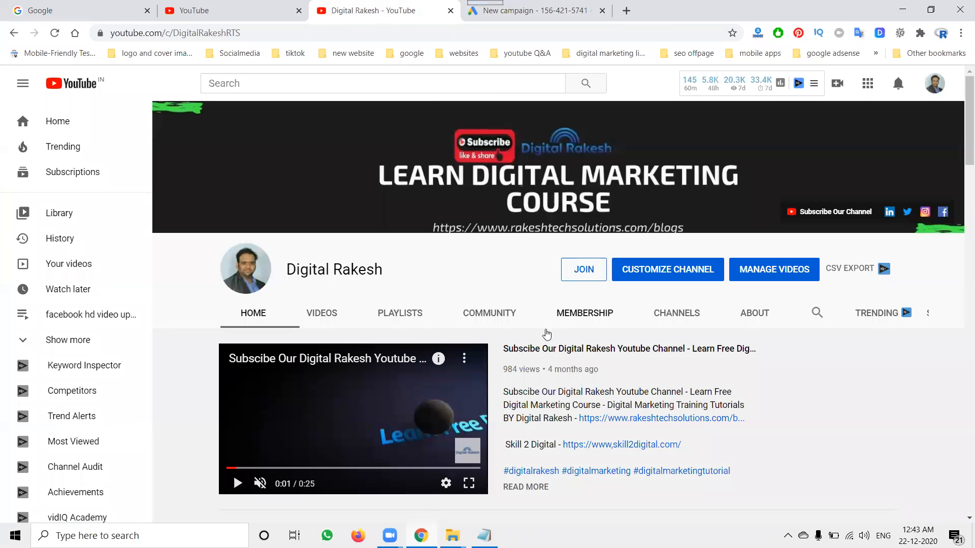
{"action": "middle_click", "coordinate": [547, 350]}
{"action": "left_click", "coordinate": [483, 14]}
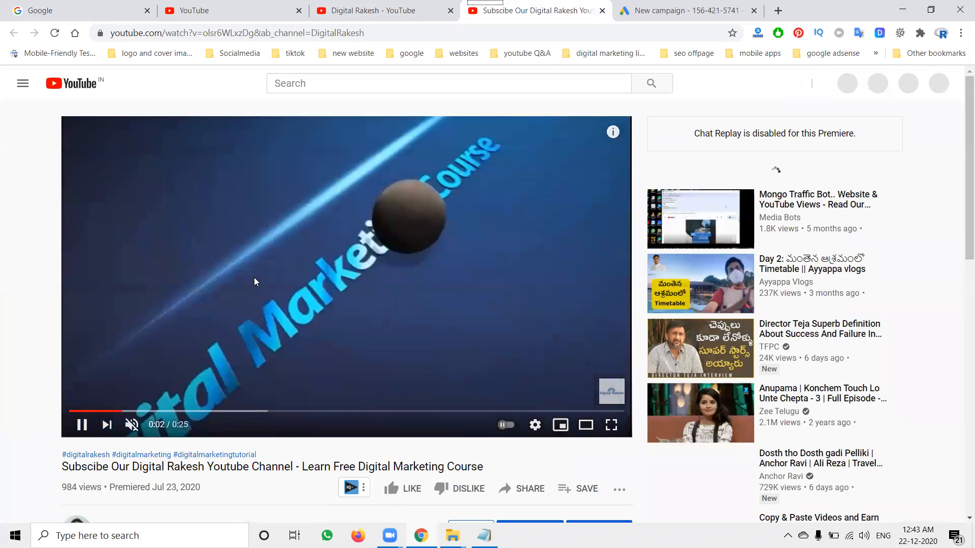
{"action": "left_click", "coordinate": [252, 283]}
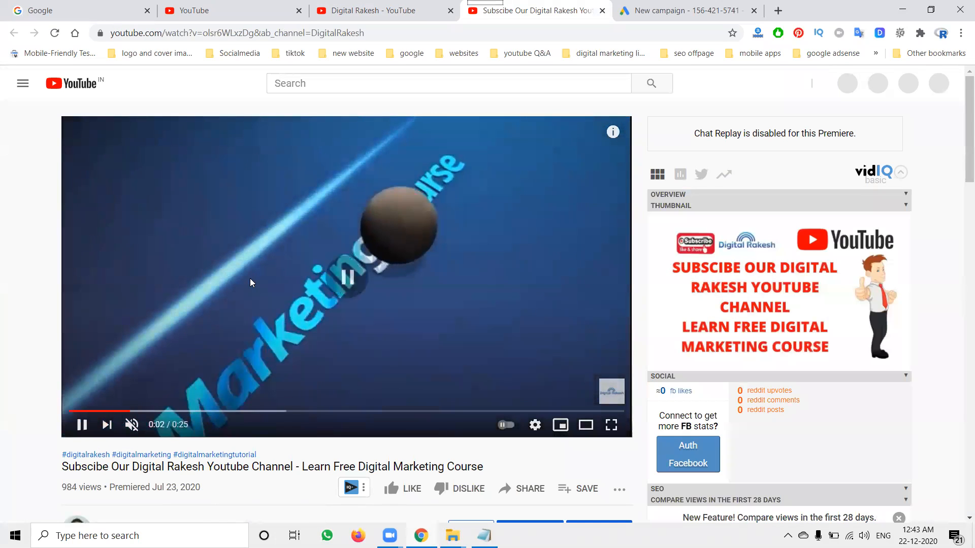
- Return to Google Ads and continue to the campaign settings with the Skippable in-stream subtype
{"action": "left_click", "coordinate": [650, 10]}
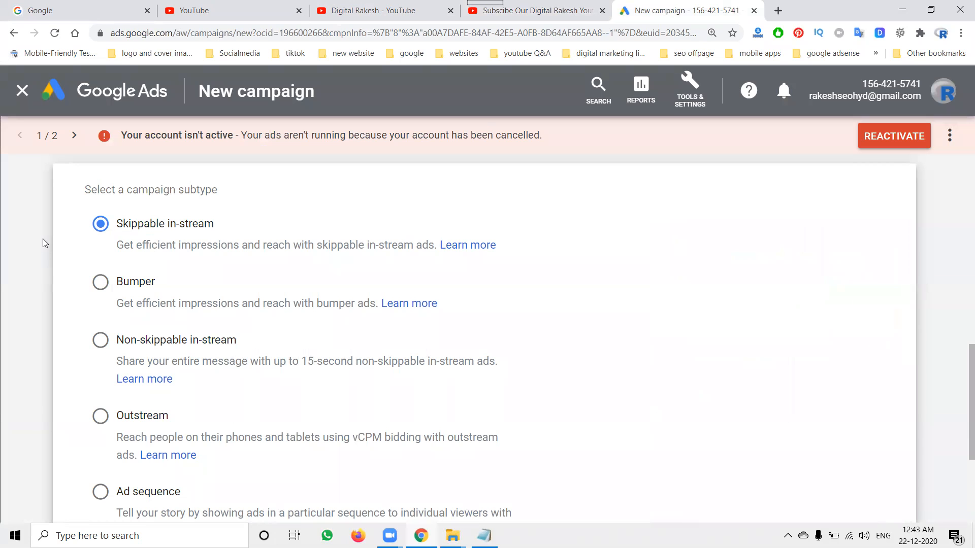
{"action": "scroll", "coordinate": [42, 239], "scroll_direction": "down", "scroll_amount": 4}
{"action": "left_click", "coordinate": [80, 433]}
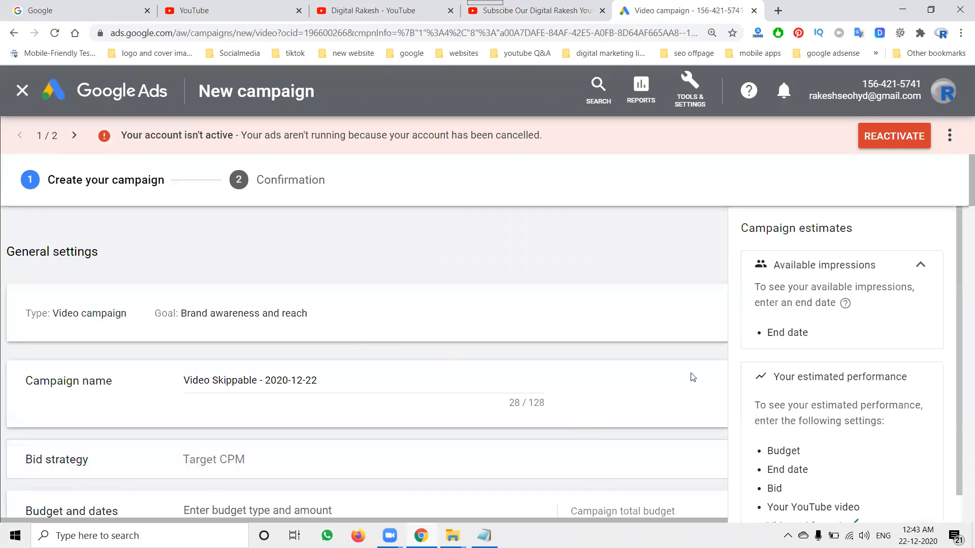
- Rename the campaign "DR Video Skippable - 2020-12-22" and expand the bid strategy details, including the unavailable Maximum CPV option
{"action": "scroll", "coordinate": [755, 326], "scroll_direction": "down", "scroll_amount": 2}
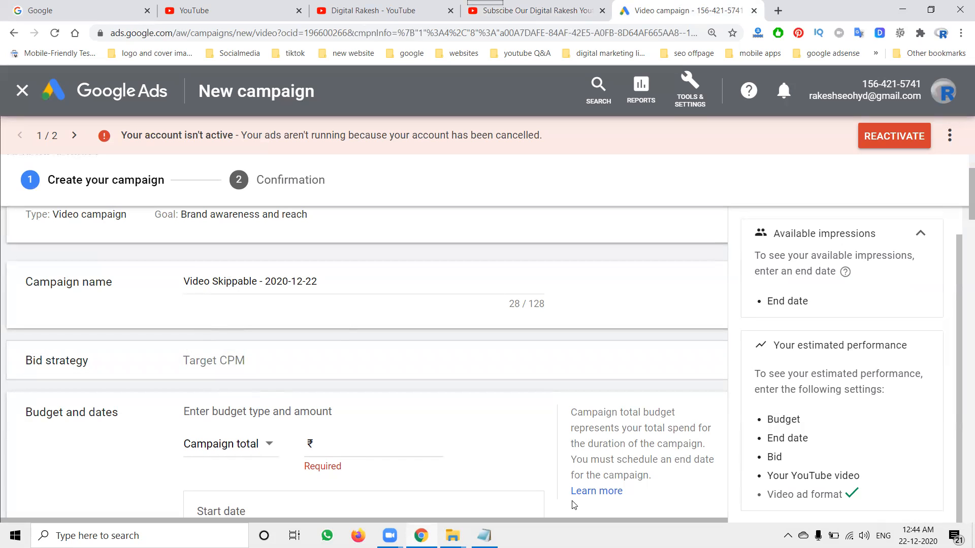
{"action": "left_click", "coordinate": [185, 281]}
{"action": "type", "text": "DR"}
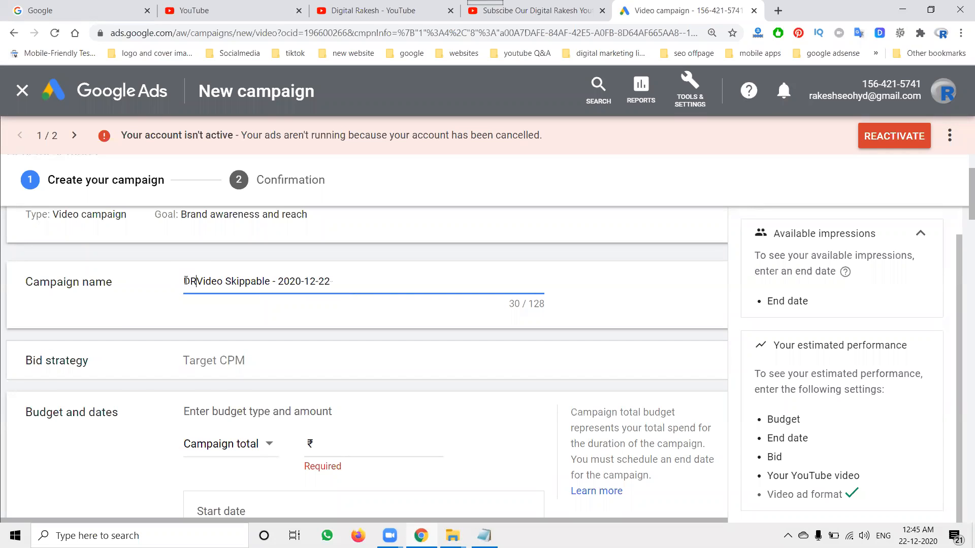
{"action": "left_click", "coordinate": [244, 366]}
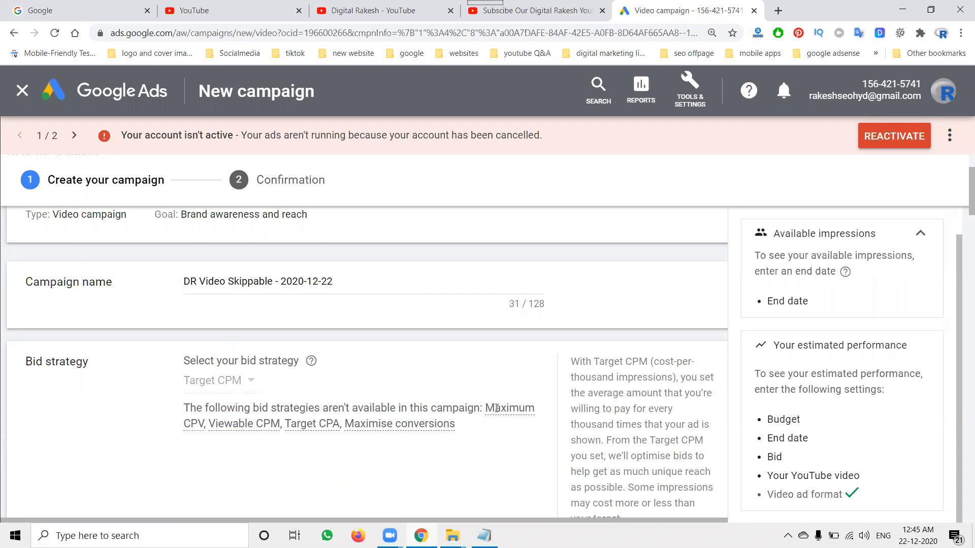
{"action": "mouse_move", "coordinate": [497, 408]}
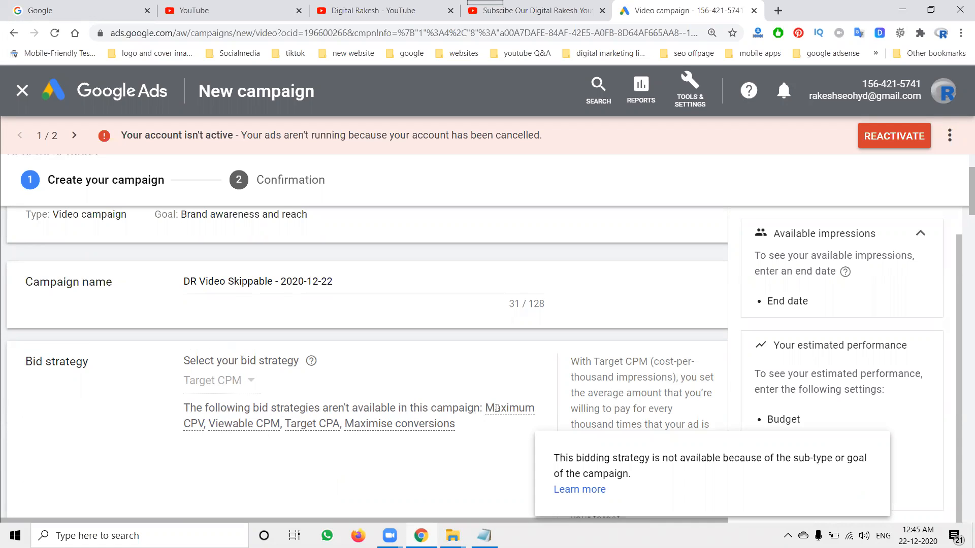
- Search YouTube for "gym" and look through the video results
{"action": "left_click", "coordinate": [204, 10]}
{"action": "left_click", "coordinate": [244, 83]}
{"action": "type", "text": "gym"}
{"action": "key", "text": "Return"}
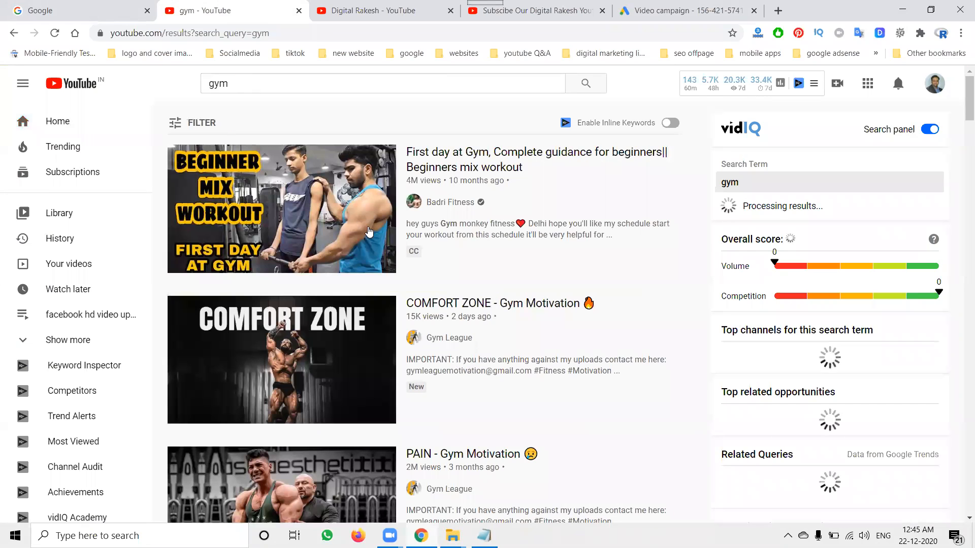
{"action": "scroll", "coordinate": [371, 217], "scroll_direction": "down", "scroll_amount": 3}
{"action": "scroll", "coordinate": [372, 217], "scroll_direction": "down", "scroll_amount": 1}
{"action": "scroll", "coordinate": [263, 159], "scroll_direction": "up", "scroll_amount": 4}
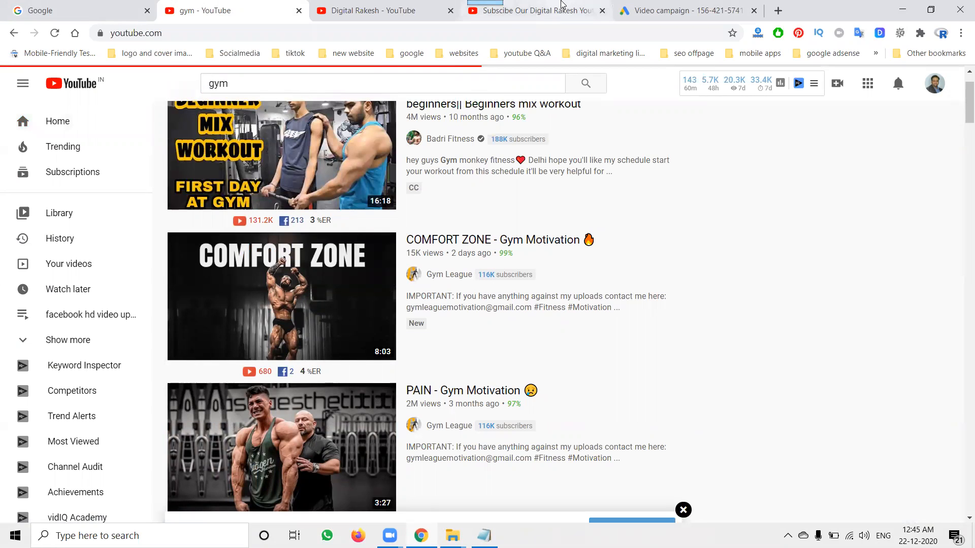
- Back in the Google Ads campaign, set the budget type to Daily with an amount of ₹500
{"action": "left_click", "coordinate": [539, 10]}
{"action": "left_click", "coordinate": [658, 5]}
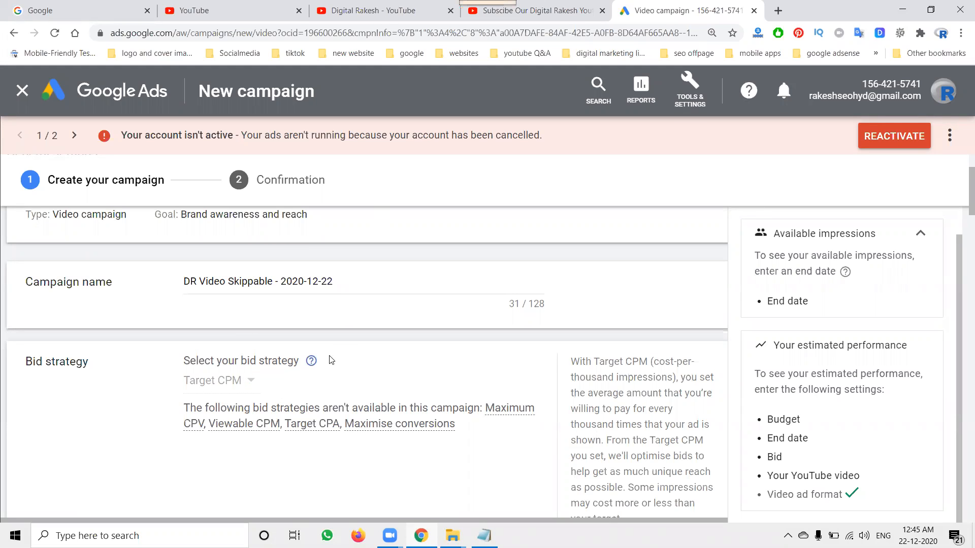
{"action": "scroll", "coordinate": [350, 349], "scroll_direction": "down", "scroll_amount": 6}
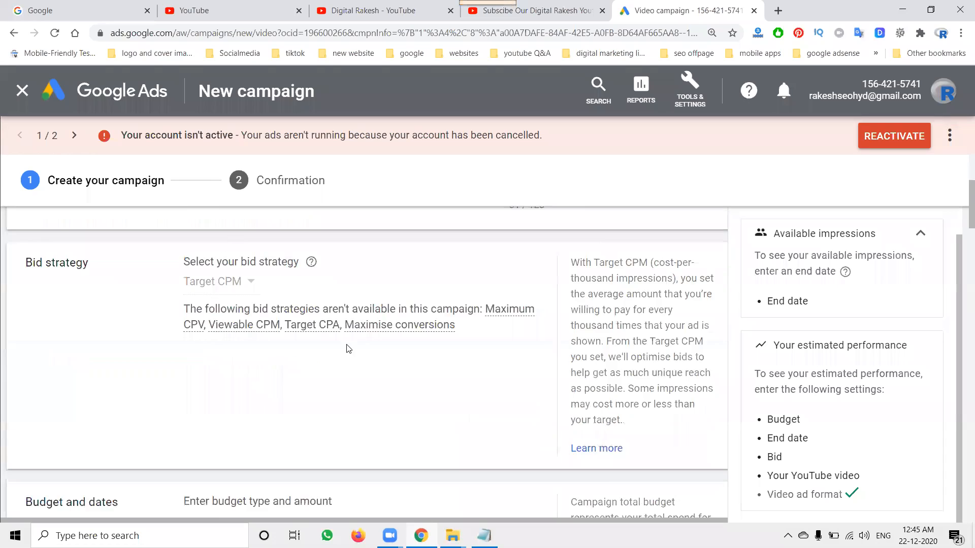
{"action": "left_click", "coordinate": [247, 338]}
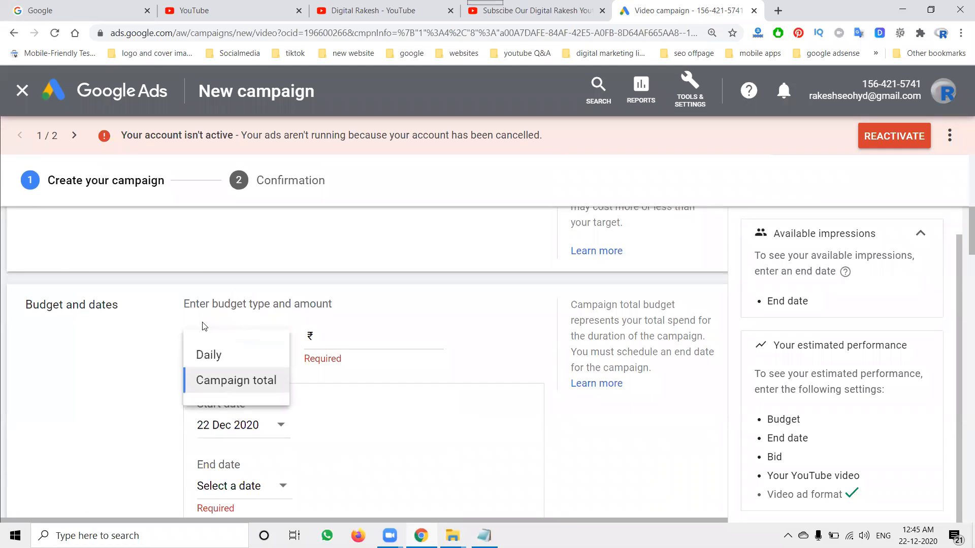
{"action": "scroll", "coordinate": [139, 313], "scroll_direction": "down", "scroll_amount": 2}
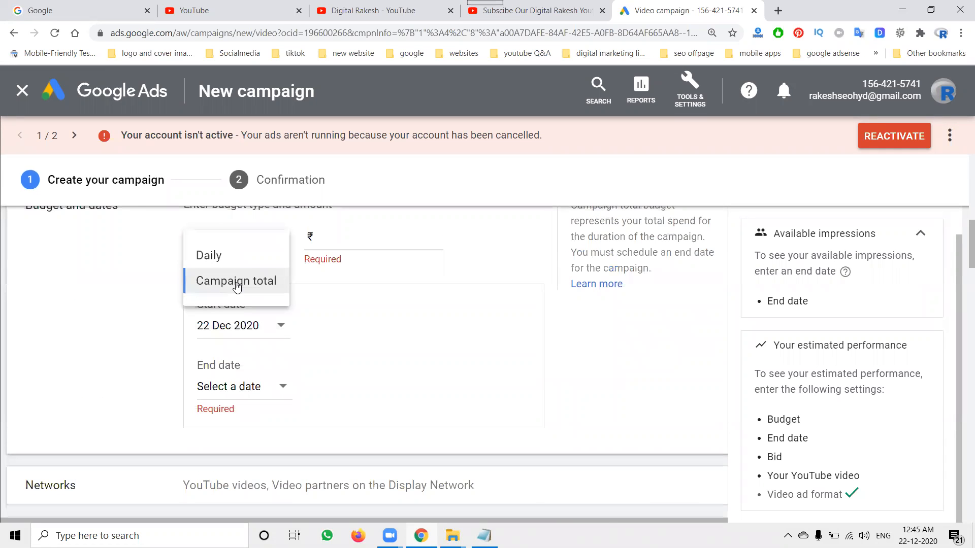
{"action": "left_click", "coordinate": [227, 267]}
{"action": "left_click", "coordinate": [336, 241]}
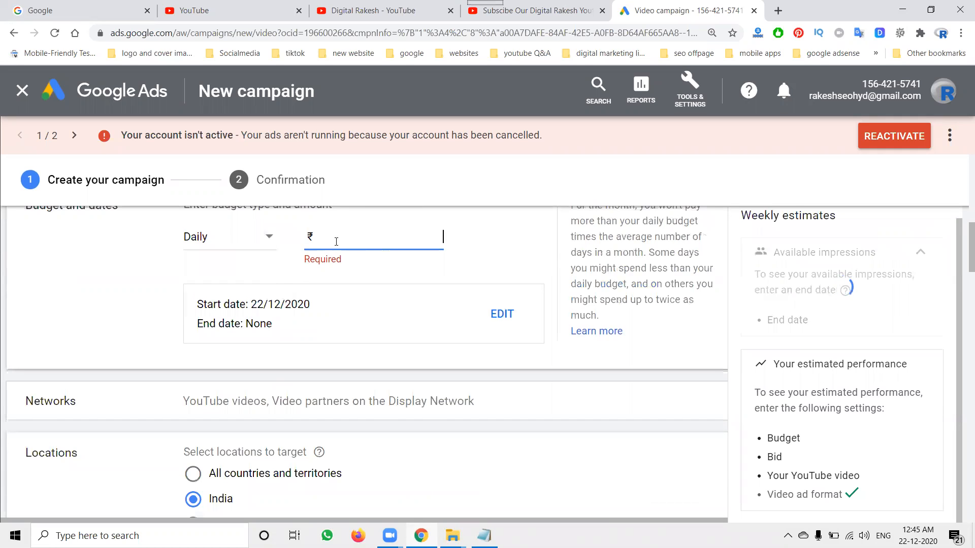
{"action": "type", "text": "500"}
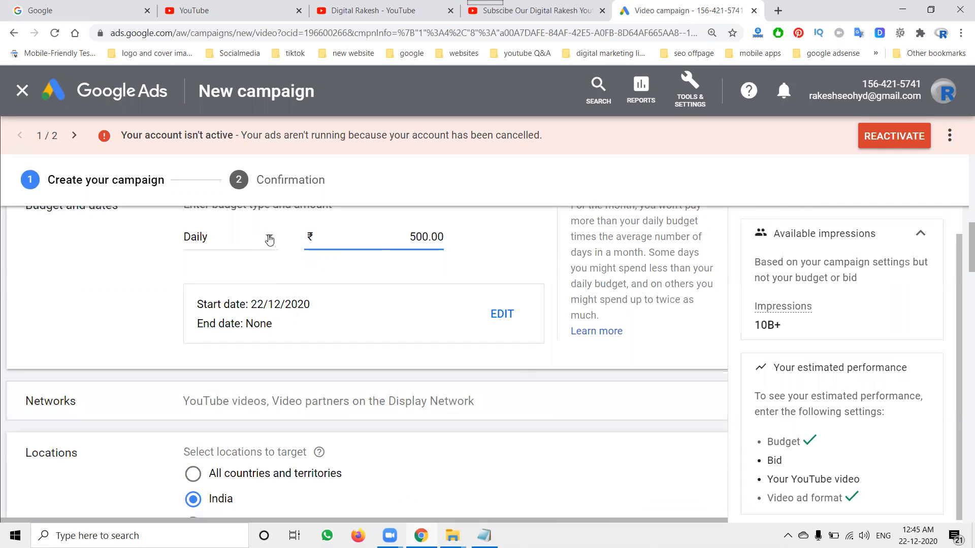
- Change the budget type to Campaign total and set the campaign's end date to 28 Dec 2020
{"action": "left_click", "coordinate": [248, 238]}
{"action": "left_click", "coordinate": [234, 281]}
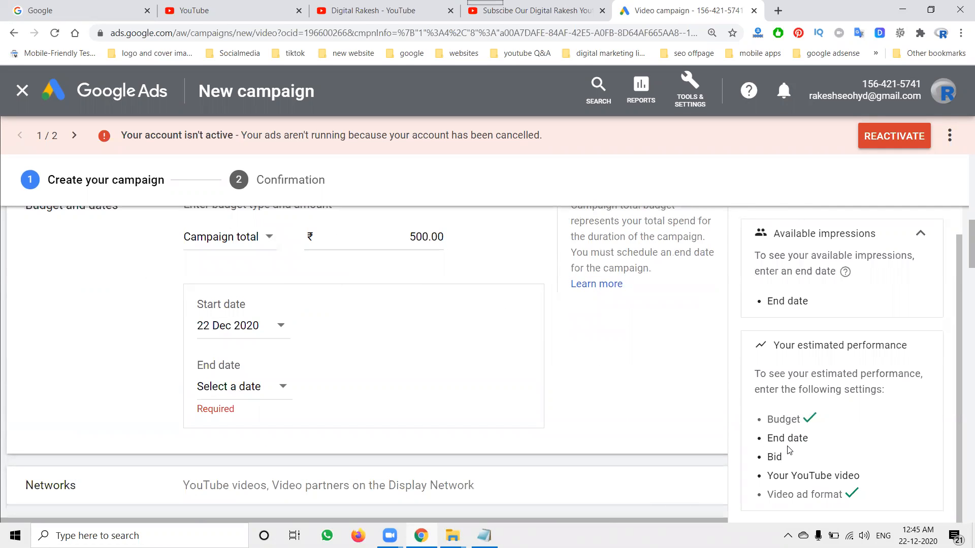
{"action": "left_click", "coordinate": [268, 387]}
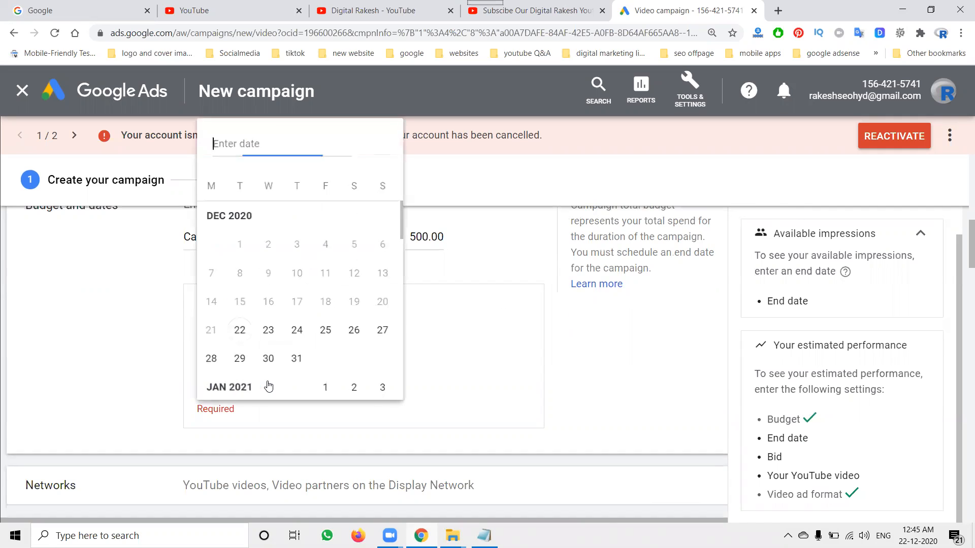
{"action": "left_click", "coordinate": [211, 358]}
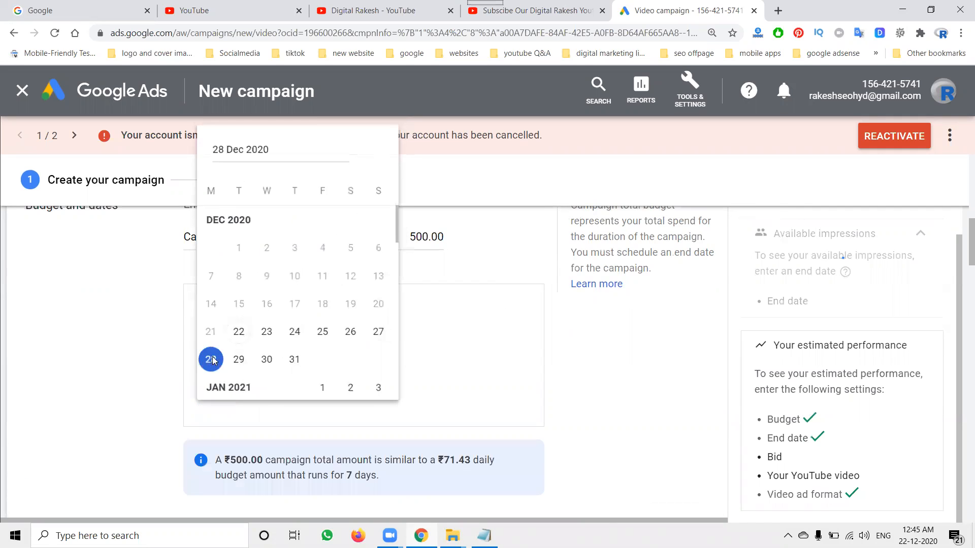
- Set the campaign total budget to ₹15,000
{"action": "double_click", "coordinate": [413, 237]}
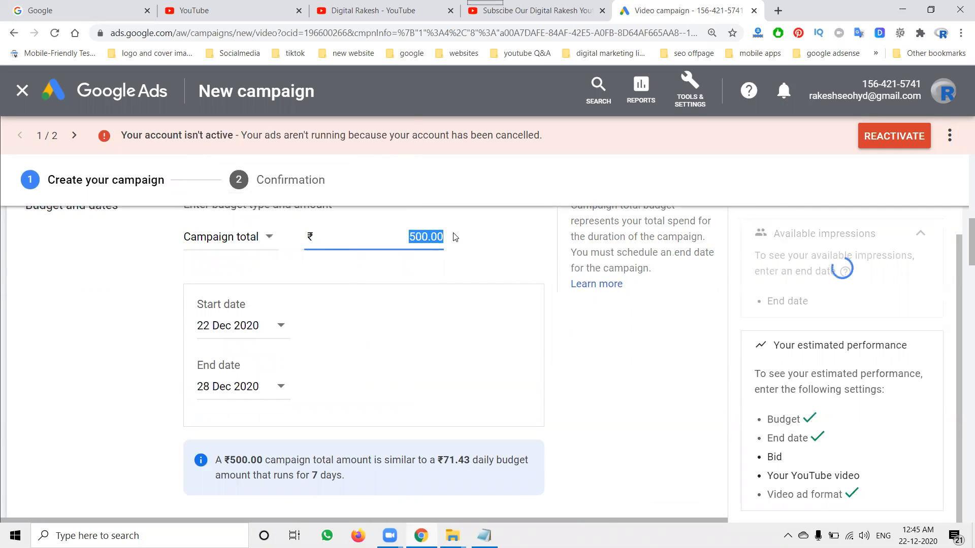
{"action": "type", "text": "15,000"}
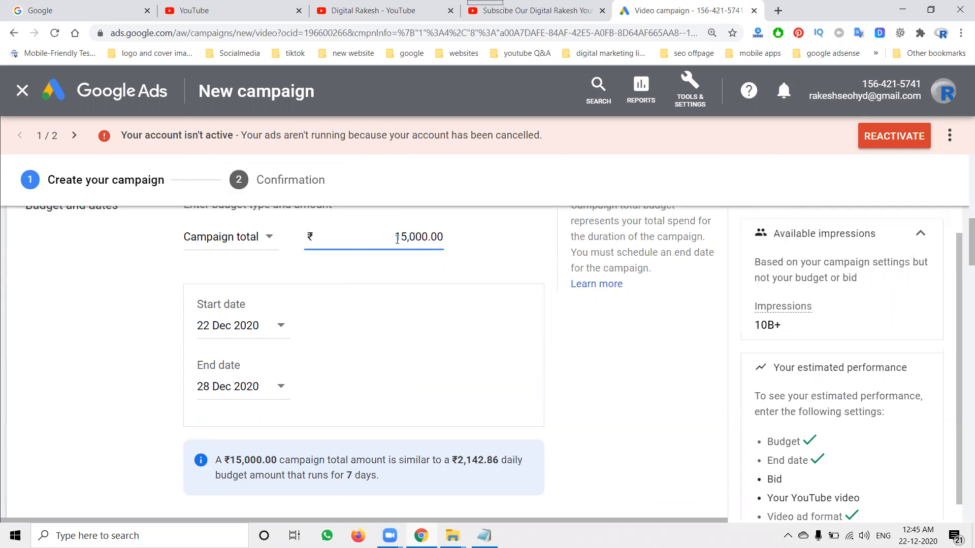
{"action": "left_click", "coordinate": [119, 289]}
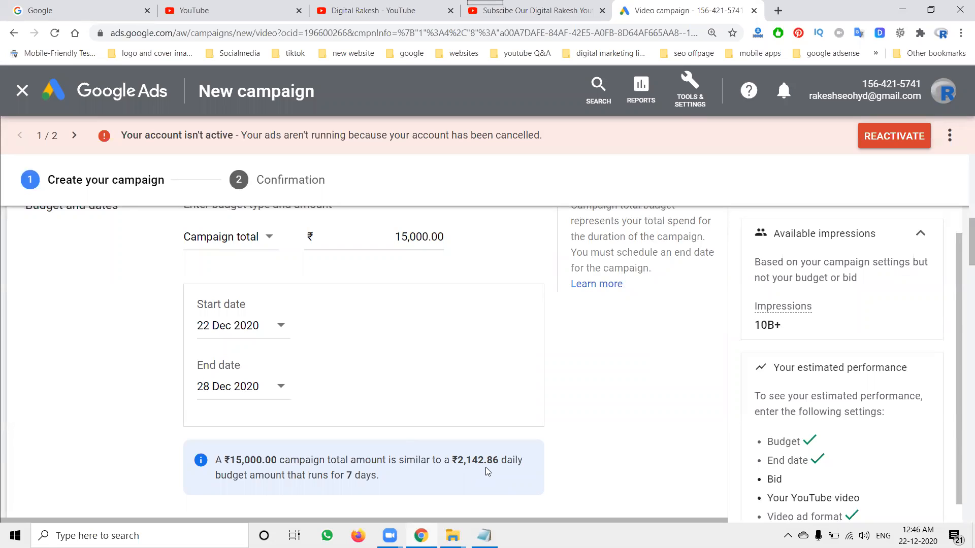
- Change the budget type to Daily and set the amount to ₹500
{"action": "double_click", "coordinate": [410, 237]}
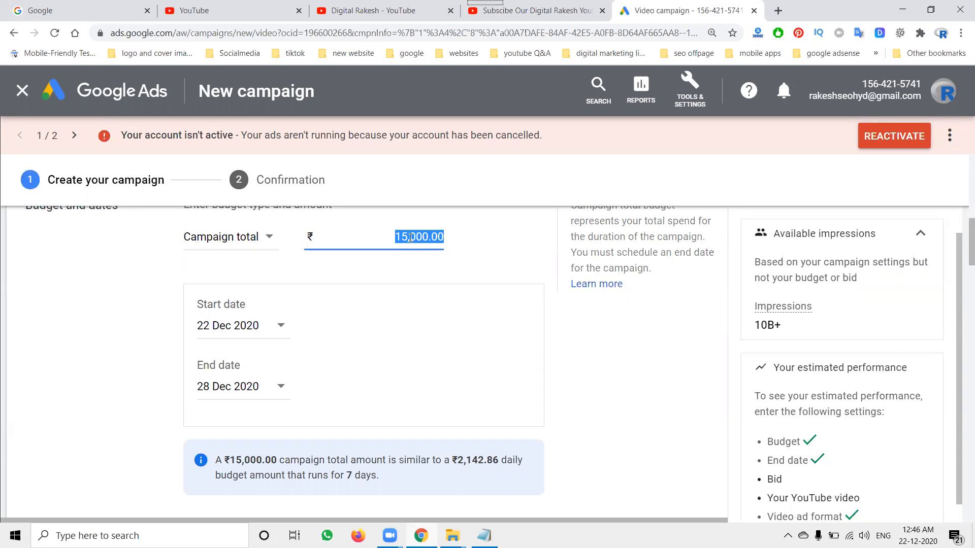
{"action": "left_click", "coordinate": [269, 243]}
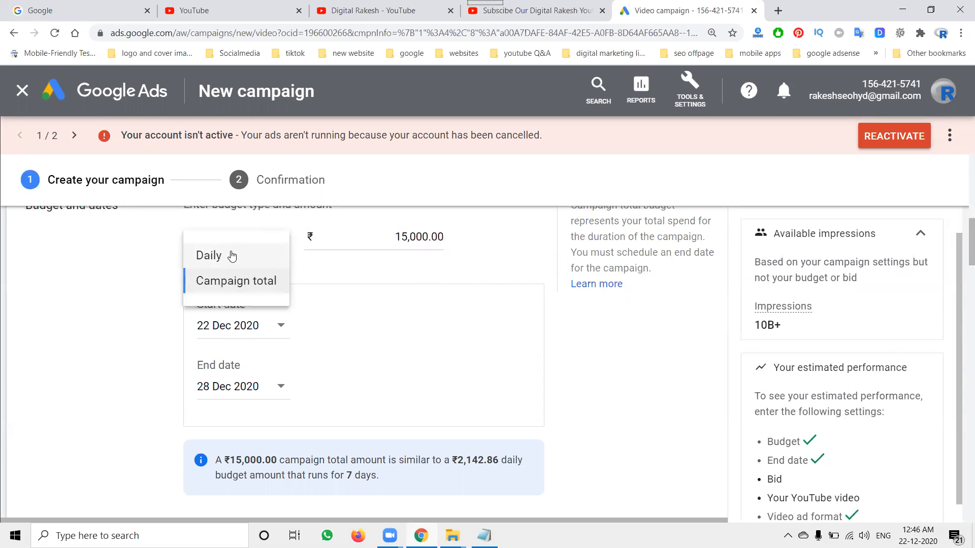
{"action": "left_click", "coordinate": [231, 254]}
{"action": "double_click", "coordinate": [417, 235]}
{"action": "type", "text": "50"}
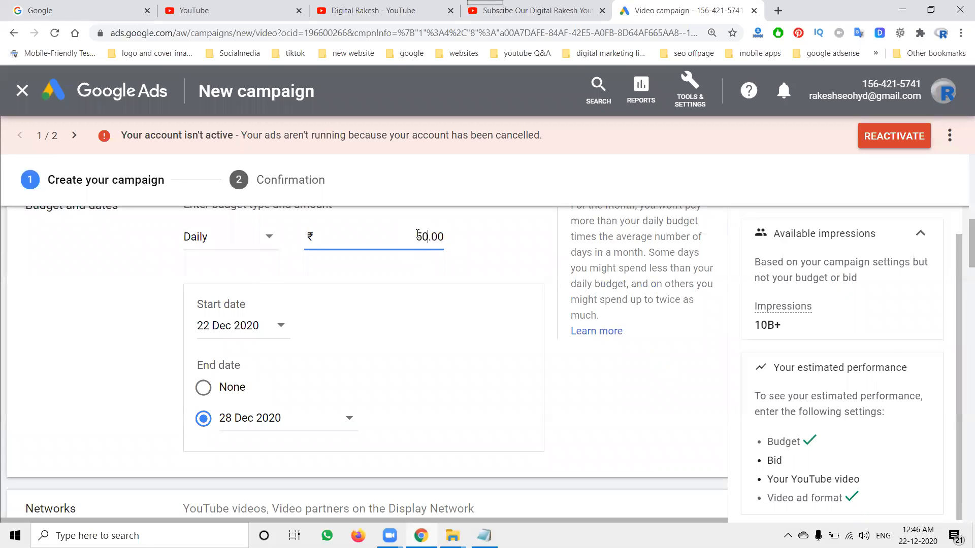
{"action": "left_click", "coordinate": [112, 292]}
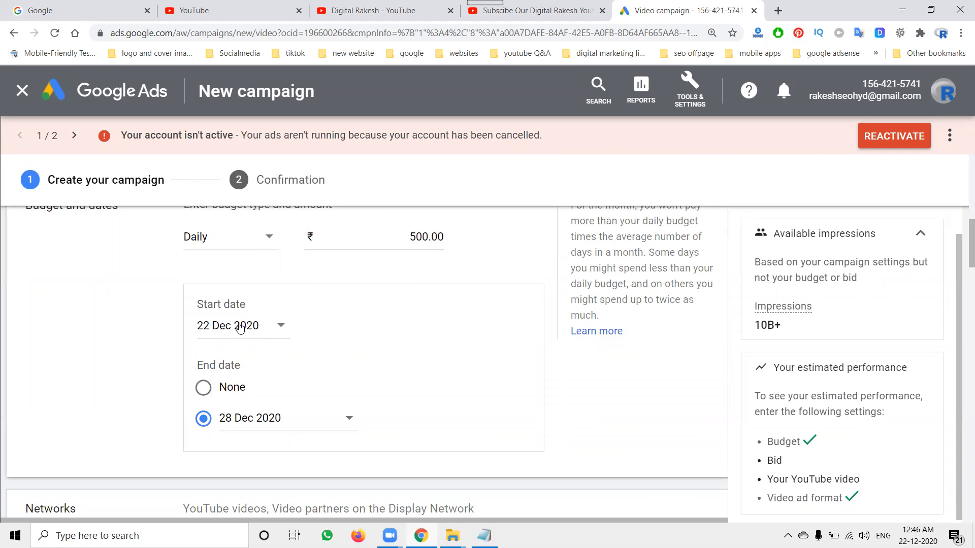
- Expand the Networks settings to see where the video ads can appear
{"action": "scroll", "coordinate": [102, 343], "scroll_direction": "down", "scroll_amount": 4}
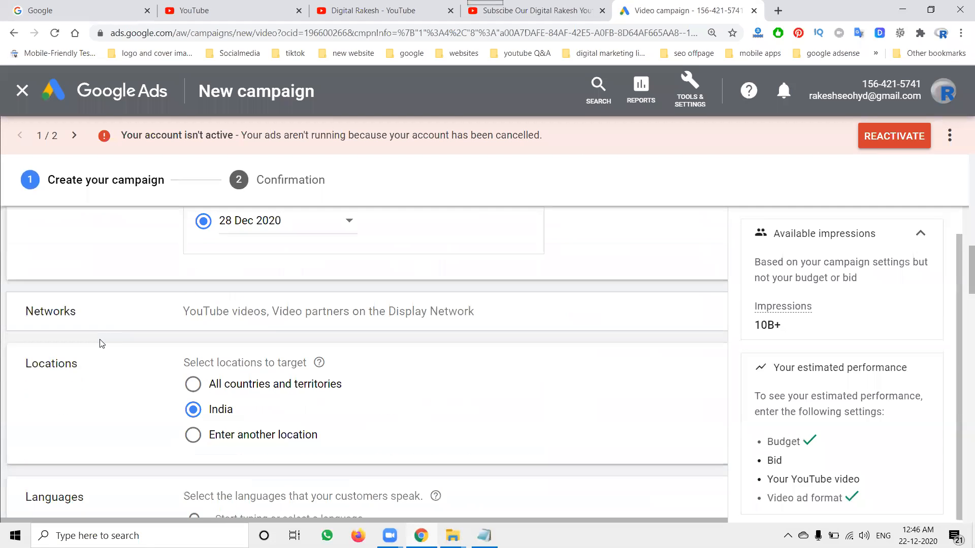
{"action": "left_click", "coordinate": [268, 316]}
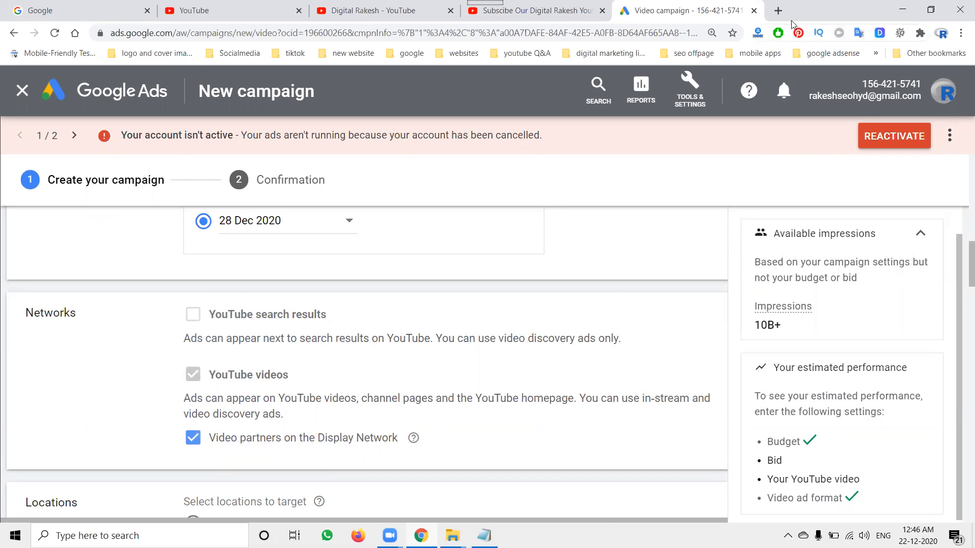
- Open rakeshtechsolutions.com in a new browser tab, dismiss its pop-up and browse the site's Video Tutorials page
{"action": "left_click", "coordinate": [781, 11]}
{"action": "type", "text": "rakeshtechsolutions.com"}
{"action": "key", "text": "Return"}
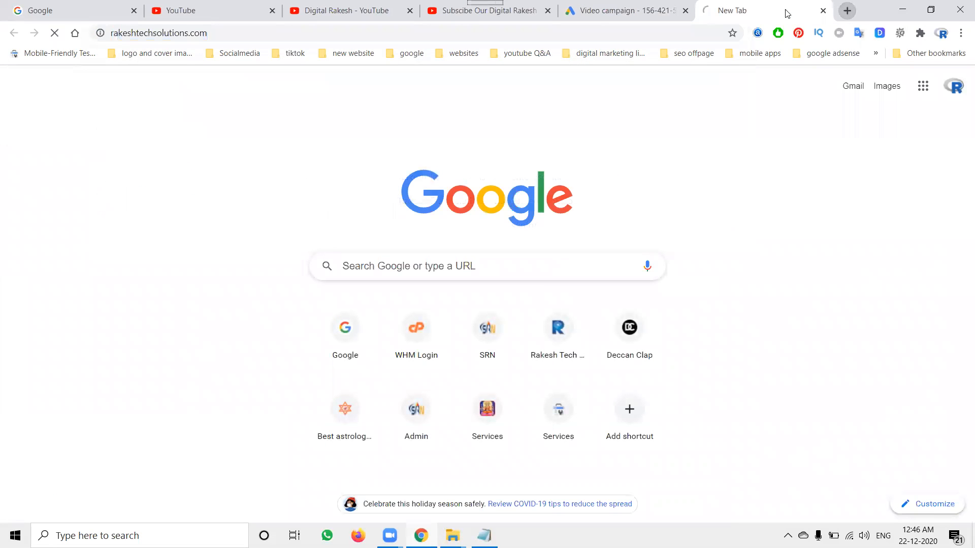
{"action": "scroll", "coordinate": [587, 289], "scroll_direction": "down", "scroll_amount": 10}
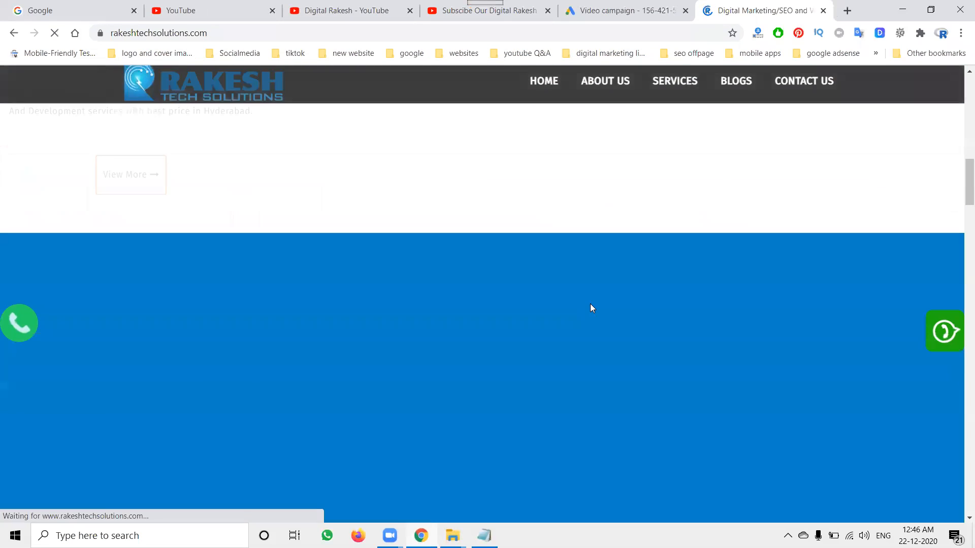
{"action": "left_click", "coordinate": [686, 400]}
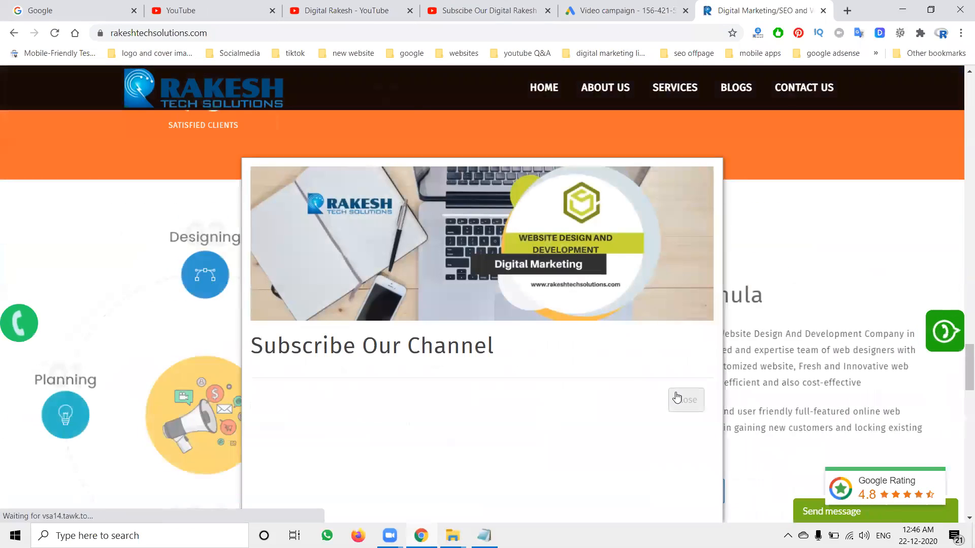
{"action": "scroll", "coordinate": [671, 390], "scroll_direction": "down", "scroll_amount": 5}
{"action": "scroll", "coordinate": [671, 390], "scroll_direction": "down", "scroll_amount": 5}
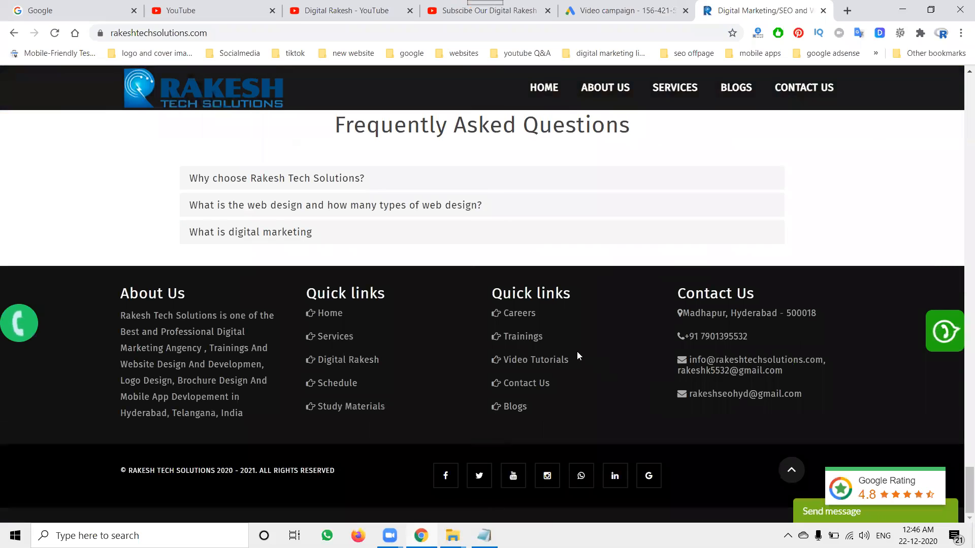
{"action": "left_click", "coordinate": [554, 365]}
{"action": "scroll", "coordinate": [467, 315], "scroll_direction": "down", "scroll_amount": 6}
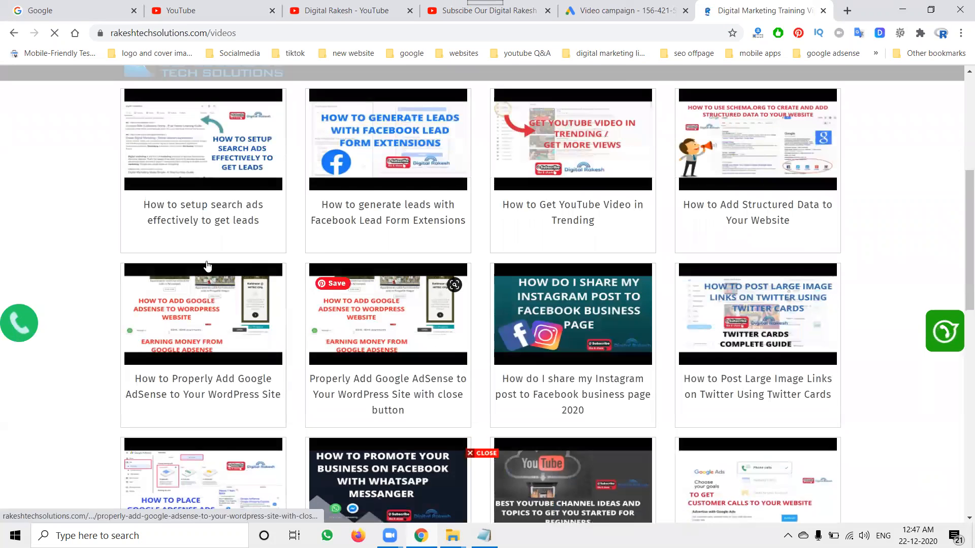
- View the "How to setup search ads effectively to get leads" video from about two minutes in, and return to the Google Ads campaign
{"action": "left_click", "coordinate": [202, 212]}
{"action": "scroll", "coordinate": [344, 229], "scroll_direction": "down", "scroll_amount": 6}
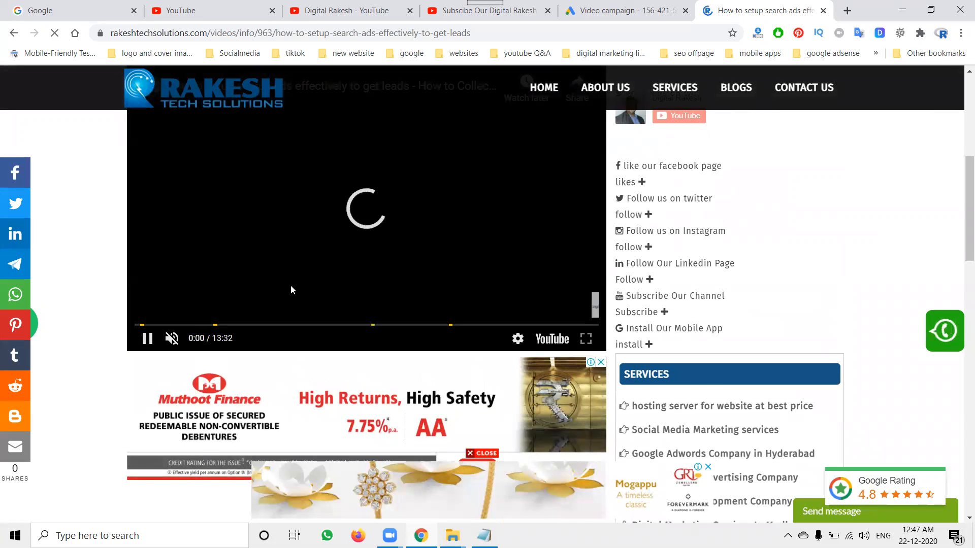
{"action": "scroll", "coordinate": [290, 286], "scroll_direction": "up", "scroll_amount": 1}
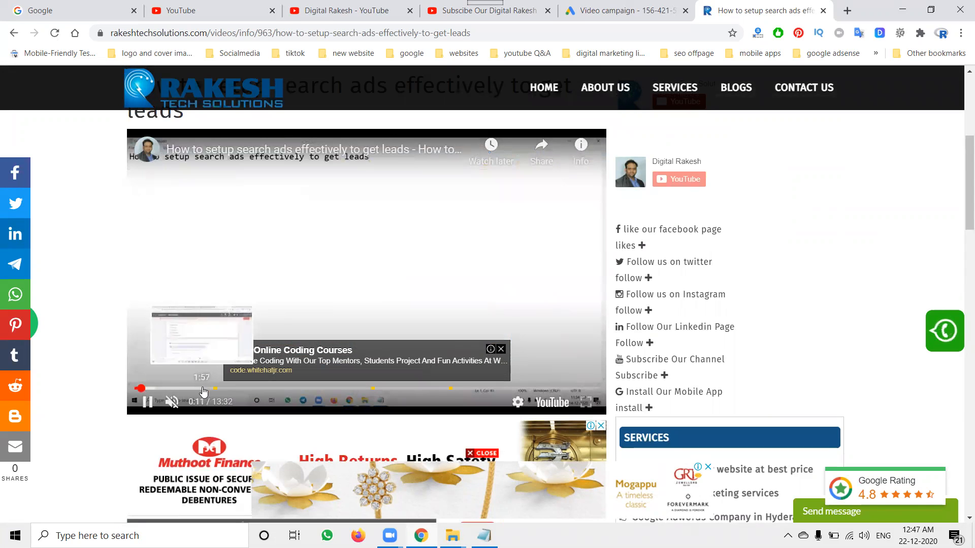
{"action": "left_click", "coordinate": [205, 389]}
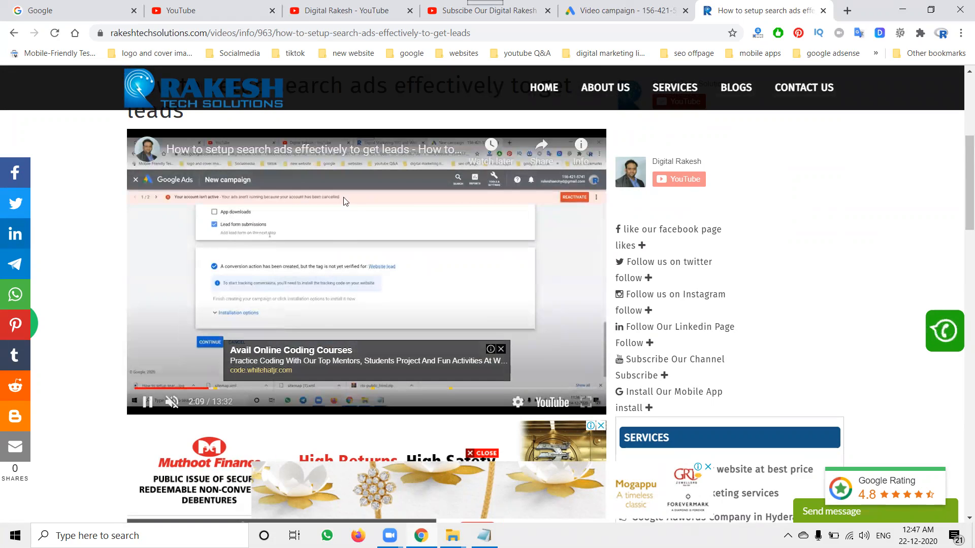
{"action": "left_click", "coordinate": [625, 10]}
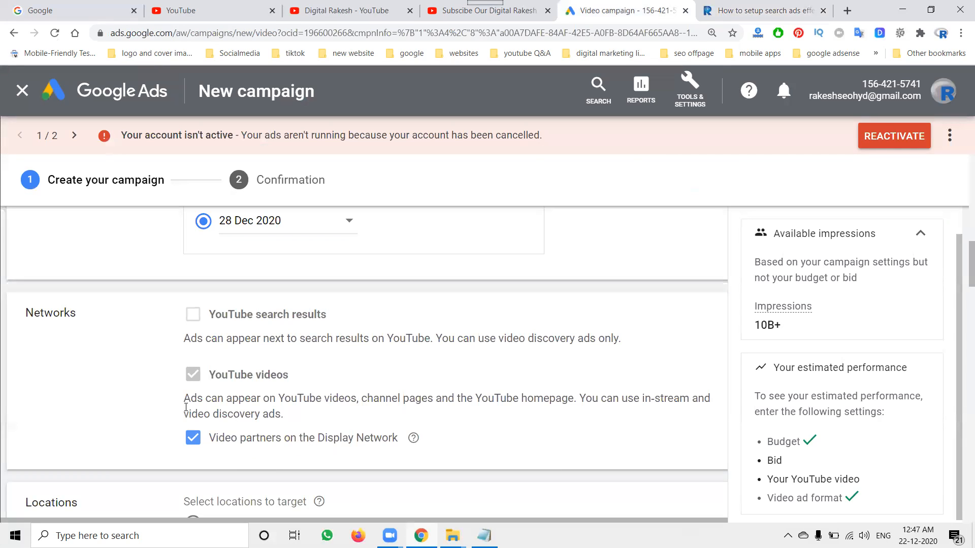
- Try the option to enter another target location, and switch the location targeting back to India
{"action": "scroll", "coordinate": [185, 407], "scroll_direction": "down", "scroll_amount": 4}
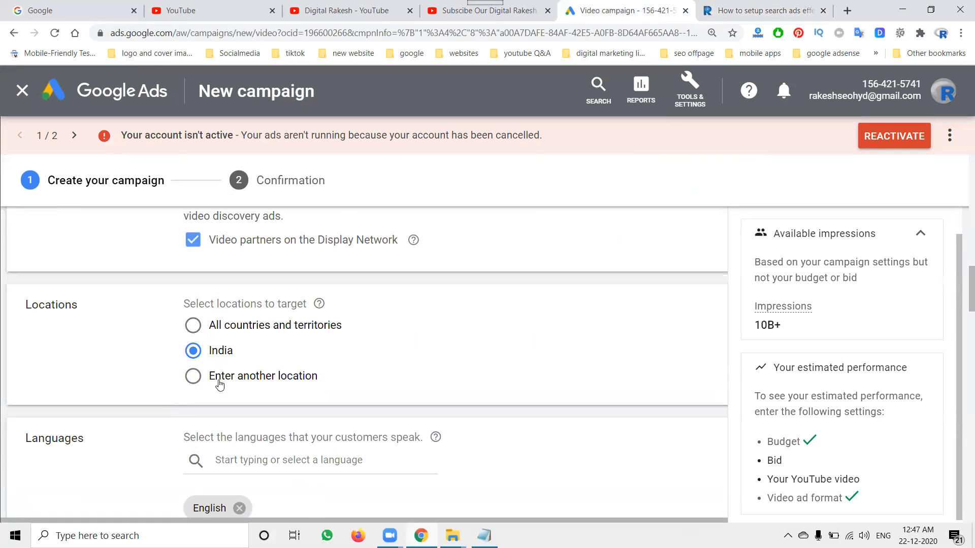
{"action": "left_click", "coordinate": [219, 378]}
{"action": "left_click", "coordinate": [256, 413]}
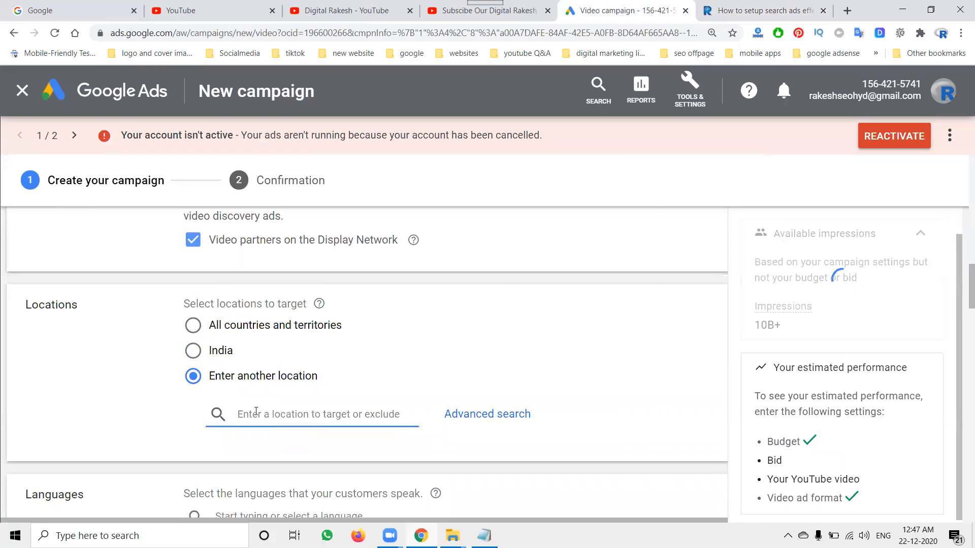
{"action": "type", "text": "h"}
{"action": "key", "text": "BackSpace"}
{"action": "left_click", "coordinate": [199, 362]}
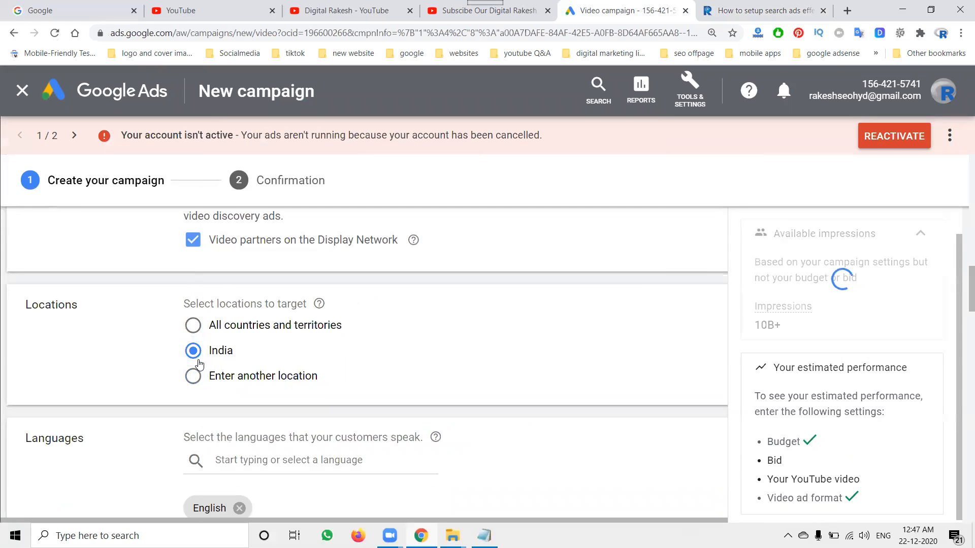
- Try adding Arabic to the campaign languages, and leave only English selected
{"action": "scroll", "coordinate": [155, 356], "scroll_direction": "down", "scroll_amount": 4}
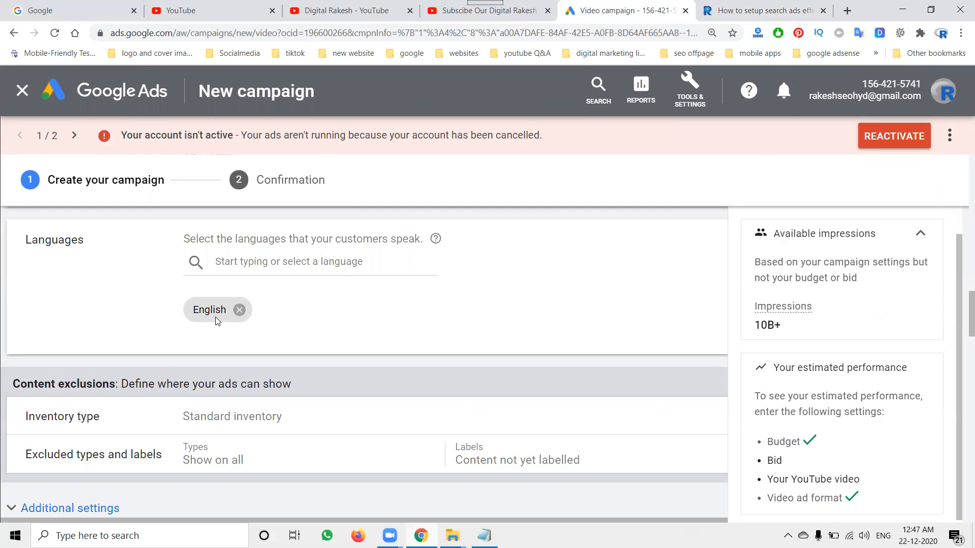
{"action": "left_click", "coordinate": [248, 260]}
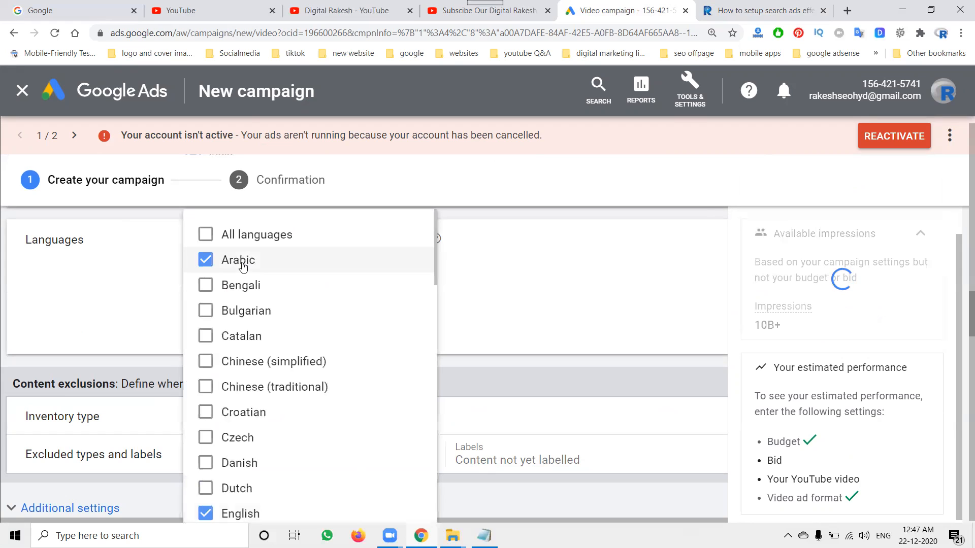
{"action": "left_click", "coordinate": [152, 259]}
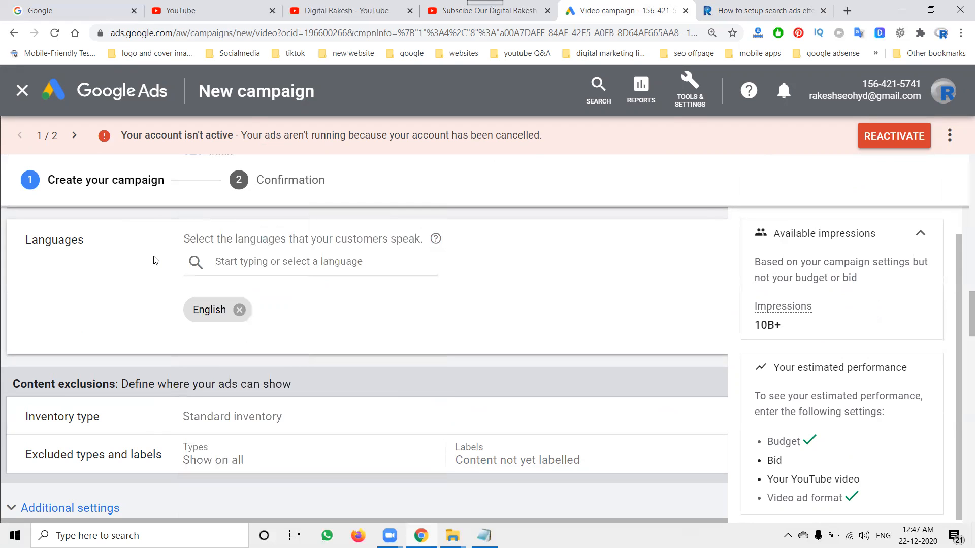
- Rename the ad group "DR Video Skippable - 2020-12-22"
{"action": "scroll", "coordinate": [200, 318], "scroll_direction": "down", "scroll_amount": 6}
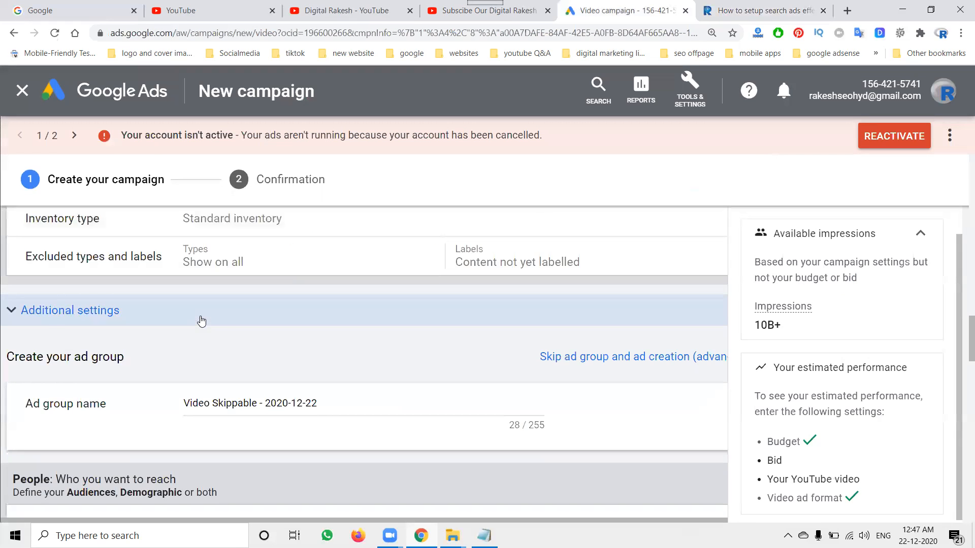
{"action": "left_click", "coordinate": [184, 307]}
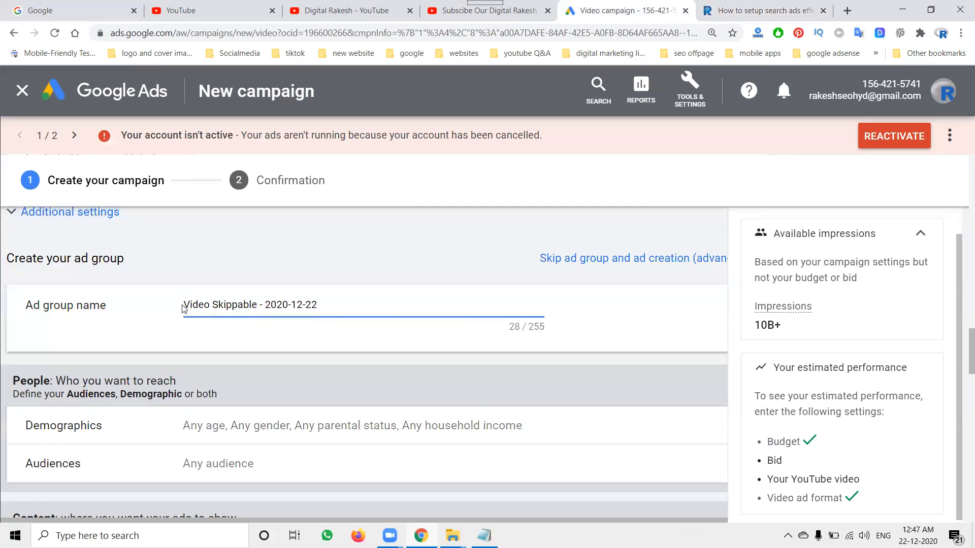
{"action": "type", "text": "DR"}
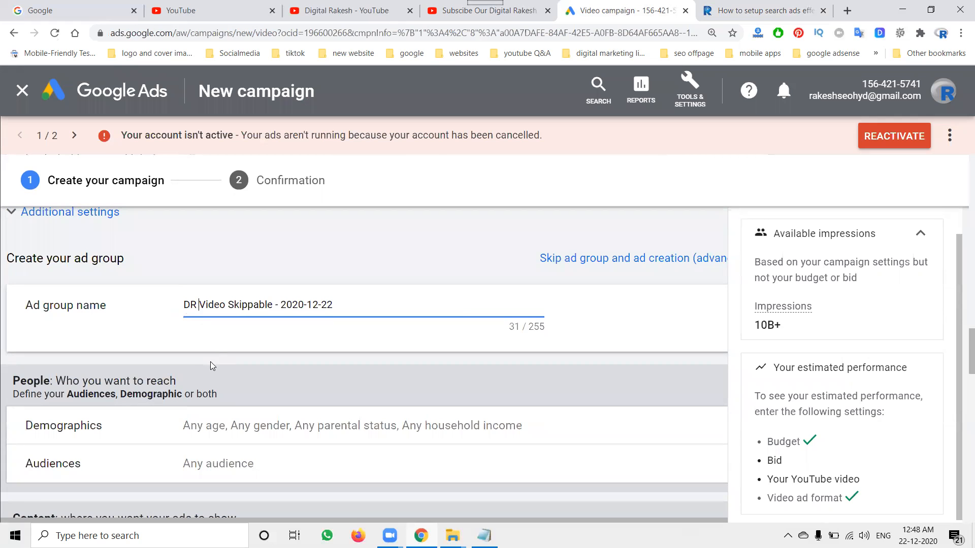
- Expand the ad group's demographic targeting and exclude the age groups 45 - 54, 55 - 64, 65+ and Unknown
{"action": "scroll", "coordinate": [210, 361], "scroll_direction": "down", "scroll_amount": 4}
{"action": "left_click", "coordinate": [231, 233]}
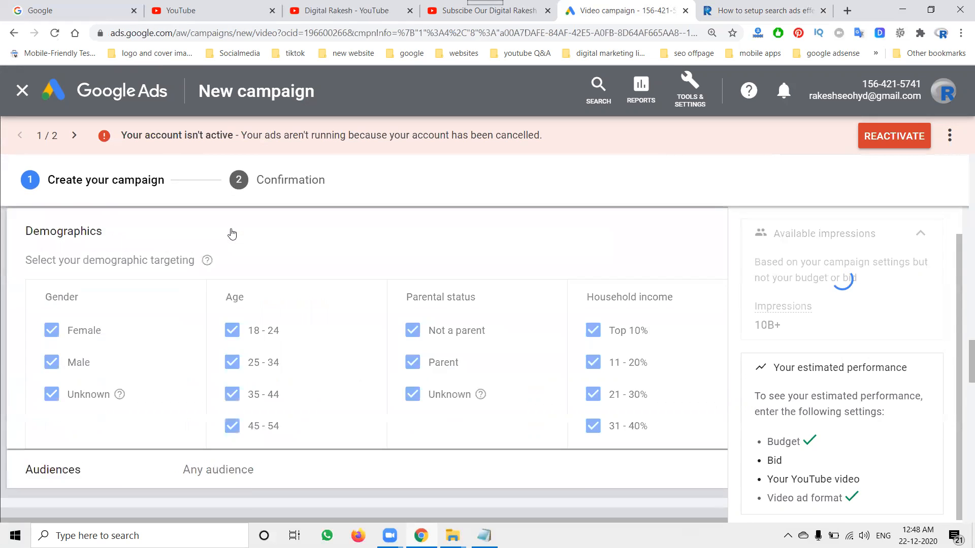
{"action": "scroll", "coordinate": [279, 261], "scroll_direction": "down", "scroll_amount": 2}
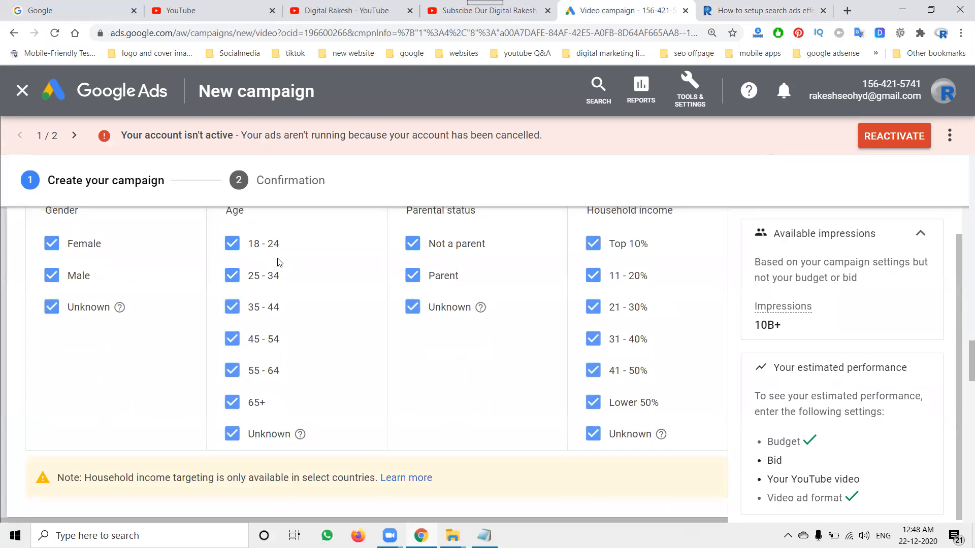
{"action": "scroll", "coordinate": [278, 262], "scroll_direction": "up", "scroll_amount": 2}
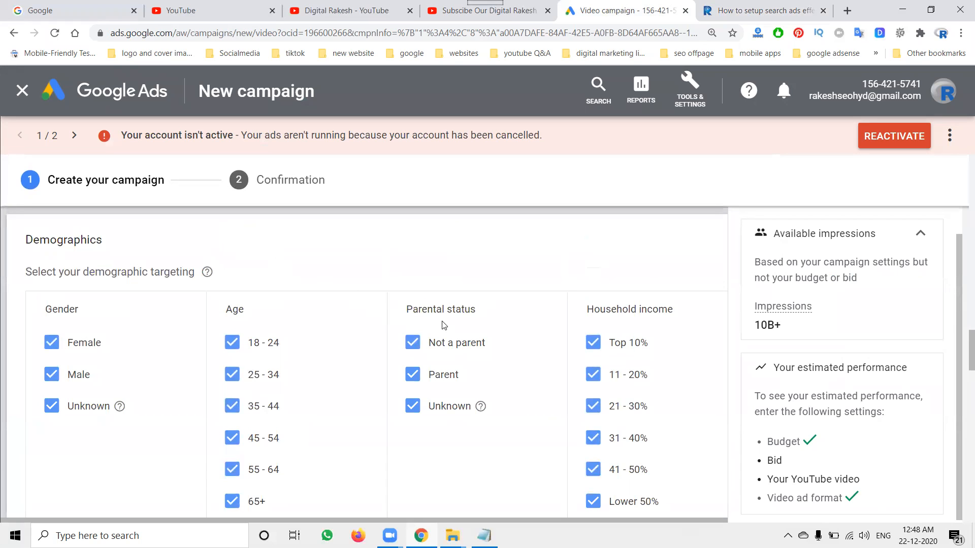
{"action": "scroll", "coordinate": [555, 318], "scroll_direction": "down", "scroll_amount": 4}
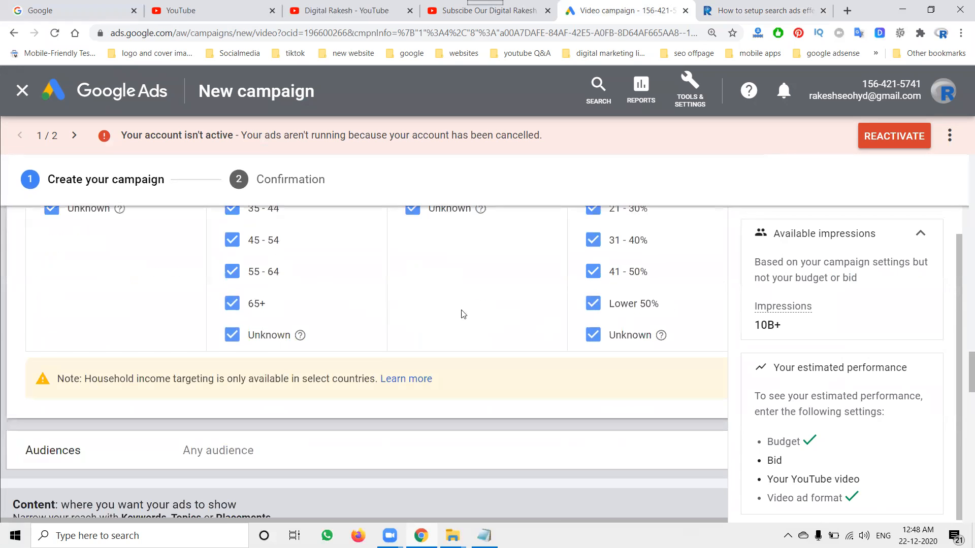
{"action": "left_click", "coordinate": [232, 334]}
{"action": "left_click", "coordinate": [233, 304]}
{"action": "left_click", "coordinate": [232, 272]}
{"action": "left_click", "coordinate": [232, 240]}
{"action": "scroll", "coordinate": [162, 302], "scroll_direction": "up", "scroll_amount": 2}
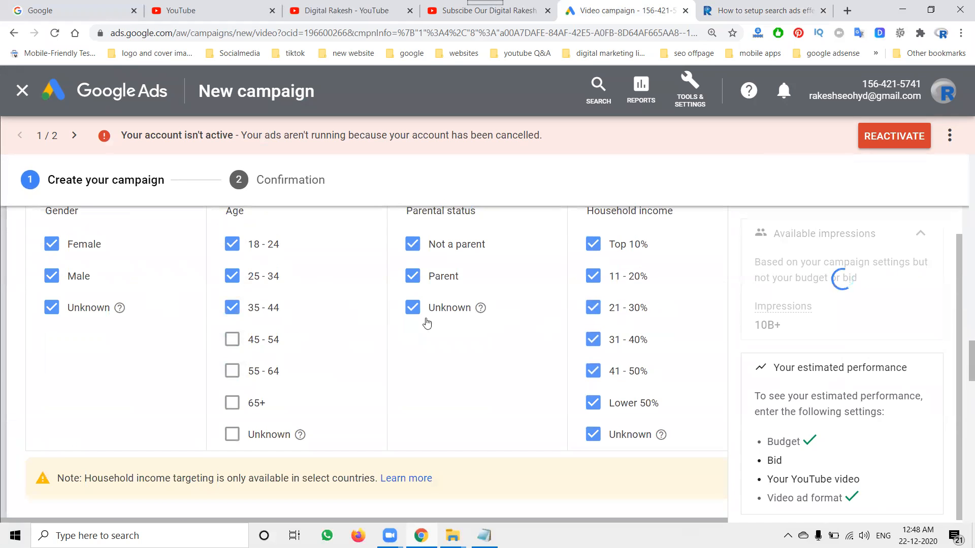
{"action": "scroll", "coordinate": [528, 374], "scroll_direction": "up", "scroll_amount": 2}
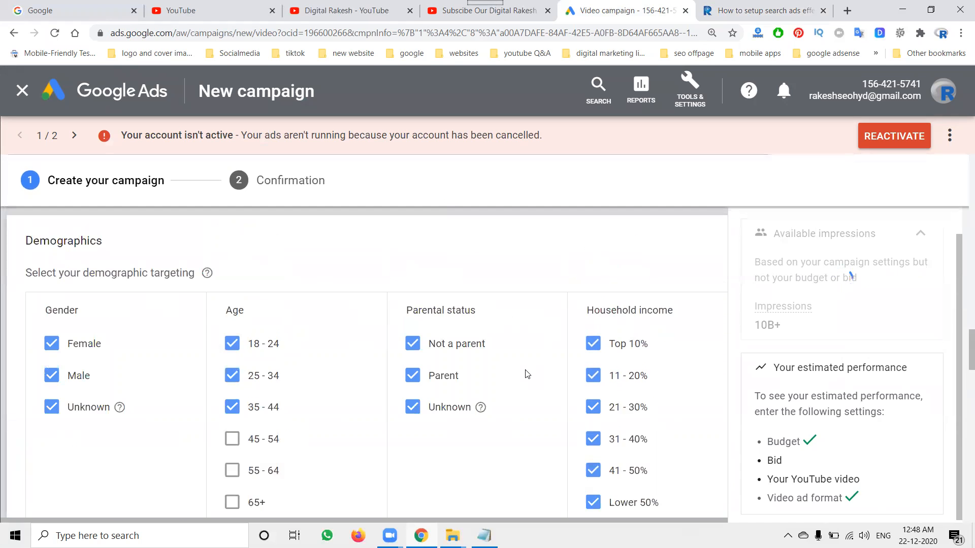
{"action": "scroll", "coordinate": [623, 313], "scroll_direction": "up", "scroll_amount": 2}
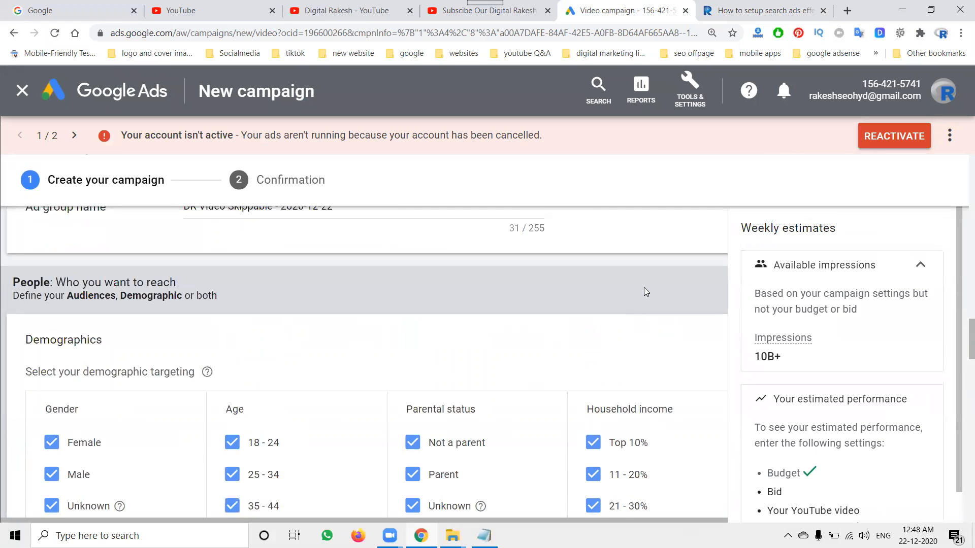
{"action": "scroll", "coordinate": [316, 308], "scroll_direction": "up", "scroll_amount": 2}
{"action": "scroll", "coordinate": [306, 304], "scroll_direction": "down", "scroll_amount": 12}
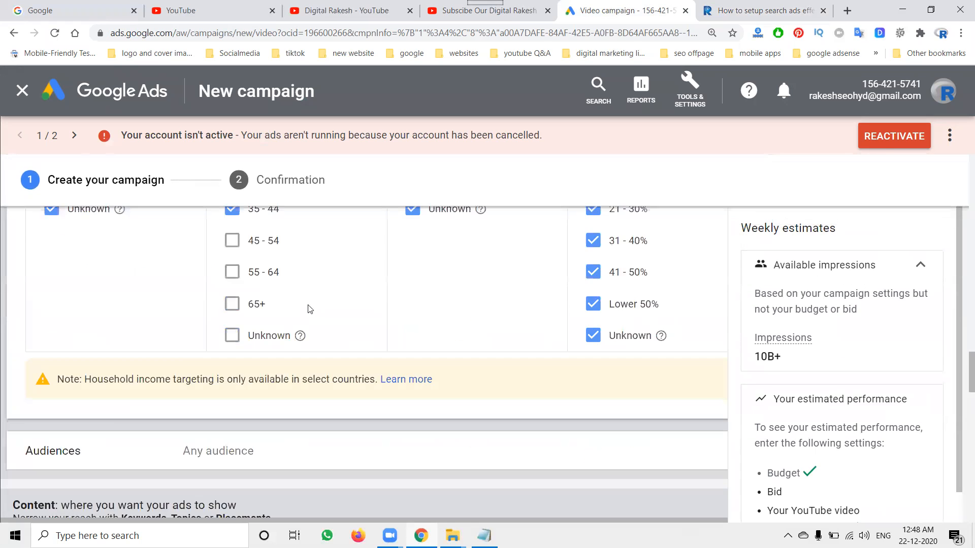
- Expand the ad group's audience targeting, search the audiences for "digital marketing", and clear the search
{"action": "left_click", "coordinate": [245, 259]}
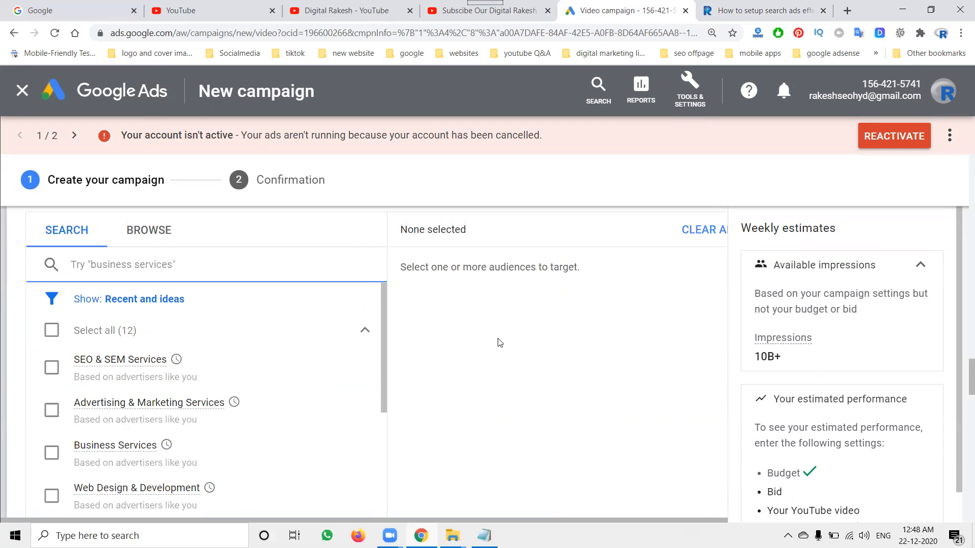
{"action": "type", "text": "digit"}
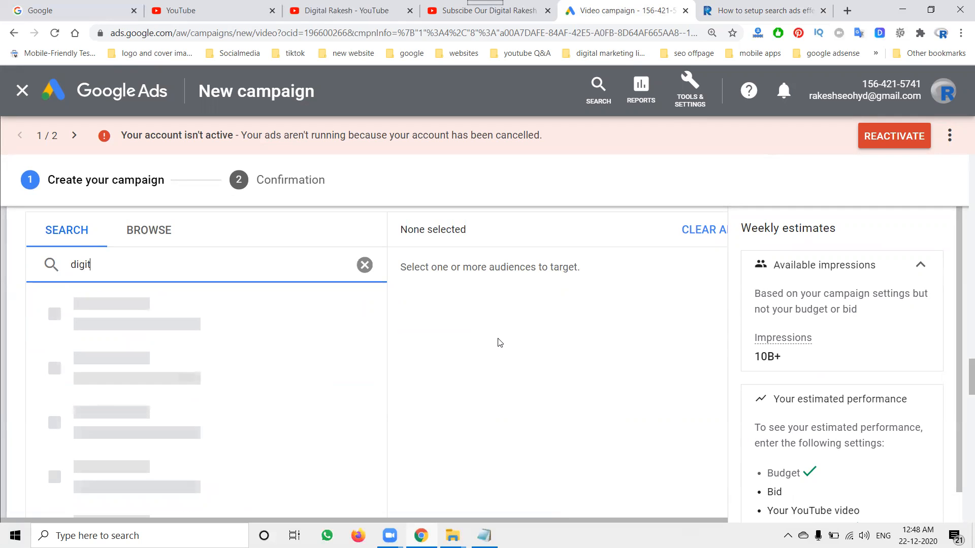
{"action": "type", "text": "al marketing"}
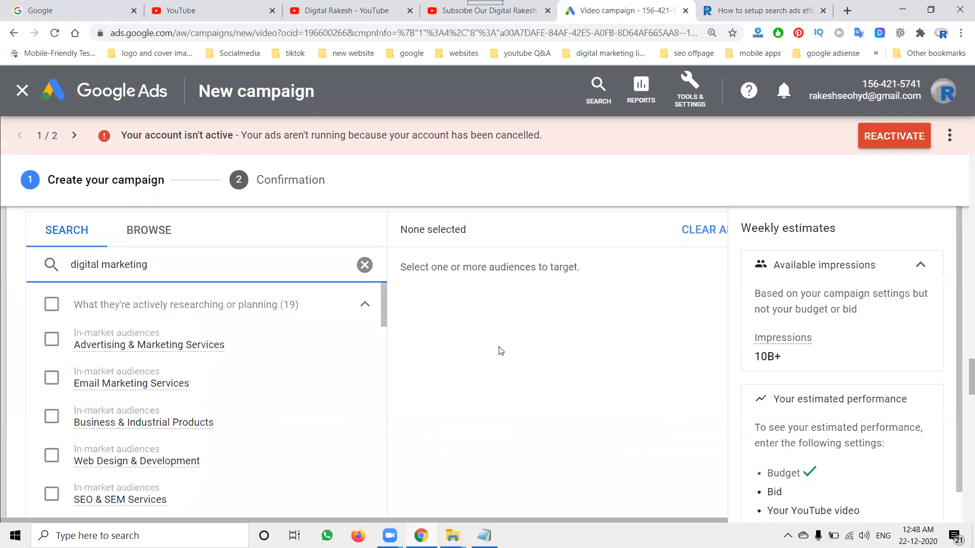
{"action": "mouse_move", "coordinate": [202, 346]}
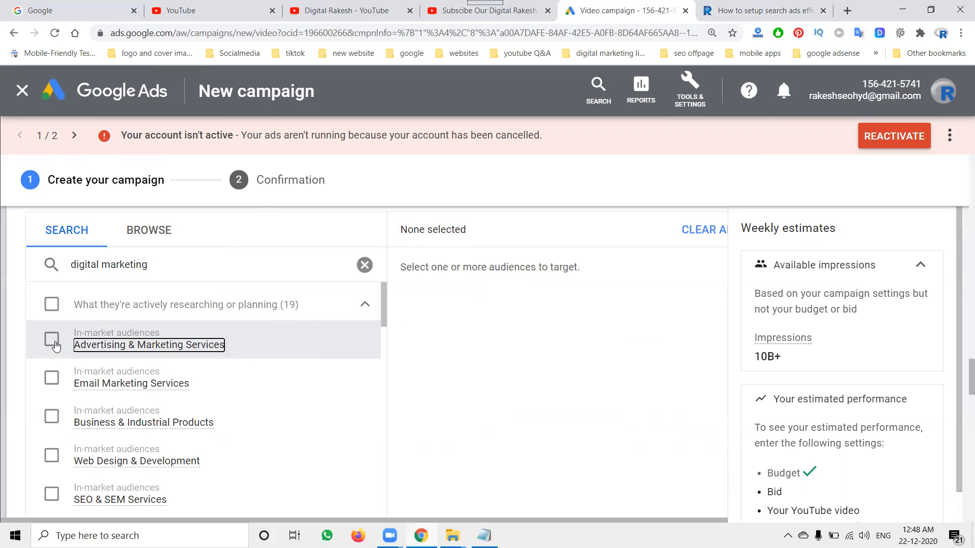
{"action": "left_click", "coordinate": [364, 265]}
- Expand the keyword targeting in the Content section and look over its keyword entry and idea fields
{"action": "scroll", "coordinate": [756, 299], "scroll_direction": "up", "scroll_amount": 4}
{"action": "scroll", "coordinate": [708, 310], "scroll_direction": "down", "scroll_amount": 6}
{"action": "scroll", "coordinate": [623, 316], "scroll_direction": "down", "scroll_amount": 5}
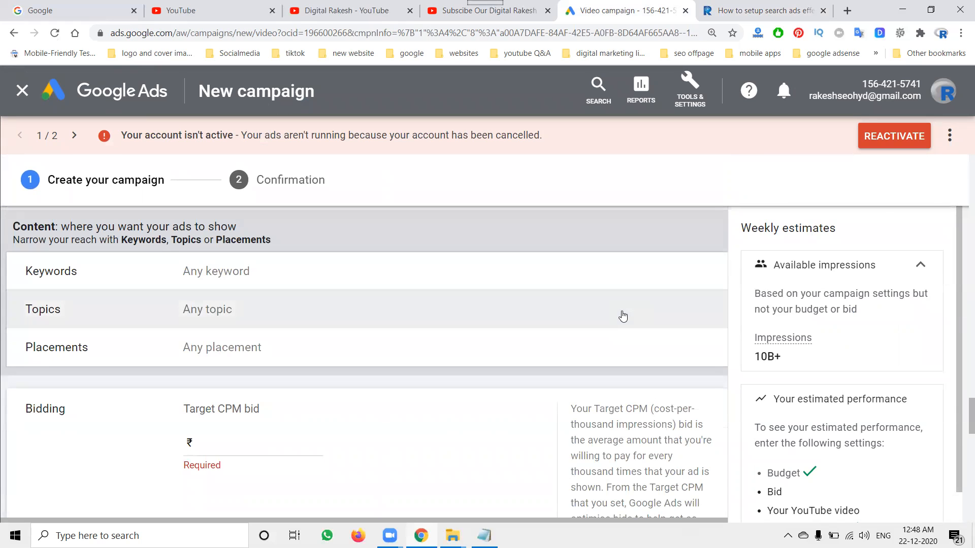
{"action": "left_click", "coordinate": [334, 282]}
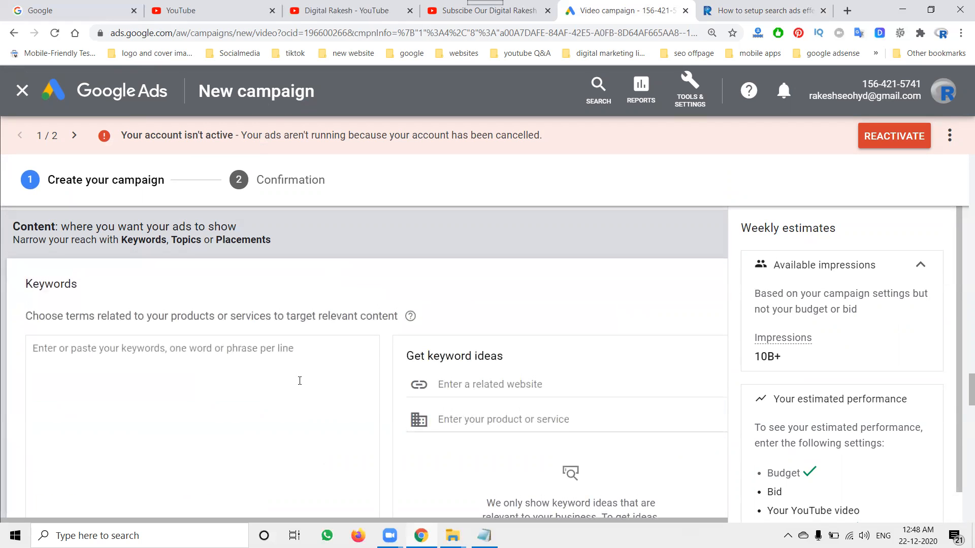
{"action": "scroll", "coordinate": [282, 384], "scroll_direction": "down", "scroll_amount": 2}
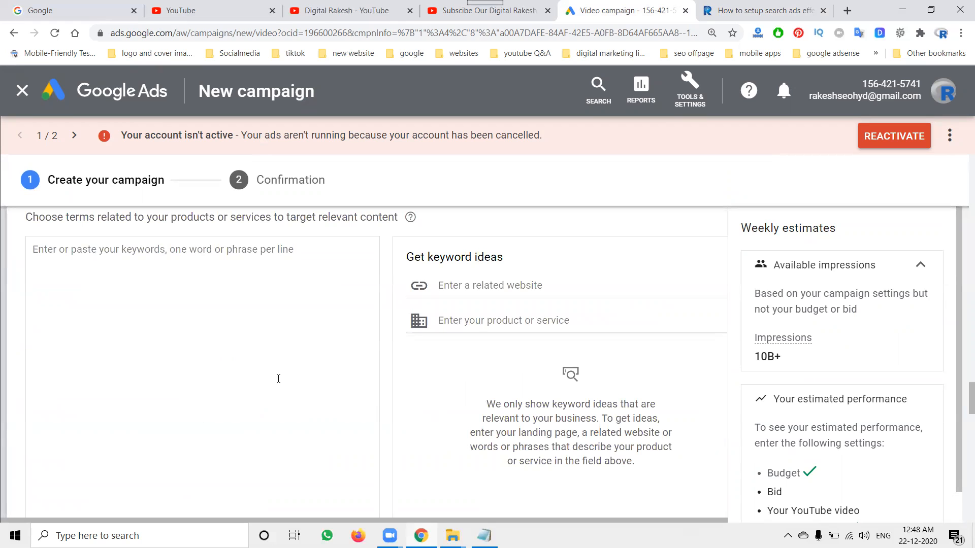
{"action": "scroll", "coordinate": [279, 379], "scroll_direction": "up", "scroll_amount": 2}
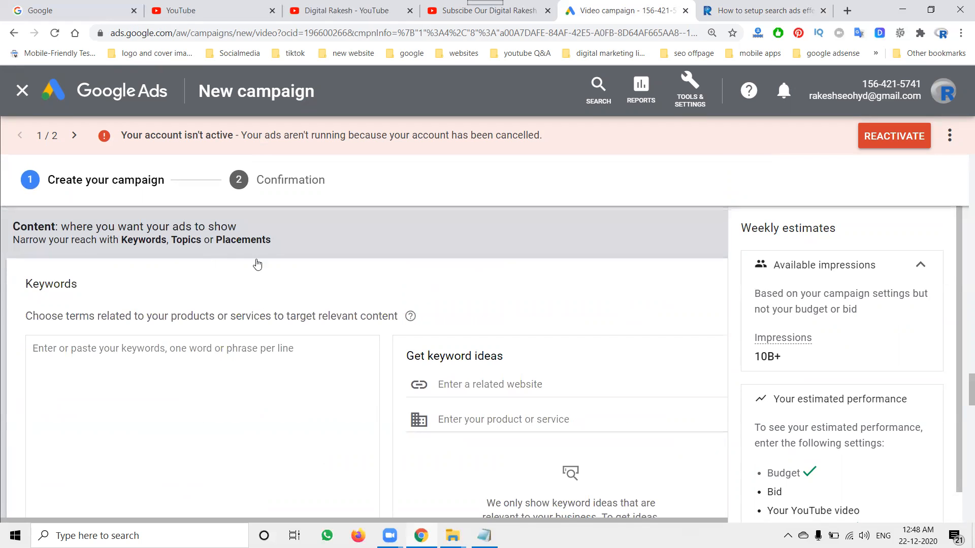
- Review the ad group's demographic, audience and keyword targeting sections, continuing down to topics and placements
{"action": "scroll", "coordinate": [248, 274], "scroll_direction": "up", "scroll_amount": 4}
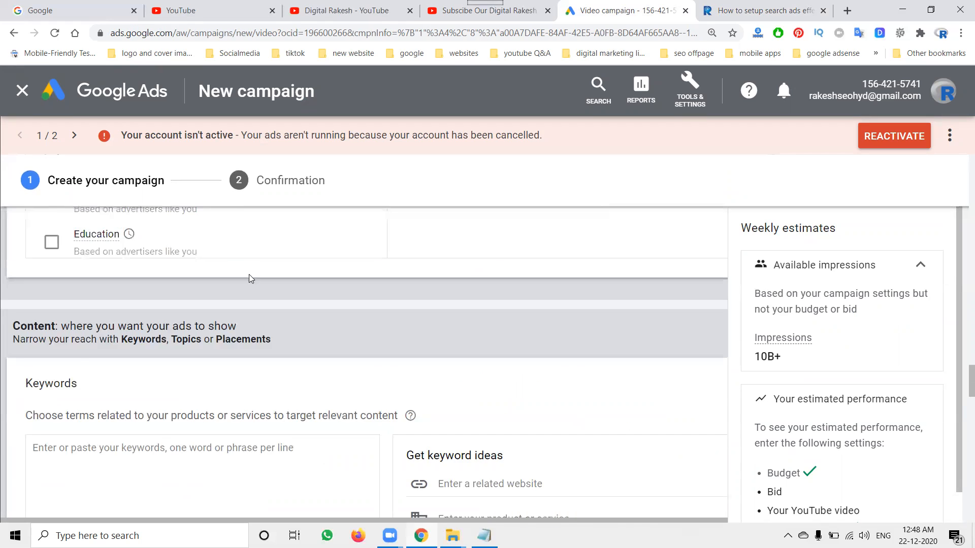
{"action": "scroll", "coordinate": [255, 345], "scroll_direction": "up", "scroll_amount": 6}
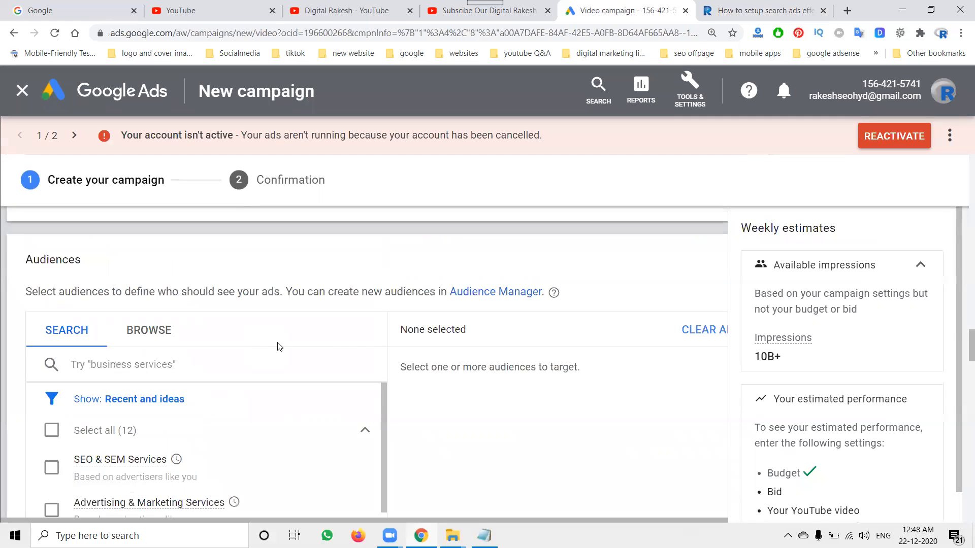
{"action": "scroll", "coordinate": [642, 284], "scroll_direction": "up", "scroll_amount": 2}
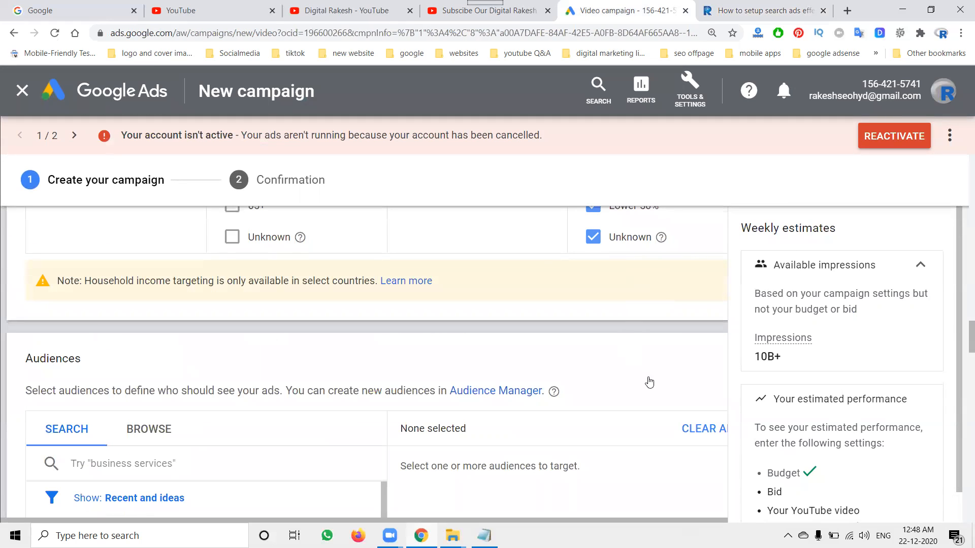
{"action": "scroll", "coordinate": [625, 366], "scroll_direction": "up", "scroll_amount": 7}
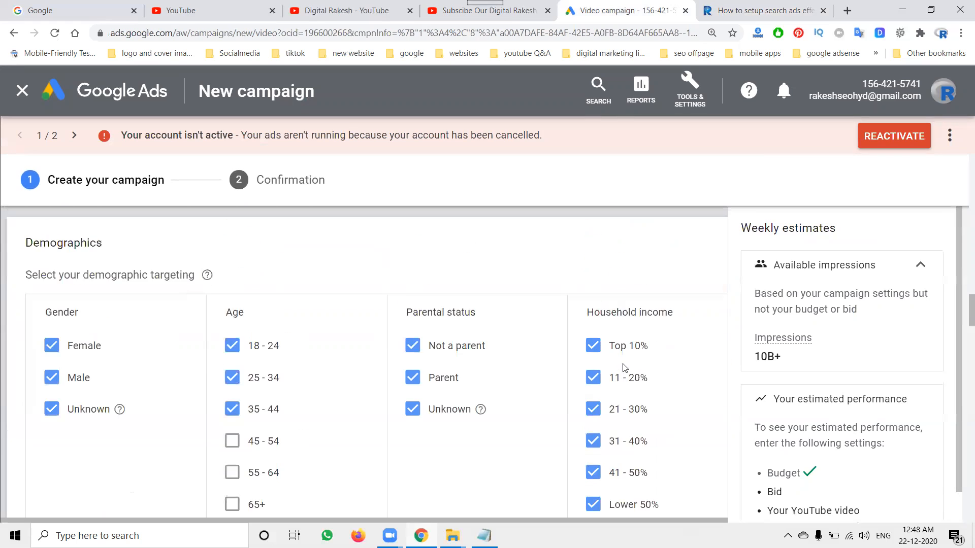
{"action": "scroll", "coordinate": [455, 349], "scroll_direction": "down", "scroll_amount": 4}
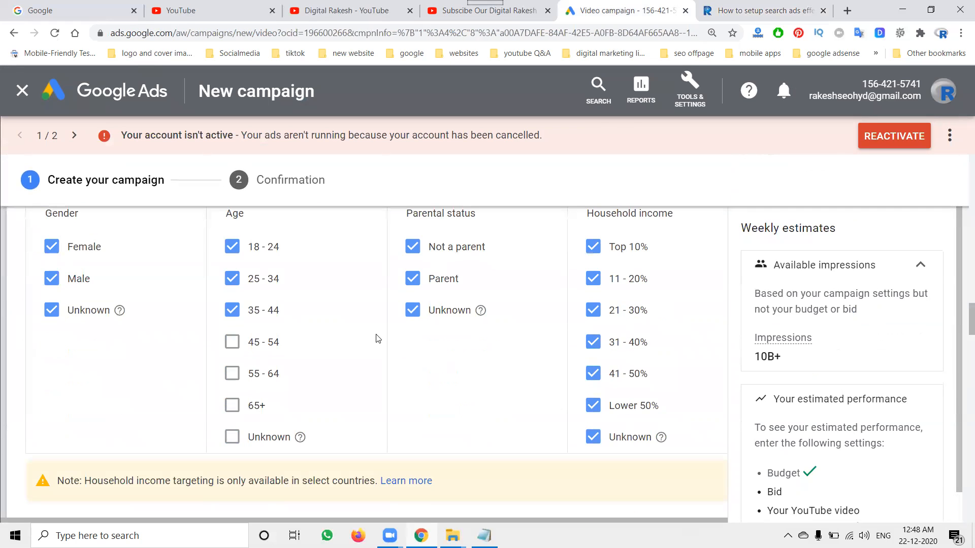
{"action": "scroll", "coordinate": [383, 338], "scroll_direction": "down", "scroll_amount": 9}
{"action": "scroll", "coordinate": [359, 331], "scroll_direction": "down", "scroll_amount": 1}
{"action": "scroll", "coordinate": [359, 294], "scroll_direction": "up", "scroll_amount": 1}
{"action": "scroll", "coordinate": [468, 388], "scroll_direction": "up", "scroll_amount": 3}
{"action": "scroll", "coordinate": [468, 389], "scroll_direction": "up", "scroll_amount": 2}
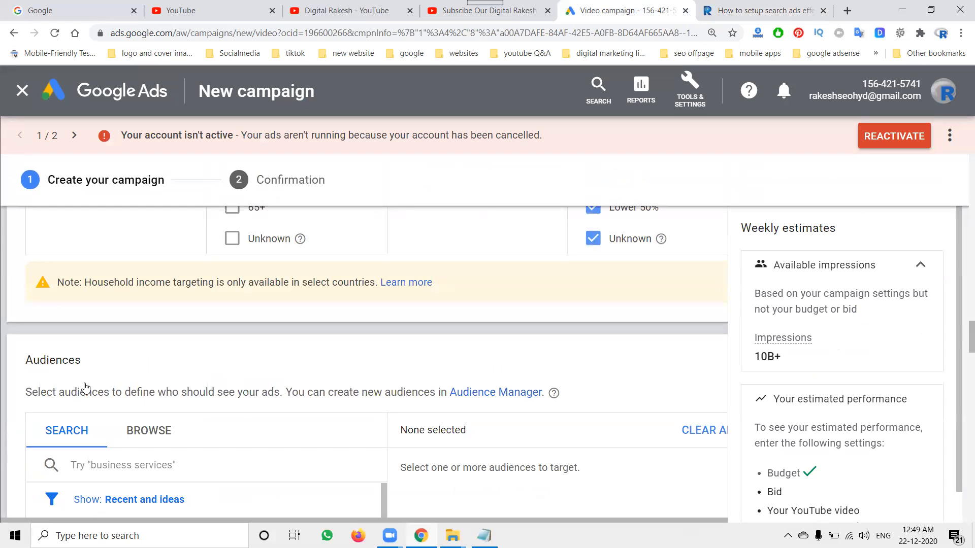
{"action": "scroll", "coordinate": [34, 350], "scroll_direction": "down", "scroll_amount": 8}
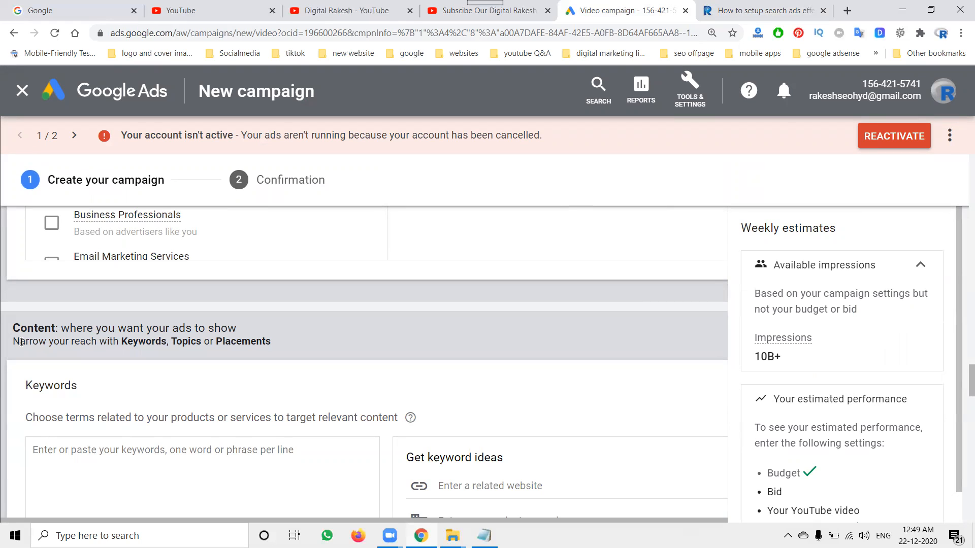
{"action": "scroll", "coordinate": [83, 352], "scroll_direction": "down", "scroll_amount": 7}
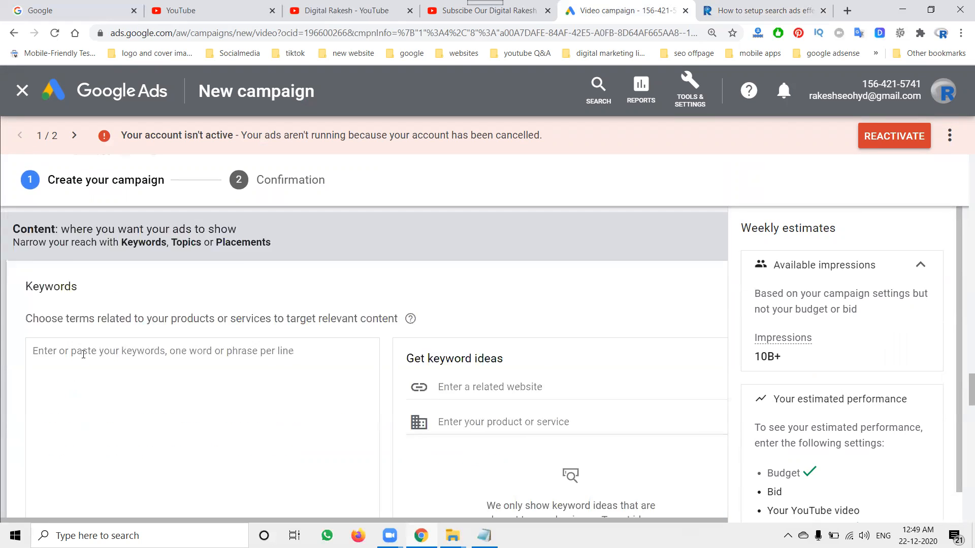
{"action": "scroll", "coordinate": [82, 352], "scroll_direction": "down", "scroll_amount": 6}
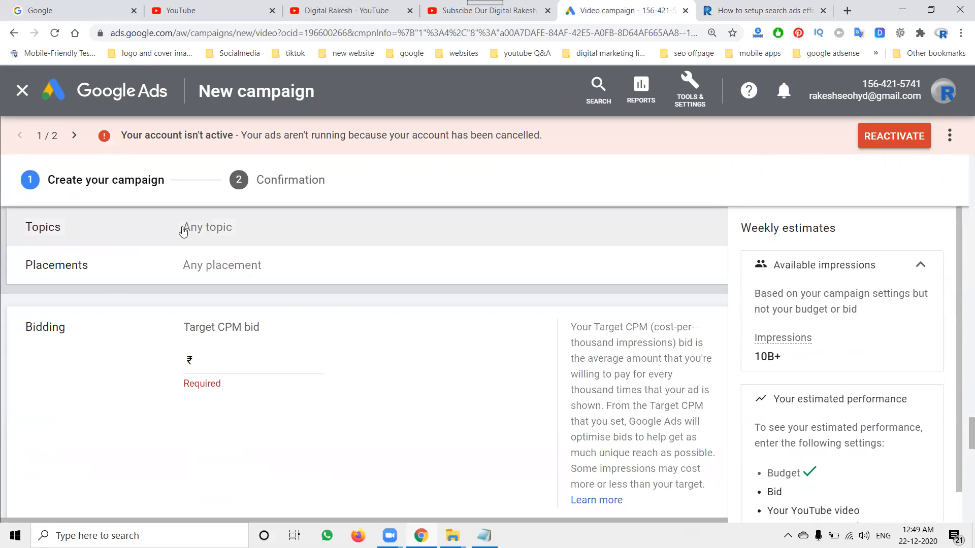
- Target the Jobs & Education topic for the ad group and expand the placement targeting
{"action": "left_click", "coordinate": [183, 228]}
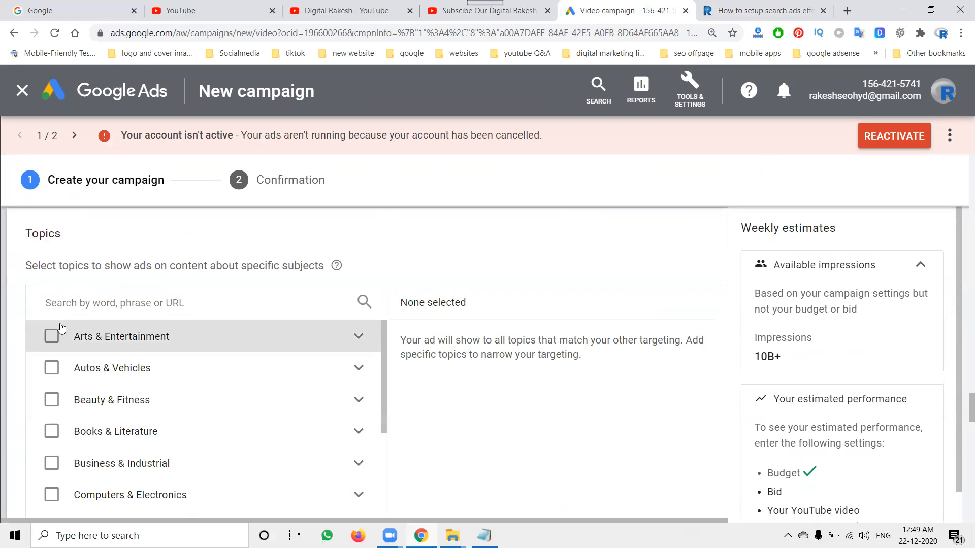
{"action": "scroll", "coordinate": [61, 327], "scroll_direction": "down", "scroll_amount": 1}
{"action": "scroll", "coordinate": [73, 384], "scroll_direction": "down", "scroll_amount": 2}
{"action": "scroll", "coordinate": [74, 384], "scroll_direction": "down", "scroll_amount": 5}
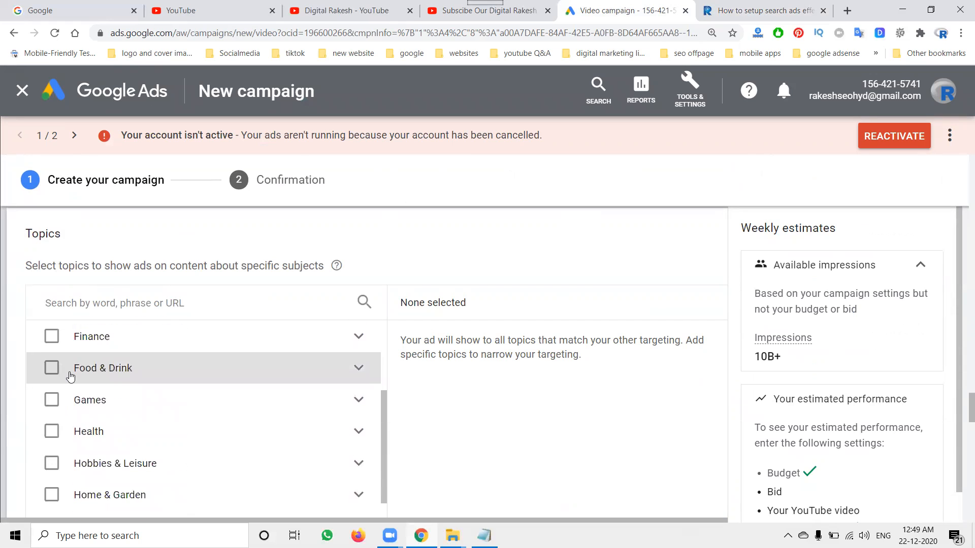
{"action": "left_click", "coordinate": [51, 432]}
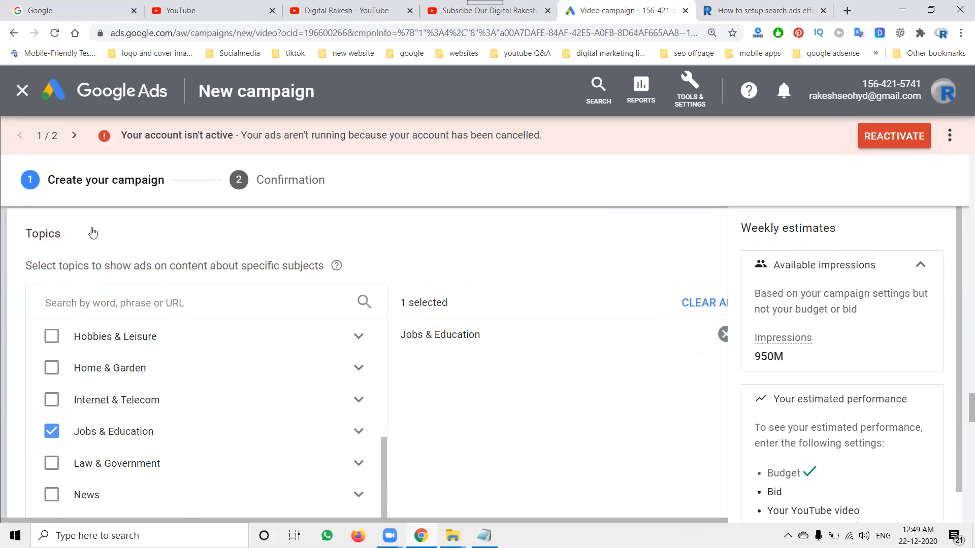
{"action": "scroll", "coordinate": [15, 256], "scroll_direction": "down", "scroll_amount": 5}
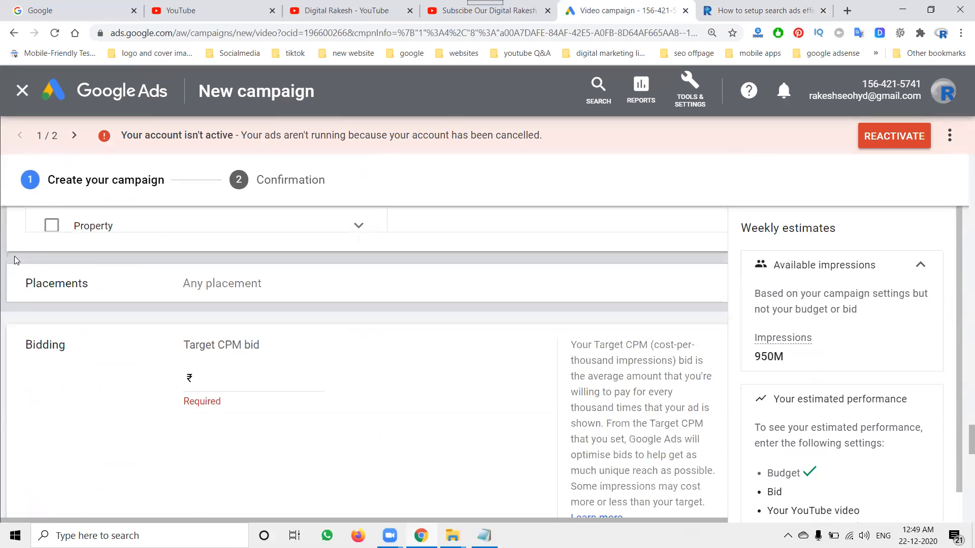
{"action": "left_click", "coordinate": [219, 293]}
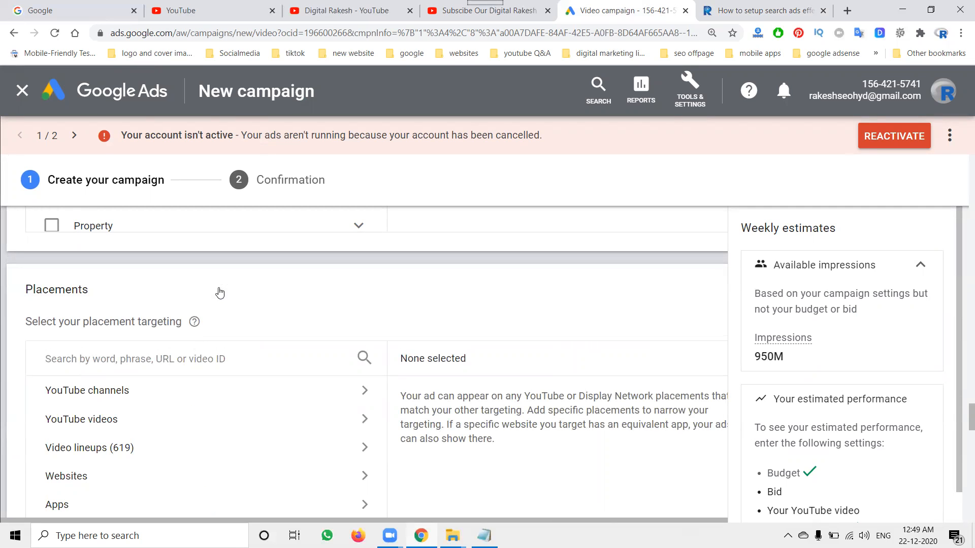
- Switch to YouTube and open the first video of the Trending page in a new tab
{"action": "left_click", "coordinate": [203, 9]}
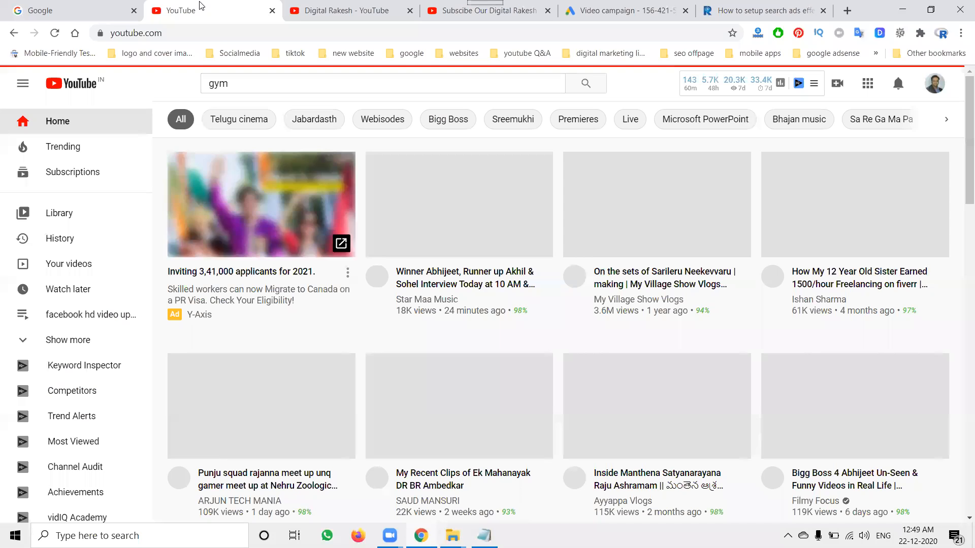
{"action": "left_click", "coordinate": [72, 157]}
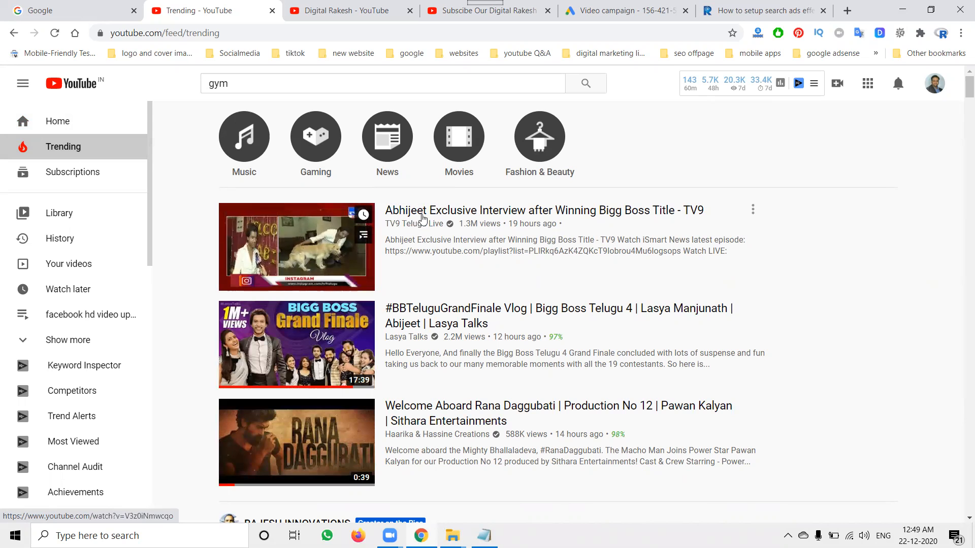
{"action": "middle_click", "coordinate": [423, 218]}
{"action": "left_click", "coordinate": [298, 6]}
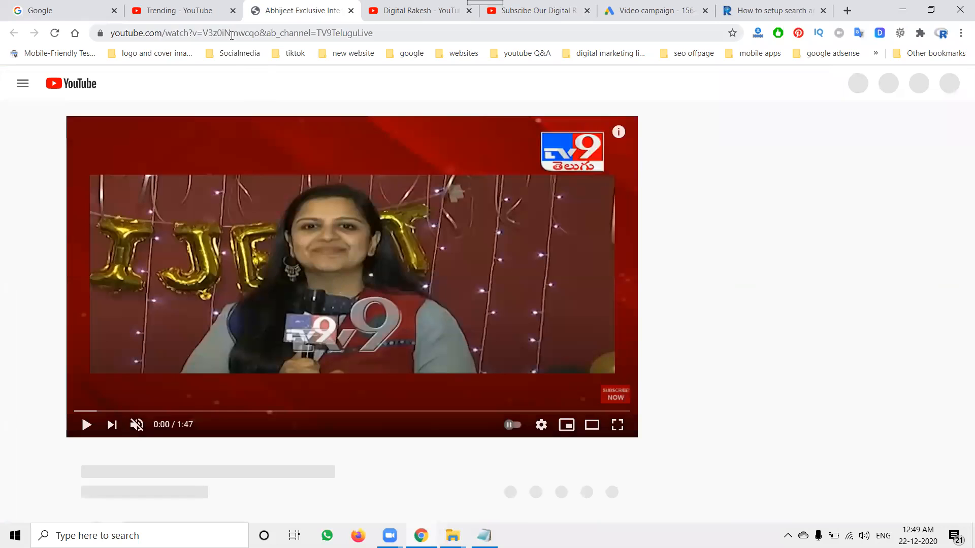
- Copy the video ID V3z0iNmwcqo from the video's address and search for it in the Google Ads placement targeting
{"action": "left_click", "coordinate": [232, 33]}
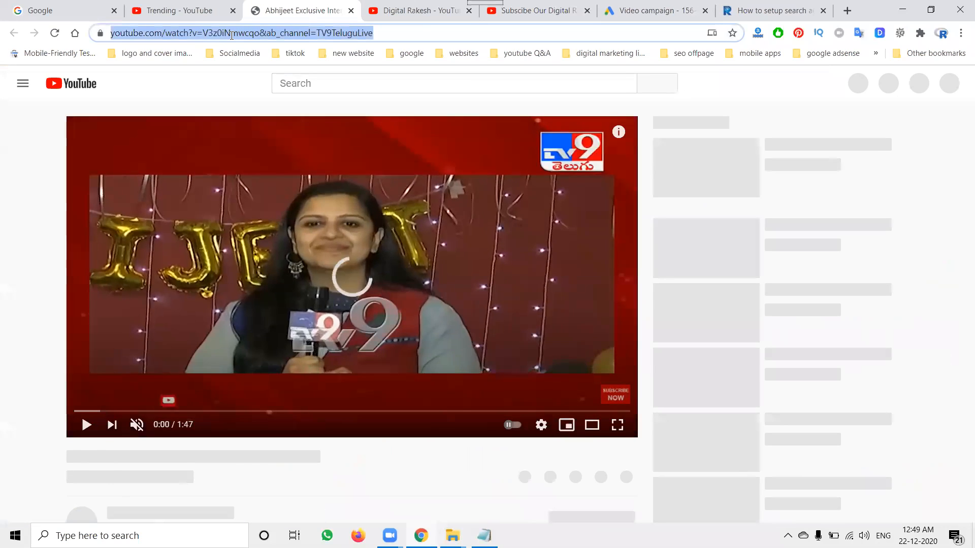
{"action": "double_click", "coordinate": [231, 34]}
{"action": "key", "text": "ctrl+c"}
{"action": "left_click", "coordinate": [340, 172]}
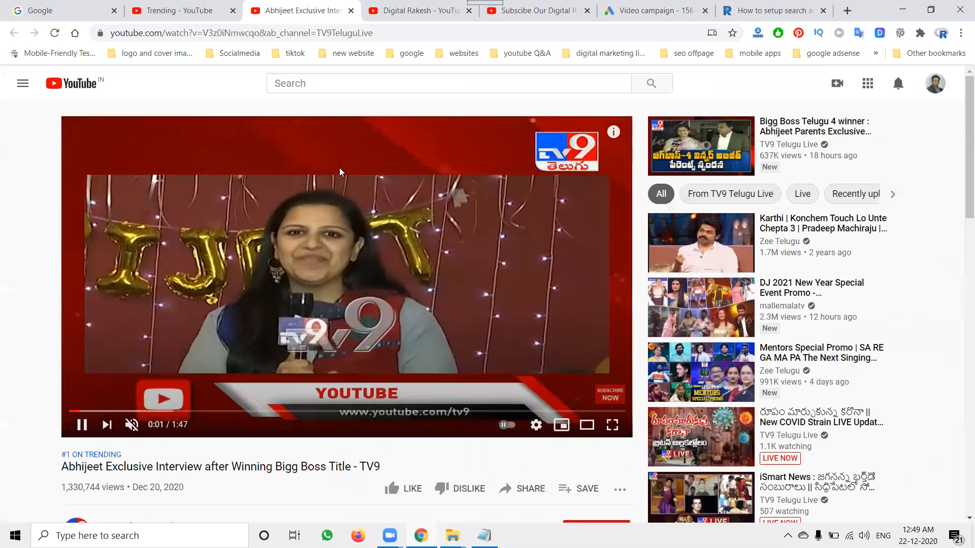
{"action": "key", "text": "ctrl+Tab"}
{"action": "key", "text": "ctrl+Tab"}
{"action": "key", "text": "ctrl+Tab"}
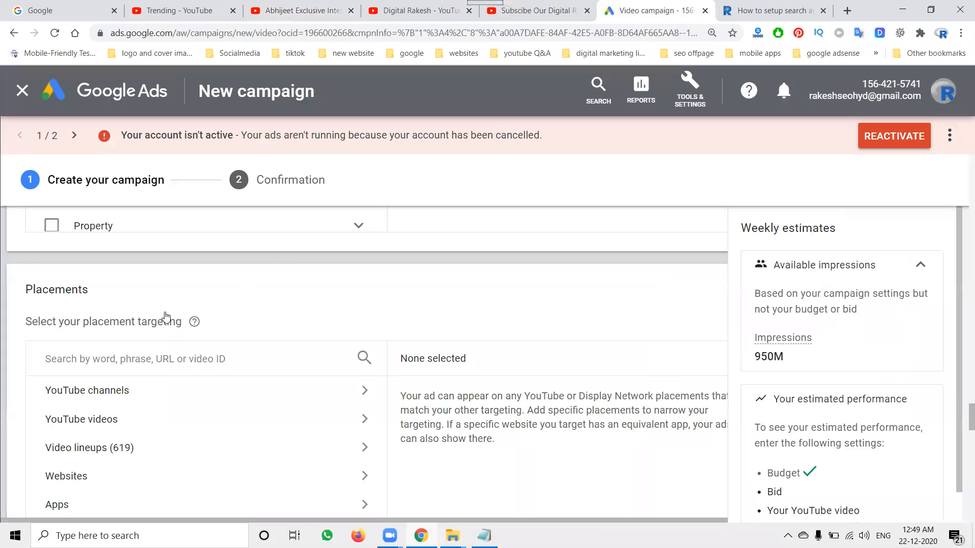
{"action": "left_click", "coordinate": [134, 368]}
{"action": "key", "text": "ctrl+v"}
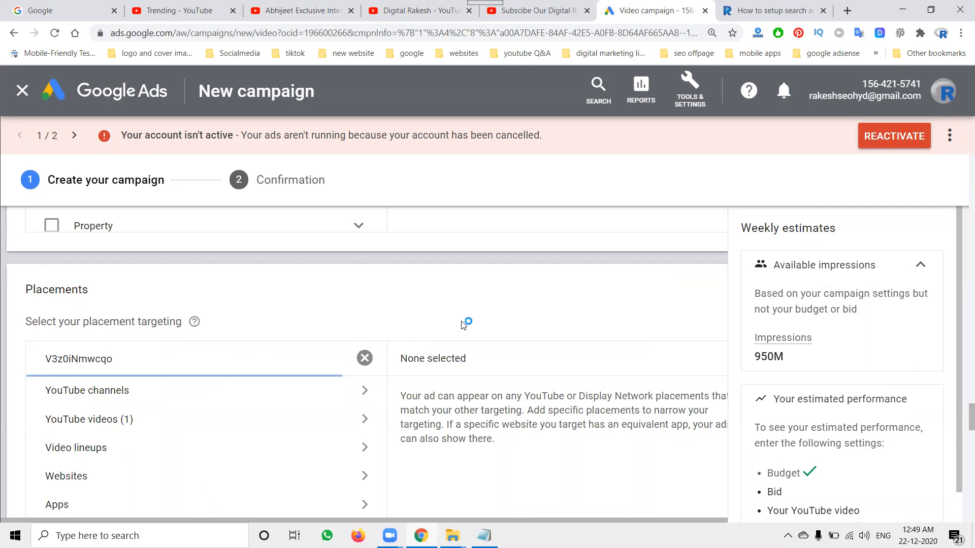
{"action": "scroll", "coordinate": [465, 323], "scroll_direction": "down", "scroll_amount": 2}
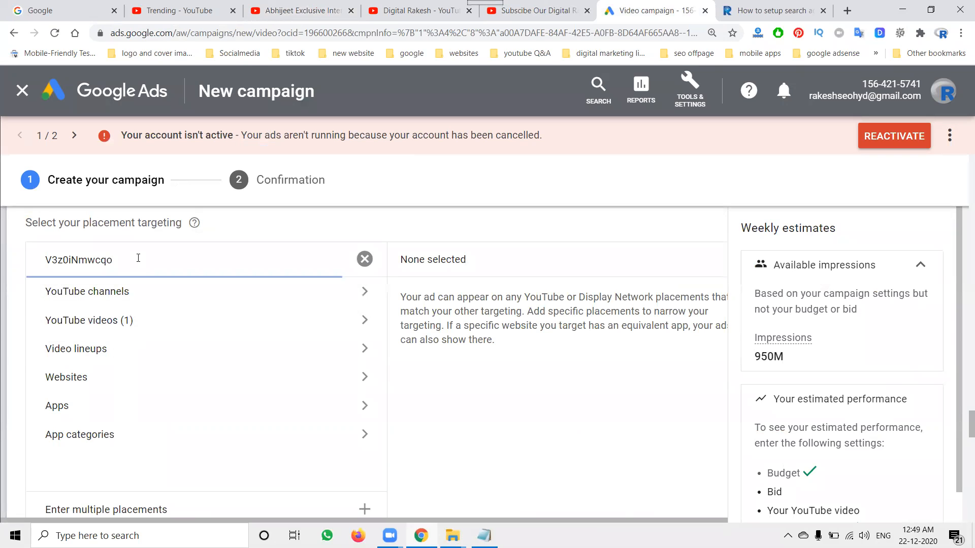
{"action": "left_click", "coordinate": [277, 11]}
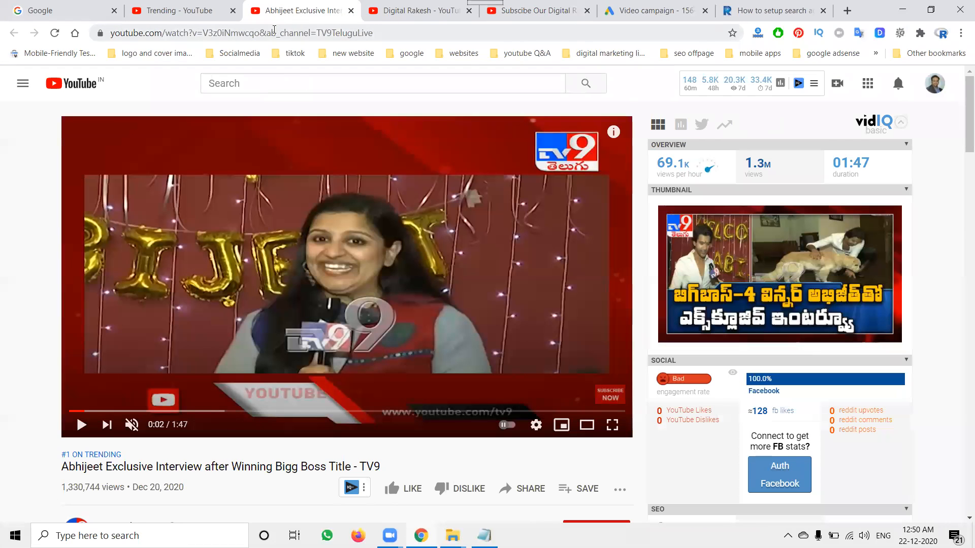
{"action": "left_click_drag", "start_coordinate": [260, 32], "coordinate": [79, 34]}
{"action": "key", "text": "ctrl+c"}
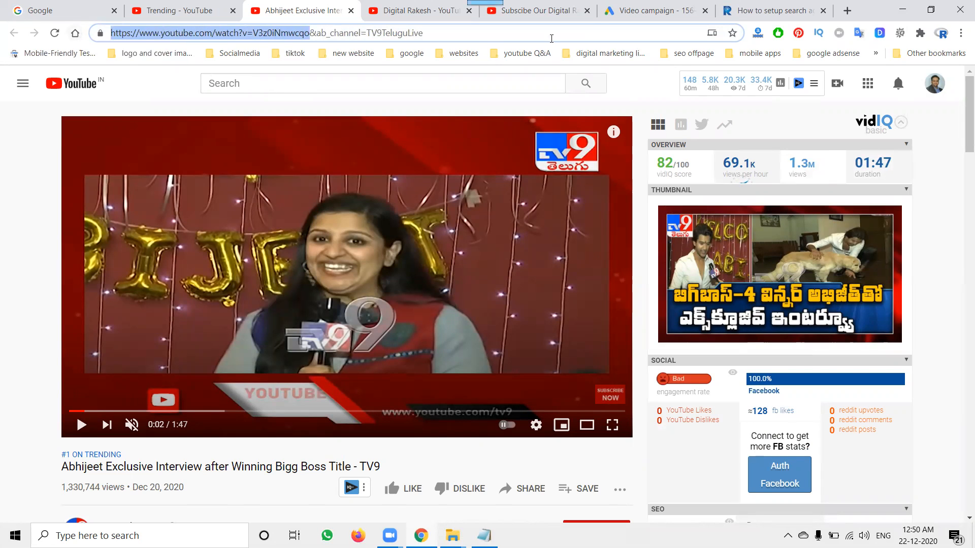
{"action": "left_click", "coordinate": [612, 15]}
{"action": "key", "text": "ctrl+a"}
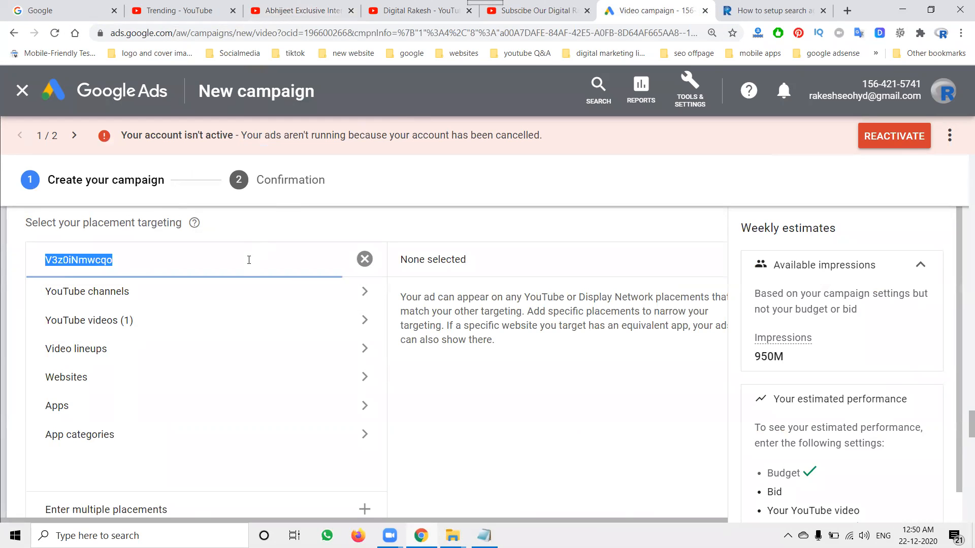
{"action": "key", "text": "ctrl+v"}
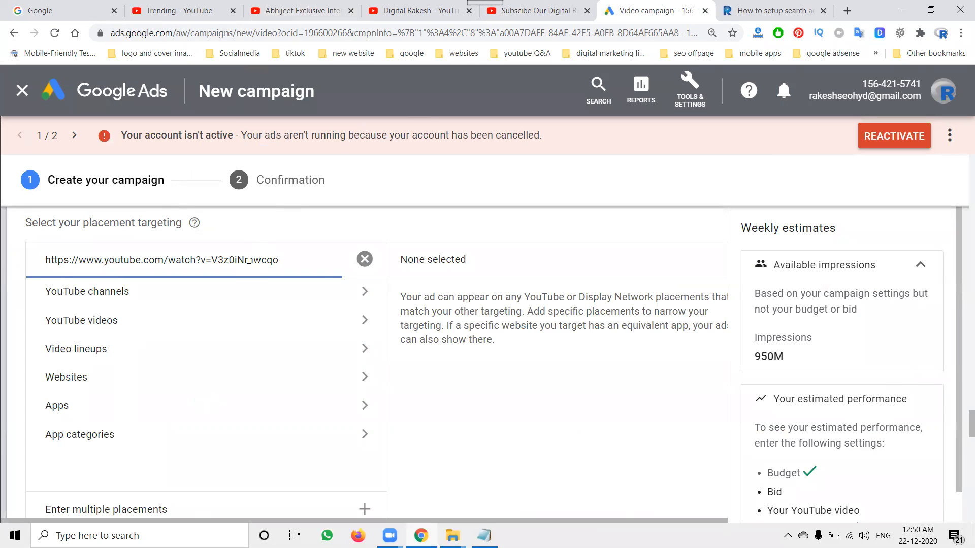
{"action": "left_click", "coordinate": [120, 326]}
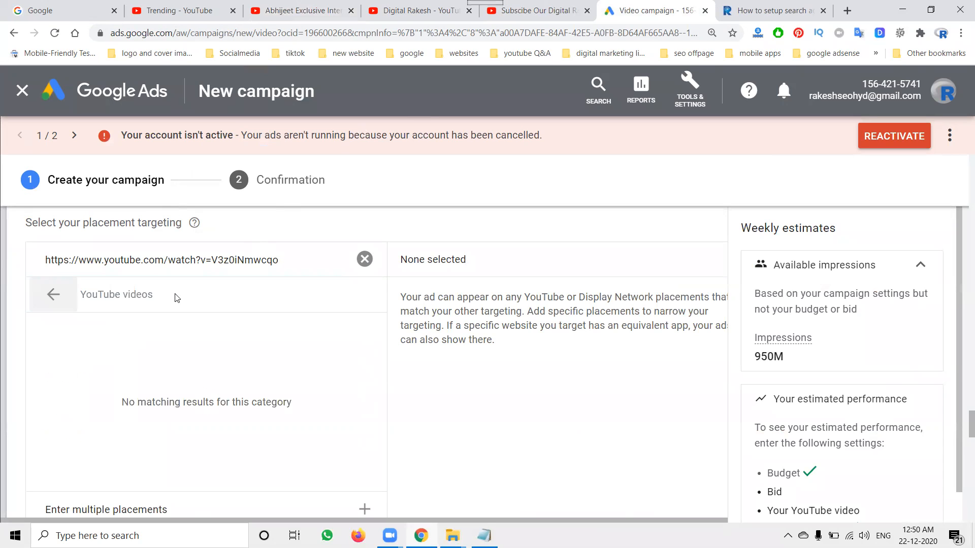
- Search the YouTube video placements for the video ID V3z0iNmwcqo alone and add the matching TV9 interview video as a placement
{"action": "double_click", "coordinate": [241, 260]}
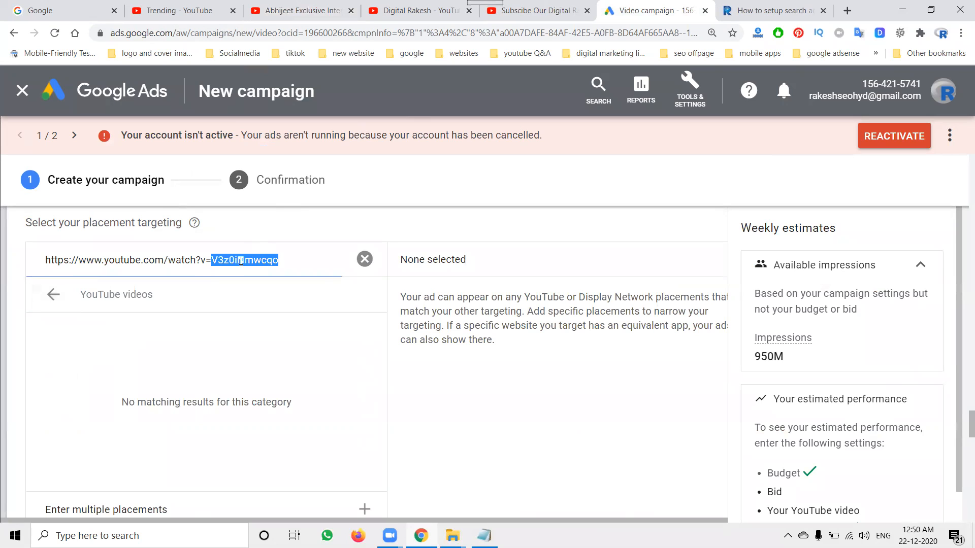
{"action": "key", "text": "ctrl+c"}
{"action": "key", "text": "ctrl+a"}
{"action": "key", "text": "ctrl+v"}
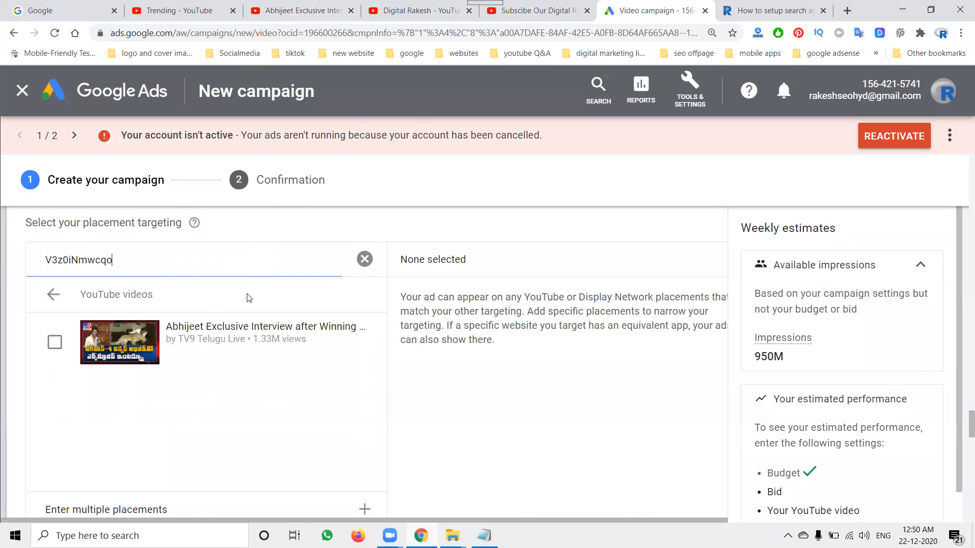
{"action": "left_click", "coordinate": [256, 342]}
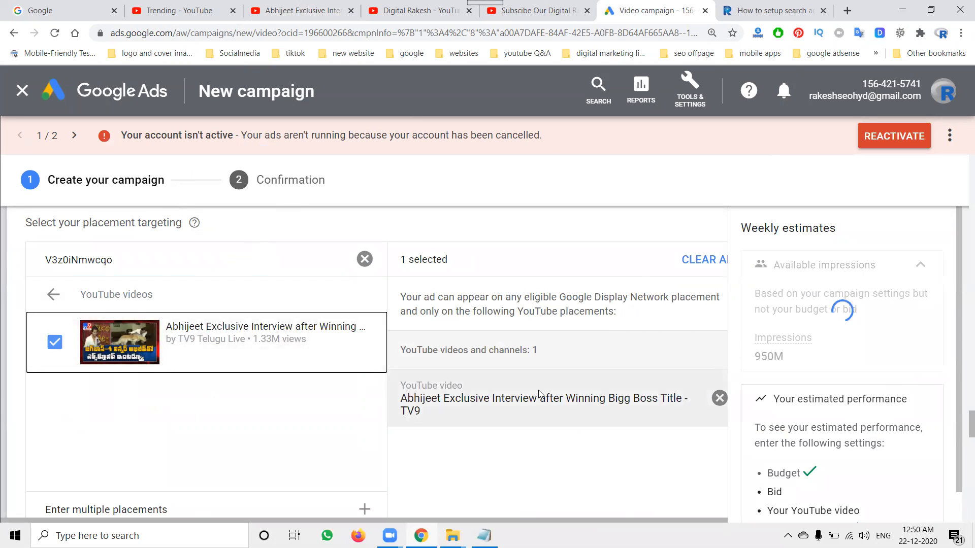
{"action": "left_click", "coordinate": [300, 10]}
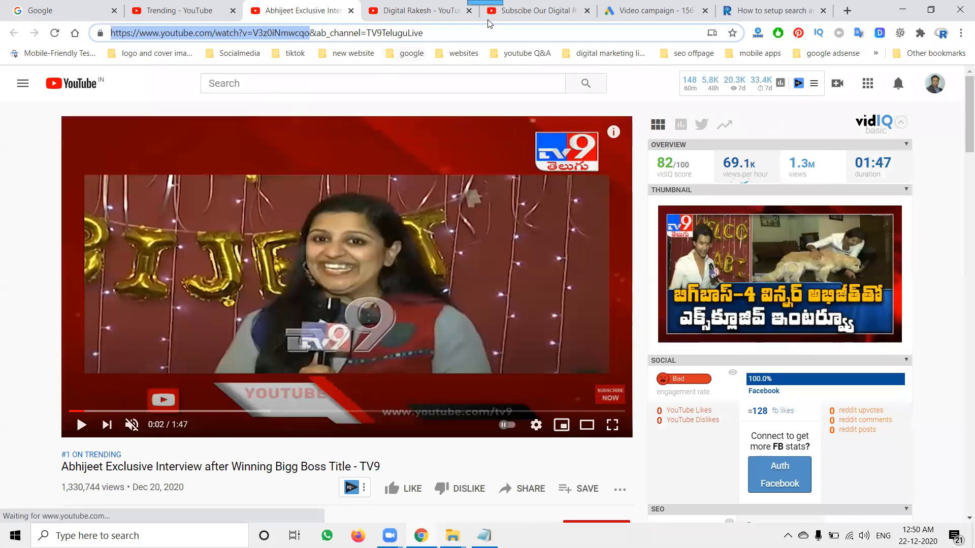
{"action": "left_click", "coordinate": [611, 8]}
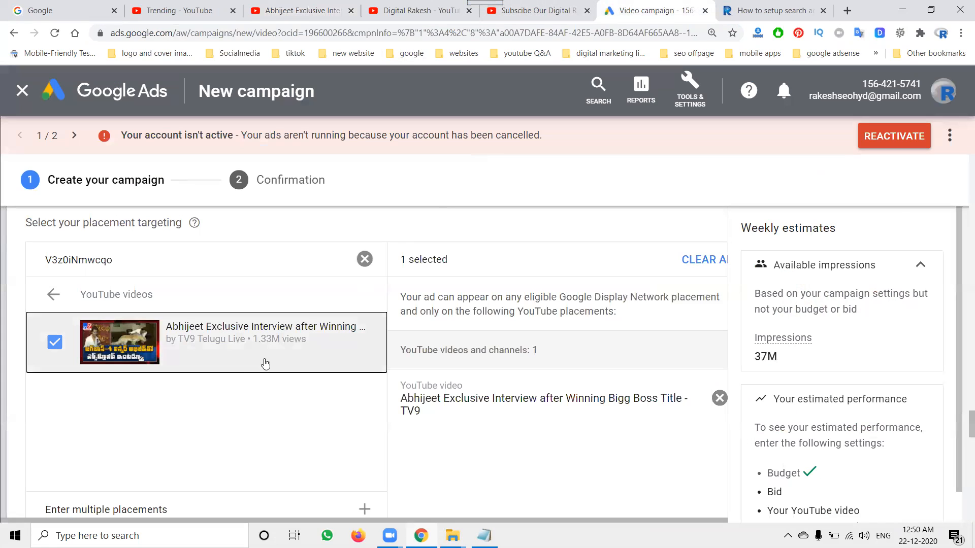
{"action": "left_click", "coordinate": [64, 296]}
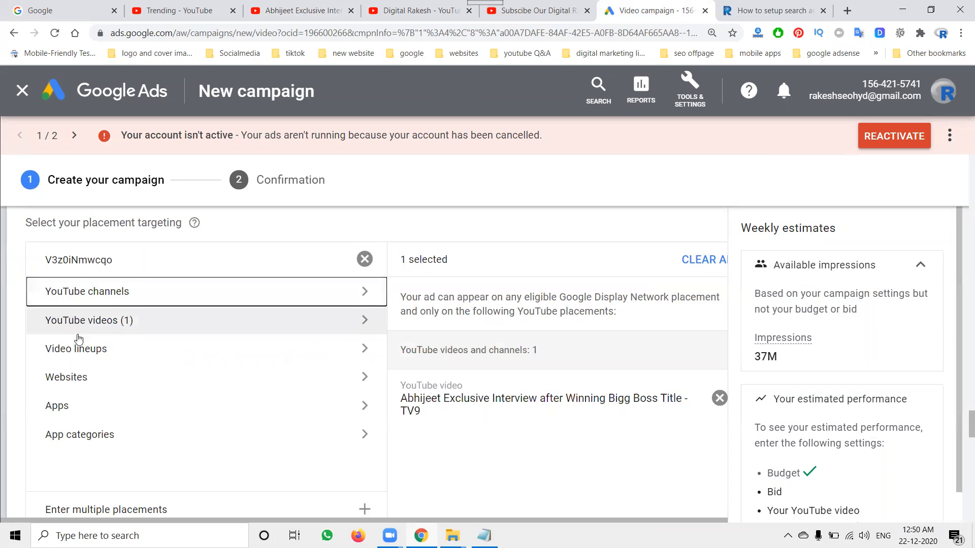
- Search the YouTube channel placements for "dhethadi" and add the Dhethadi channel as a placement
{"action": "left_click", "coordinate": [111, 303]}
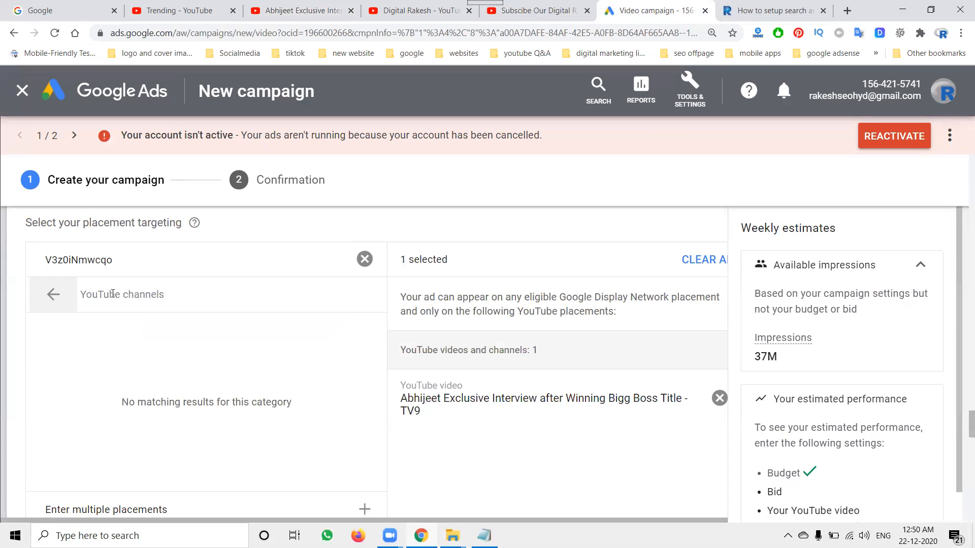
{"action": "double_click", "coordinate": [118, 258]}
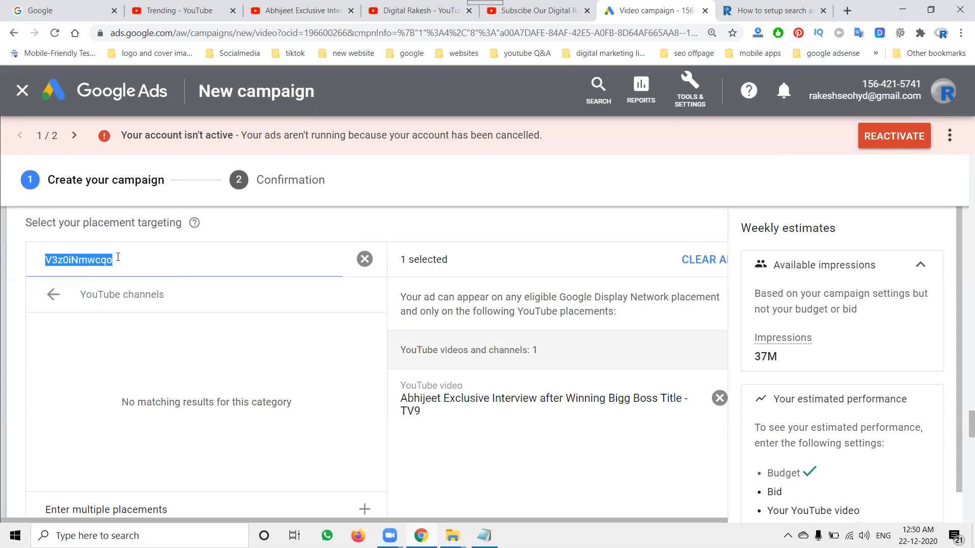
{"action": "key", "text": "BackSpace"}
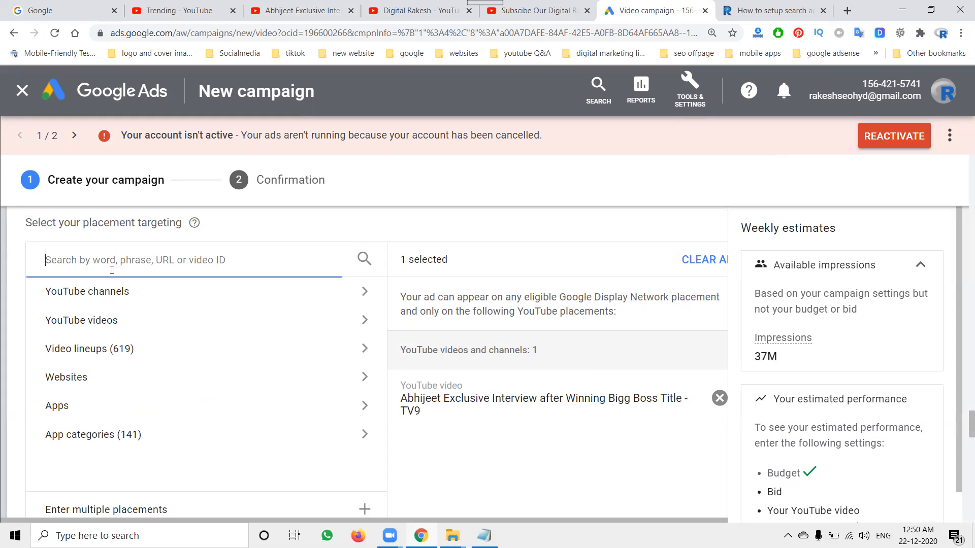
{"action": "type", "text": "dhethadi"}
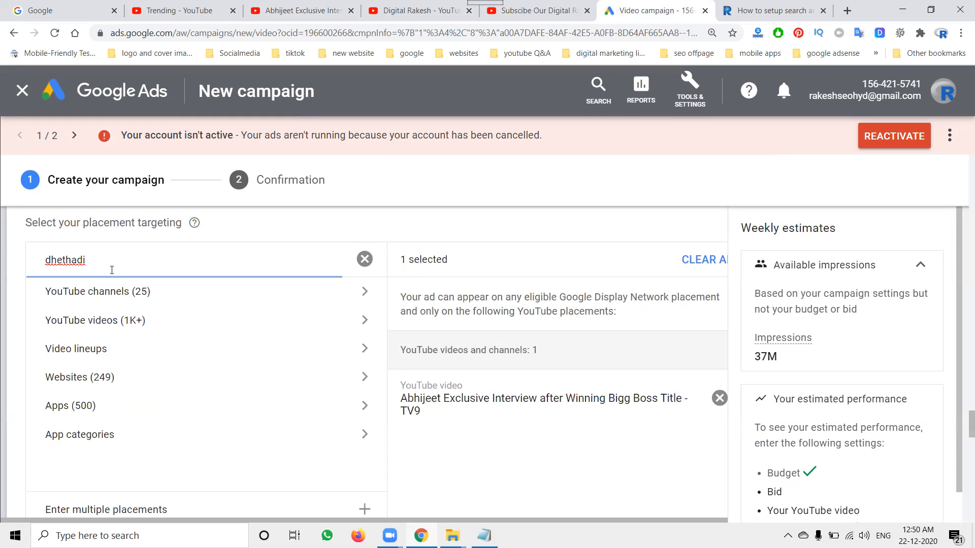
{"action": "left_click", "coordinate": [106, 294]}
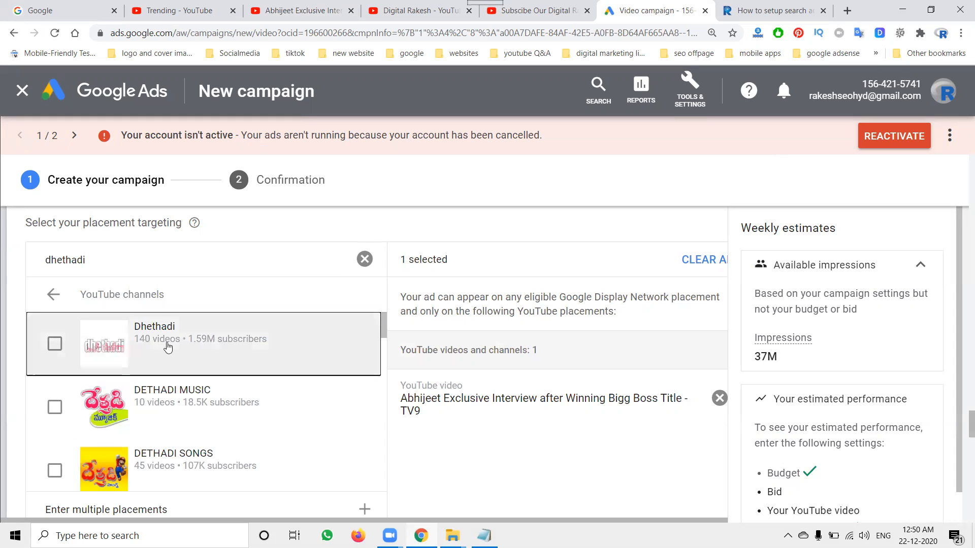
{"action": "left_click", "coordinate": [108, 346]}
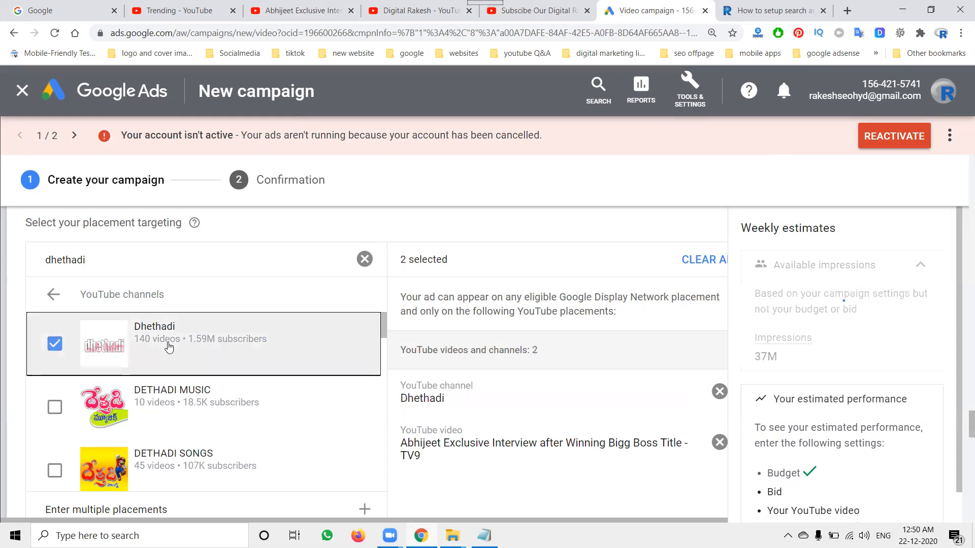
{"action": "left_click", "coordinate": [52, 295]}
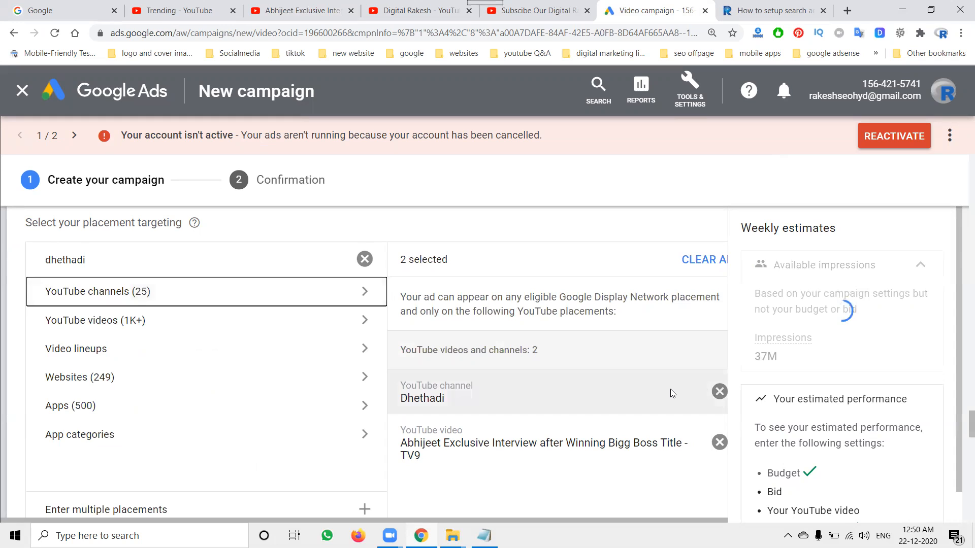
- Search the website placements for southreelnews.com, look through the suggested sites, and clear the search
{"action": "left_click", "coordinate": [127, 376]}
{"action": "double_click", "coordinate": [126, 267]}
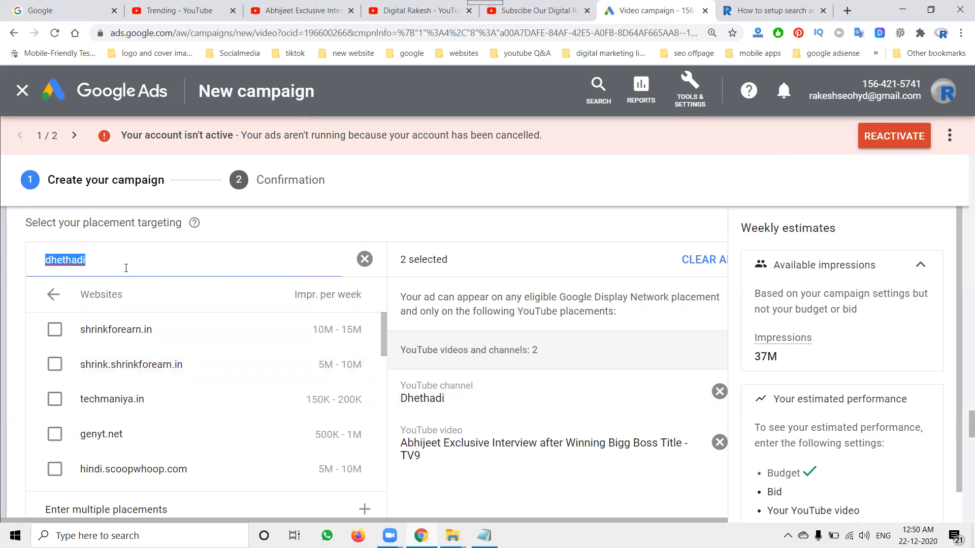
{"action": "type", "text": "s"}
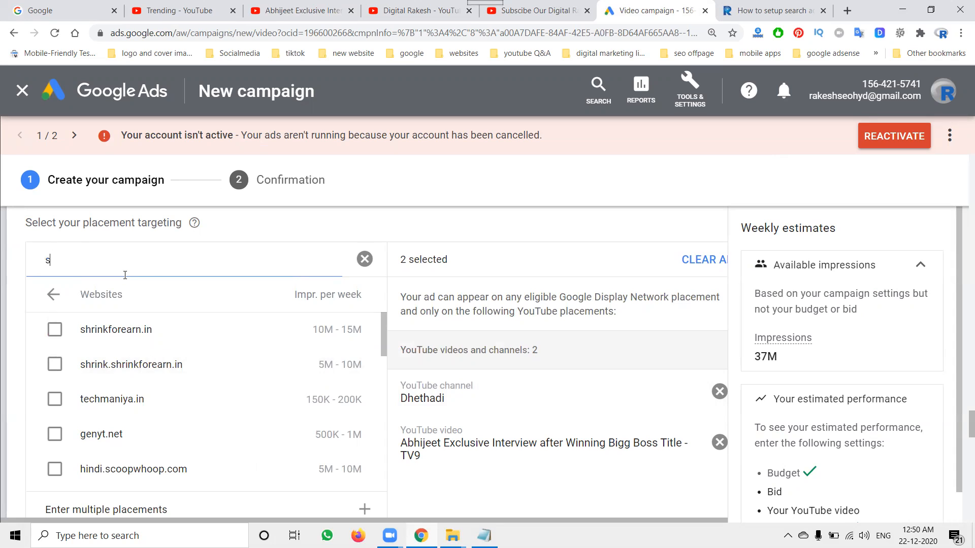
{"action": "type", "text": "outhre"}
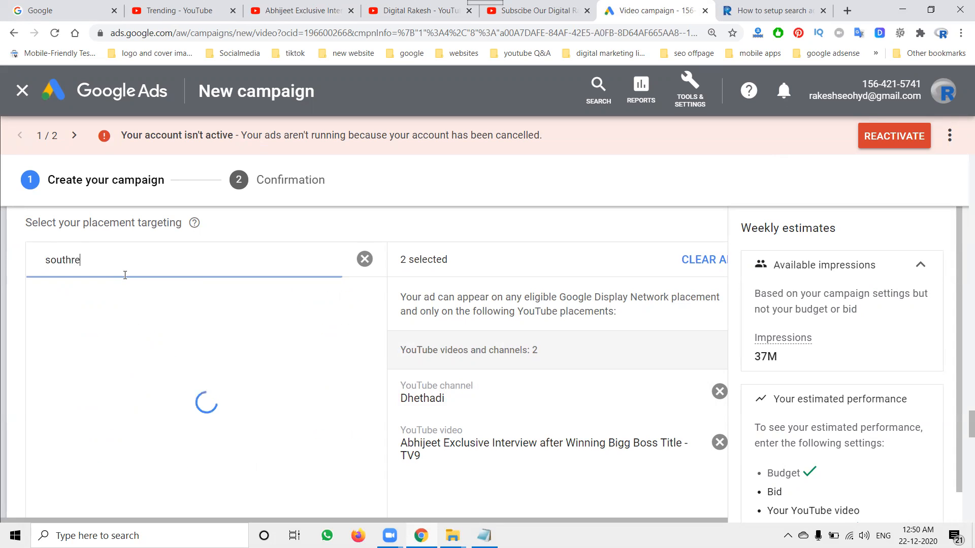
{"action": "type", "text": "elnews.com"}
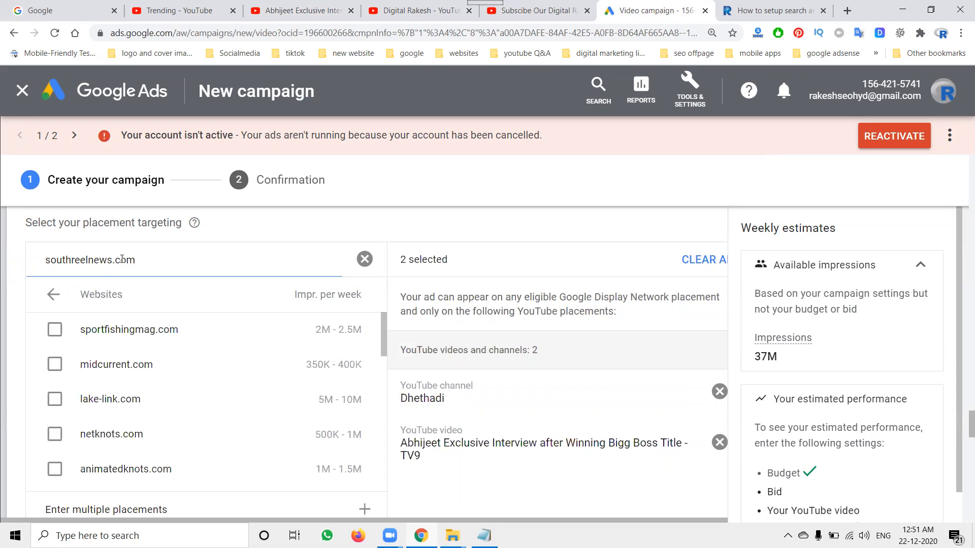
{"action": "scroll", "coordinate": [134, 386], "scroll_direction": "down", "scroll_amount": 5}
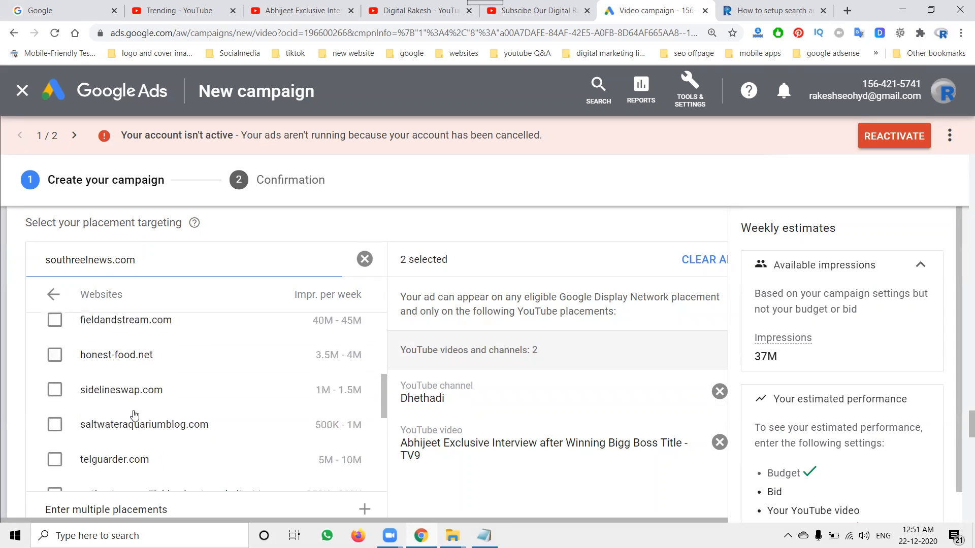
{"action": "scroll", "coordinate": [234, 406], "scroll_direction": "down", "scroll_amount": 2}
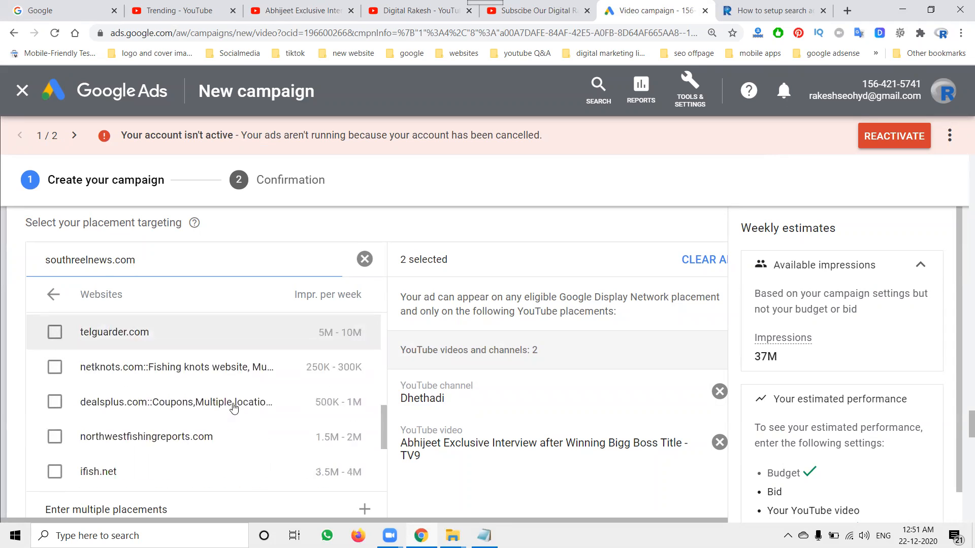
{"action": "scroll", "coordinate": [233, 406], "scroll_direction": "down", "scroll_amount": 8}
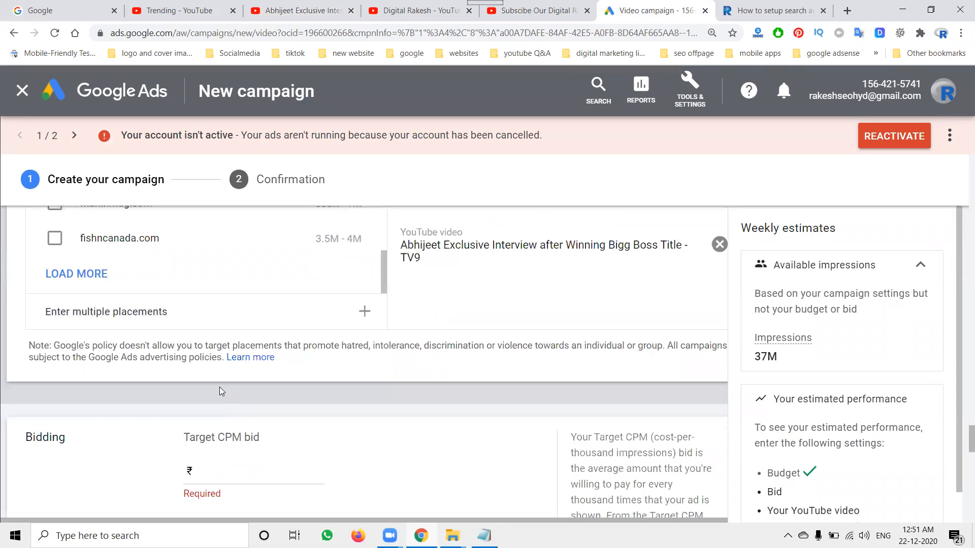
{"action": "scroll", "coordinate": [220, 391], "scroll_direction": "up", "scroll_amount": 10}
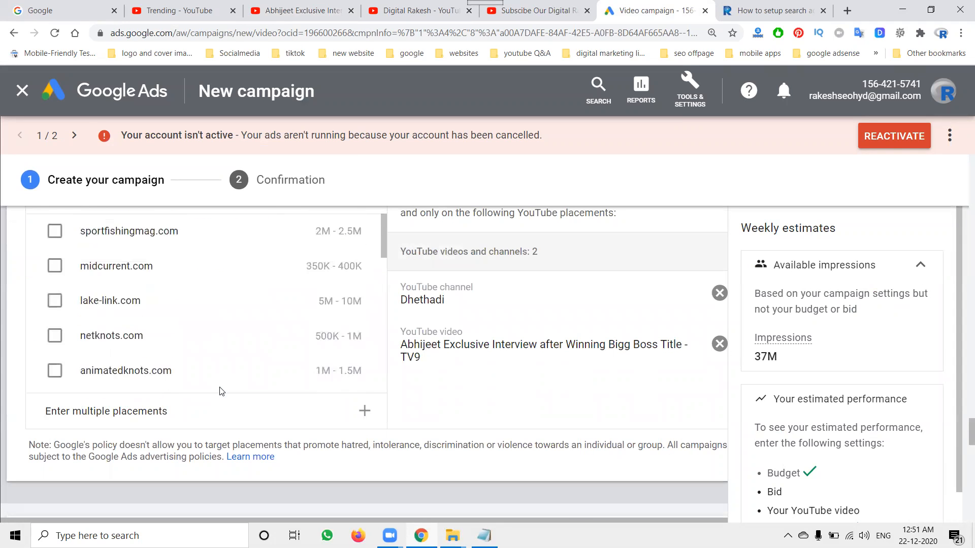
{"action": "scroll", "coordinate": [220, 391], "scroll_direction": "up", "scroll_amount": 4}
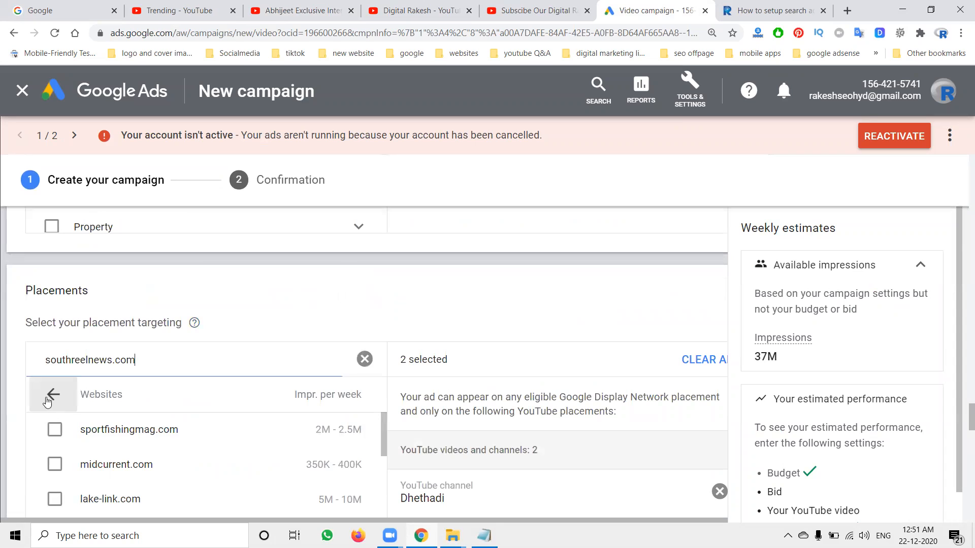
{"action": "left_click", "coordinate": [52, 395]}
{"action": "left_click", "coordinate": [365, 359]}
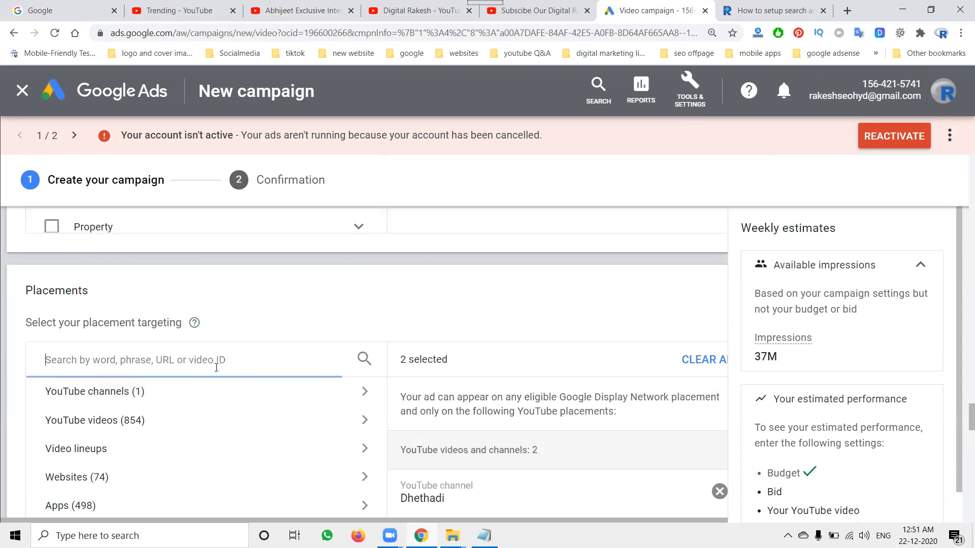
- Browse the available video lineups in the placement targeting and return to the placement categories
{"action": "scroll", "coordinate": [143, 383], "scroll_direction": "down", "scroll_amount": 2}
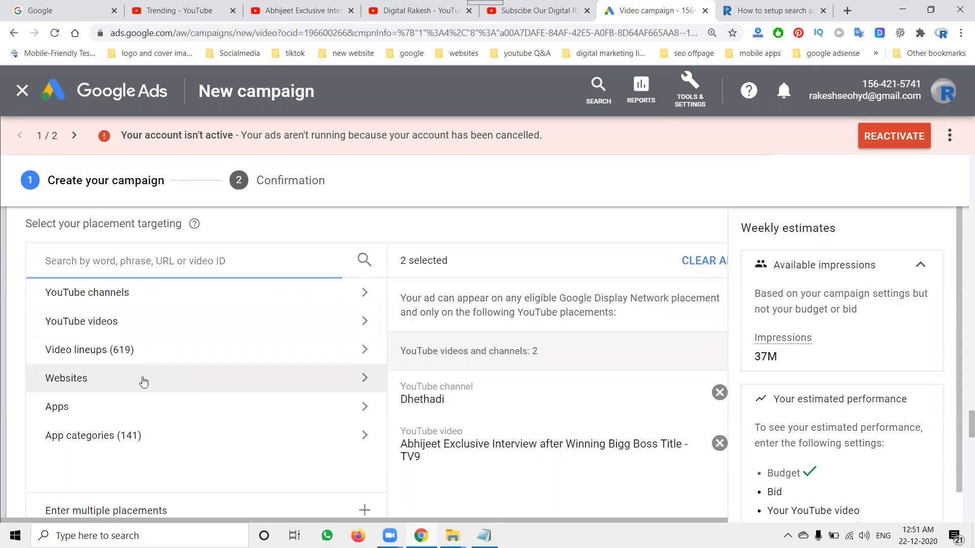
{"action": "left_click", "coordinate": [116, 351]}
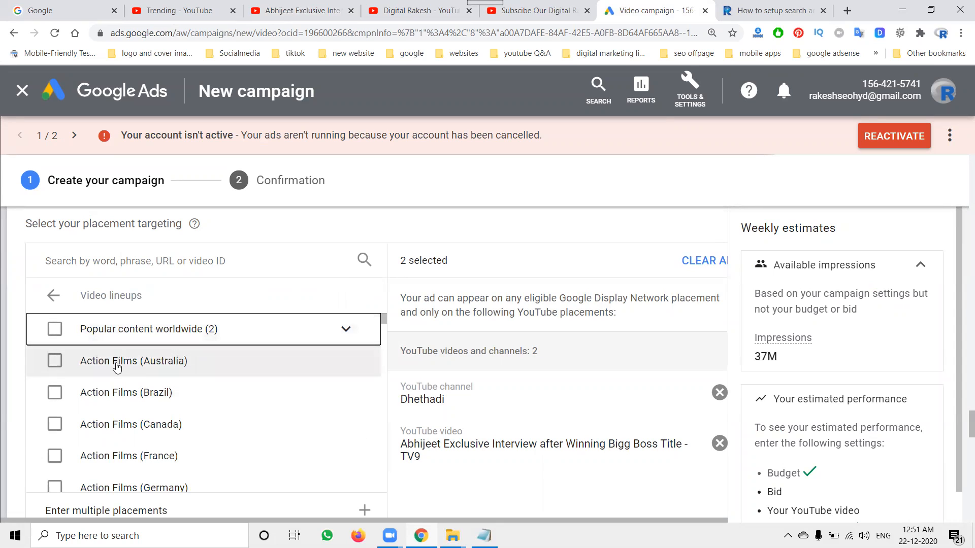
{"action": "scroll", "coordinate": [139, 401], "scroll_direction": "down", "scroll_amount": 1}
{"action": "scroll", "coordinate": [138, 402], "scroll_direction": "down", "scroll_amount": 6}
{"action": "scroll", "coordinate": [135, 399], "scroll_direction": "down", "scroll_amount": 8}
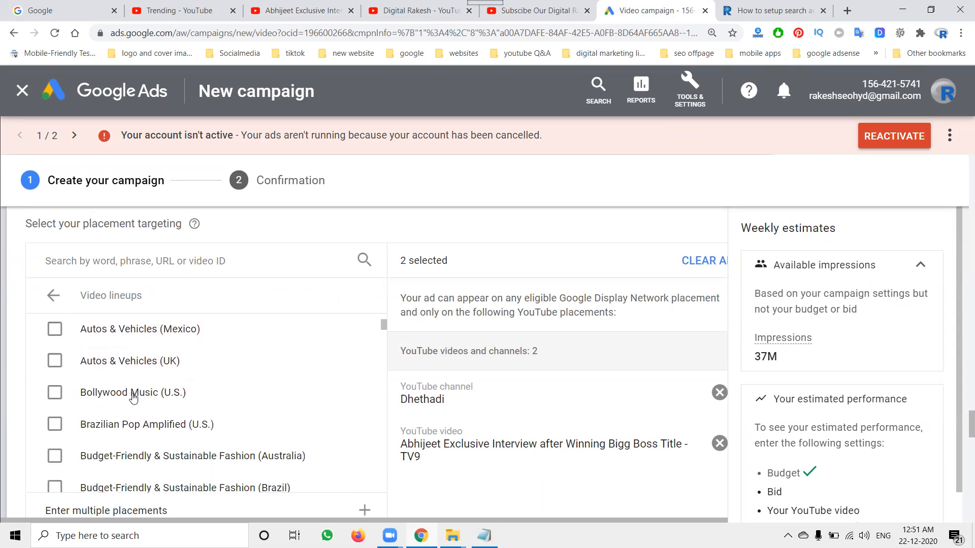
{"action": "scroll", "coordinate": [133, 398], "scroll_direction": "down", "scroll_amount": 3}
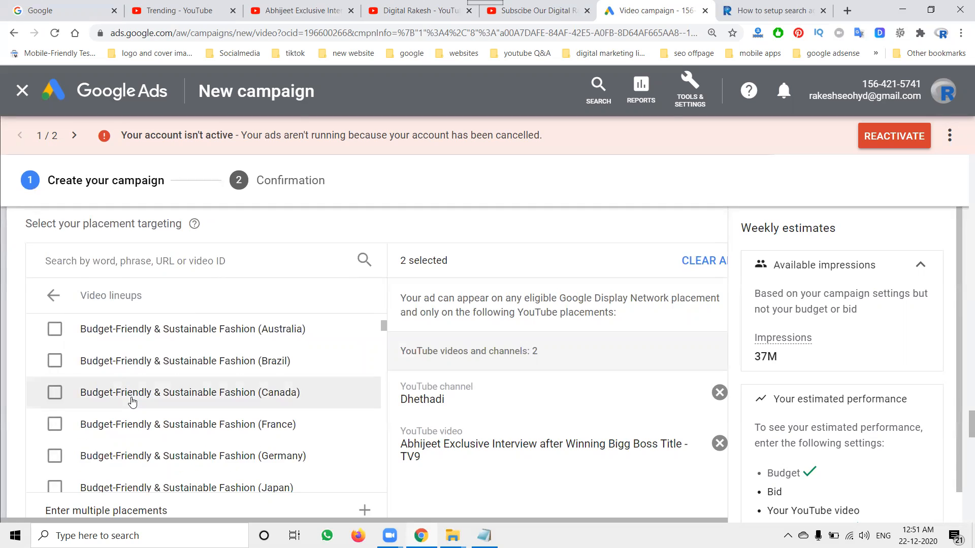
{"action": "left_click", "coordinate": [52, 295]}
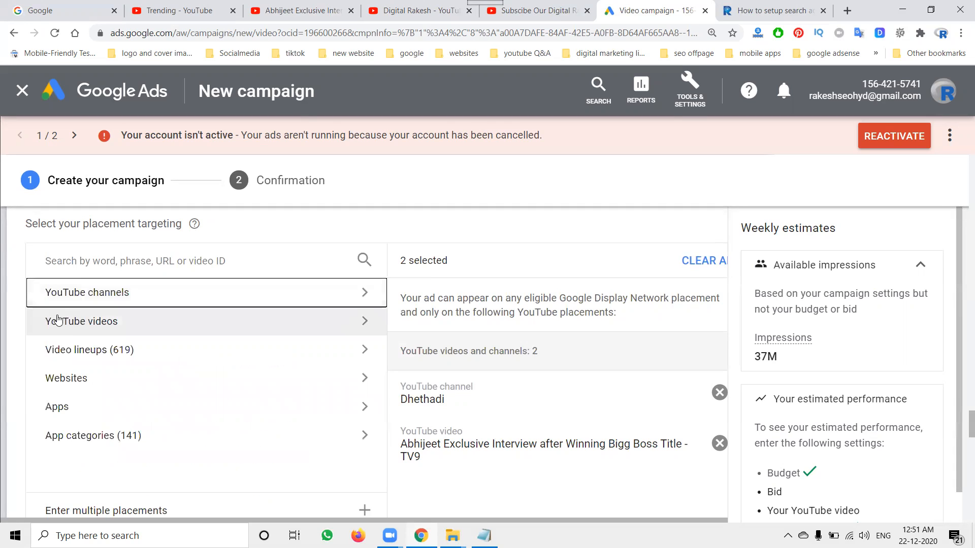
- Search the app placements for "swiggy", look through the suggested apps, and return to the placement categories
{"action": "left_click", "coordinate": [76, 405]}
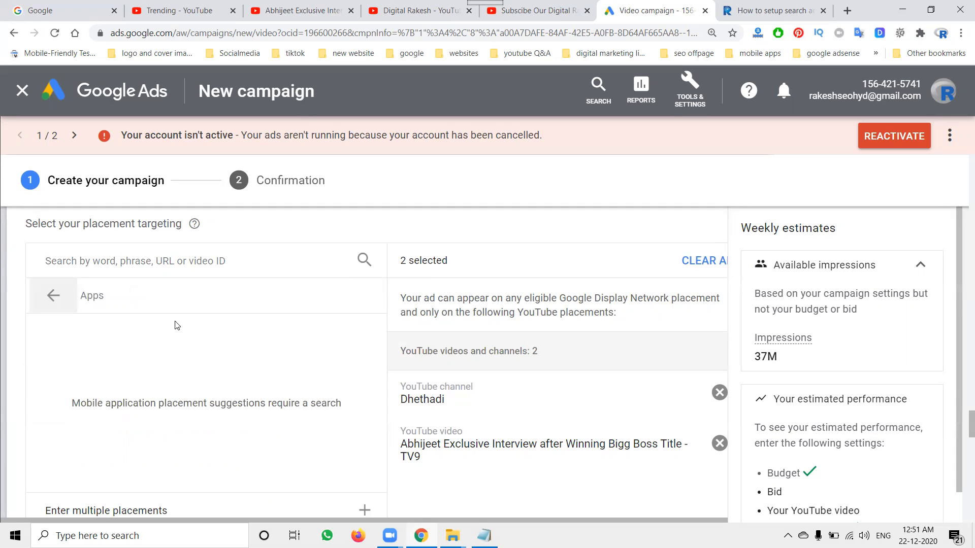
{"action": "left_click", "coordinate": [174, 263]}
{"action": "type", "text": "swiggy"}
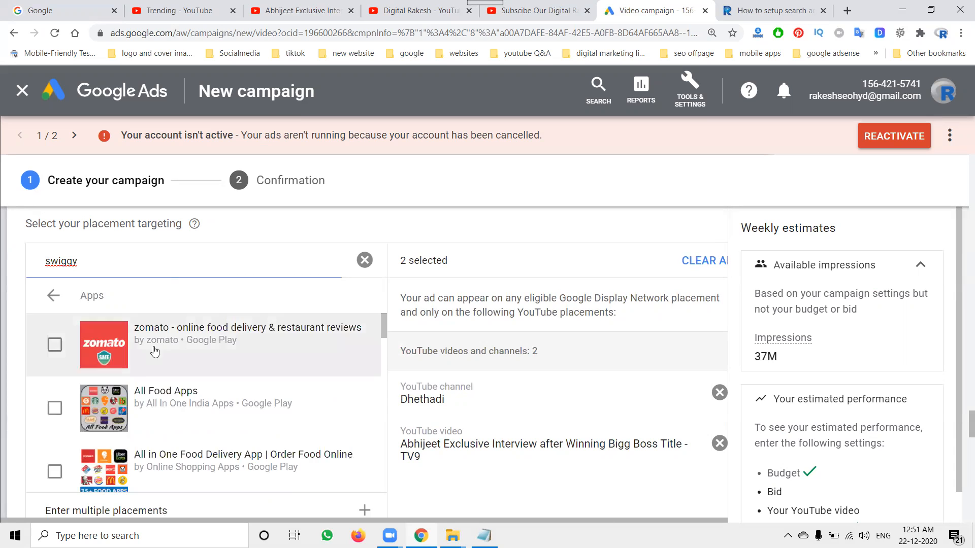
{"action": "scroll", "coordinate": [150, 378], "scroll_direction": "down", "scroll_amount": 3}
{"action": "scroll", "coordinate": [150, 378], "scroll_direction": "down", "scroll_amount": 6}
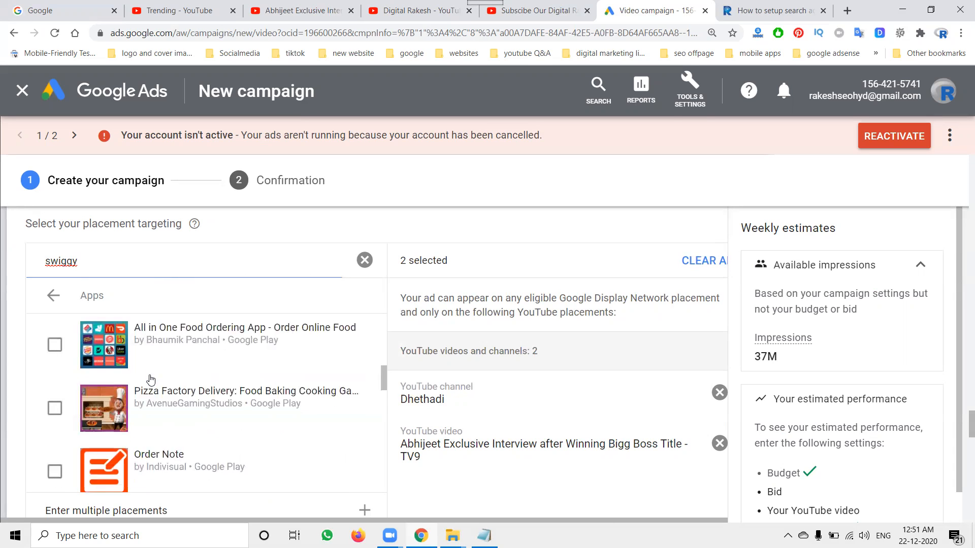
{"action": "scroll", "coordinate": [139, 369], "scroll_direction": "up", "scroll_amount": 1}
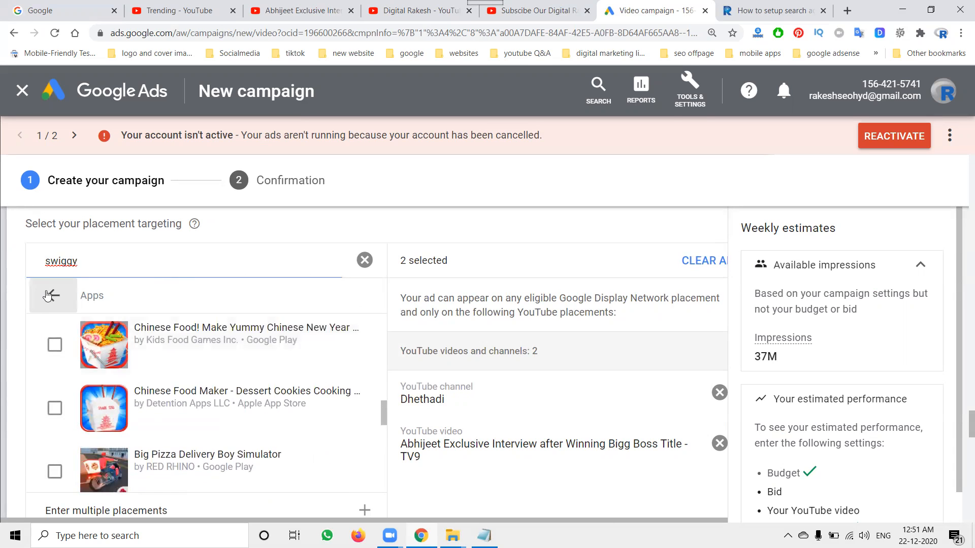
{"action": "left_click", "coordinate": [53, 295]}
- Search the app categories for "food" and expand the Apple App Store group
{"action": "left_click", "coordinate": [106, 447]}
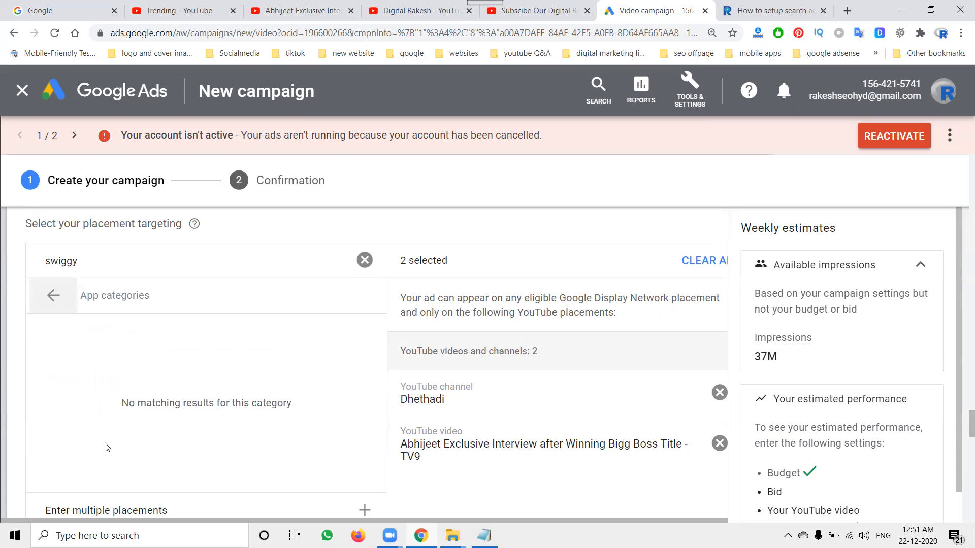
{"action": "double_click", "coordinate": [131, 259]}
{"action": "type", "text": "food"}
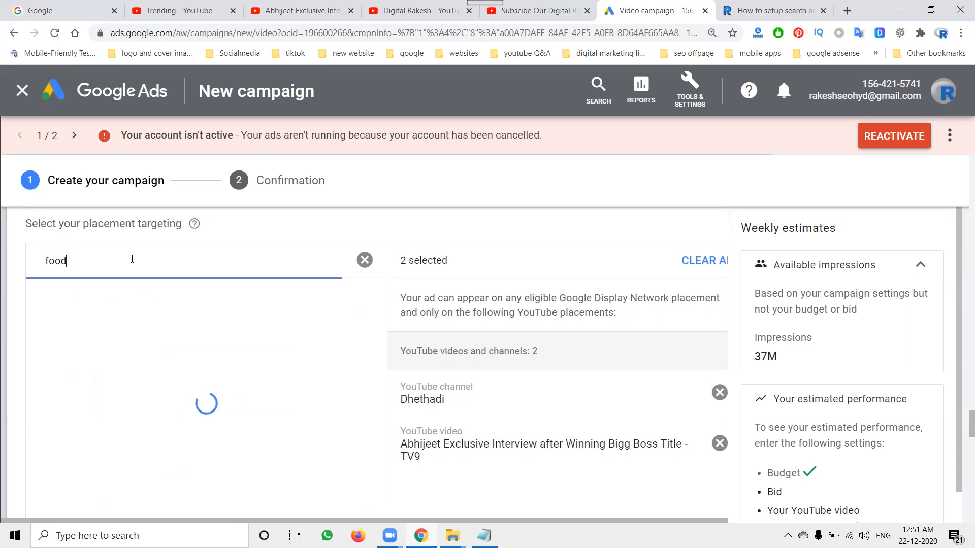
{"action": "left_click", "coordinate": [120, 328]}
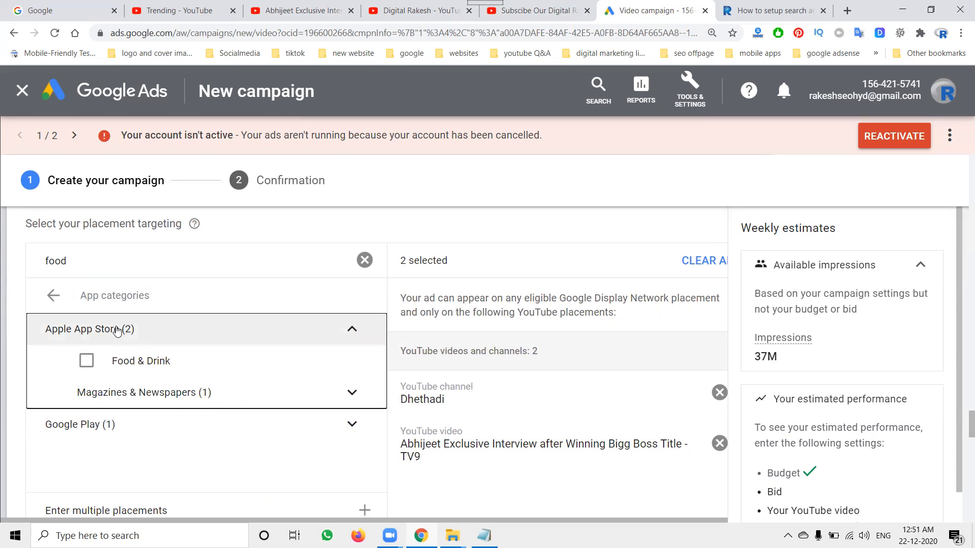
- Clear the "food" placement search and remove the Dhethadi channel and the Bigg Boss interview video from the selected placements
{"action": "left_click", "coordinate": [51, 295]}
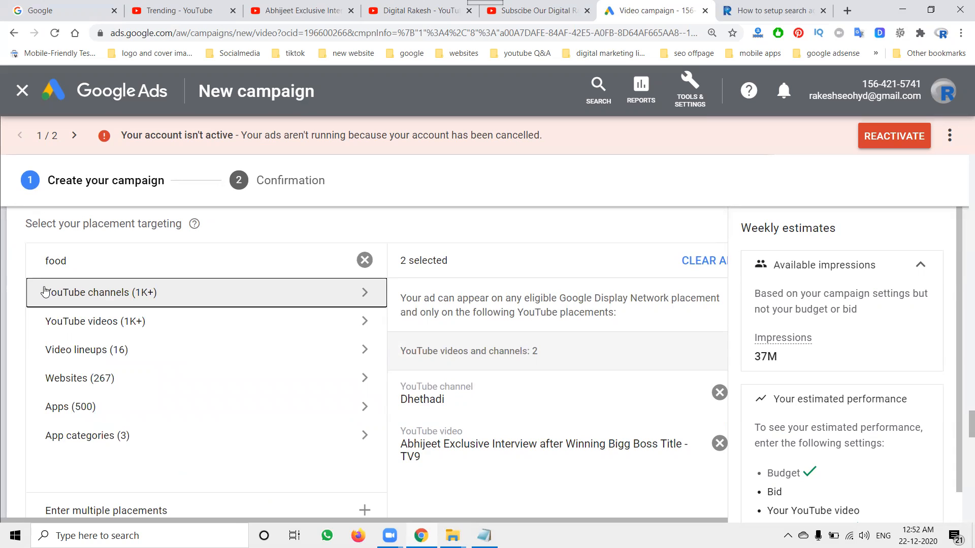
{"action": "left_click", "coordinate": [364, 259]}
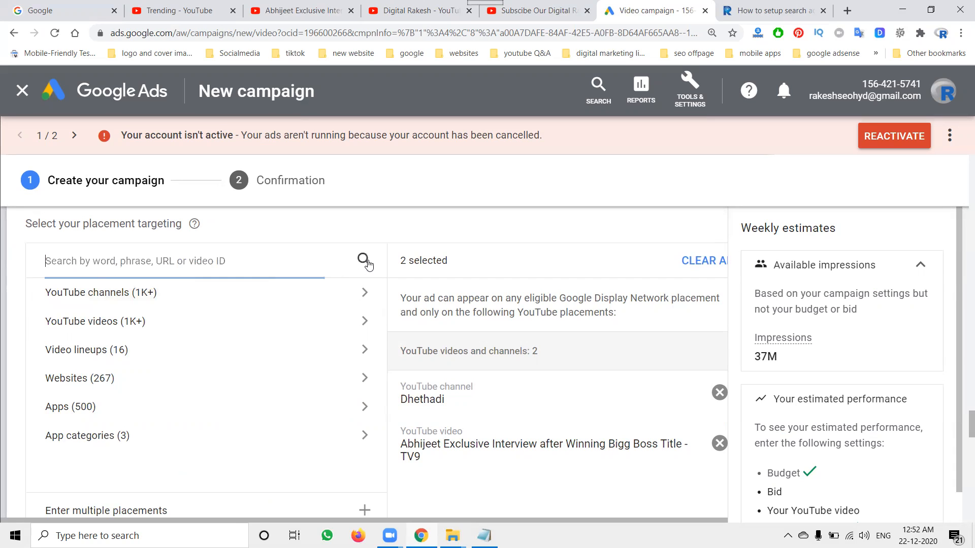
{"action": "left_click", "coordinate": [720, 393]}
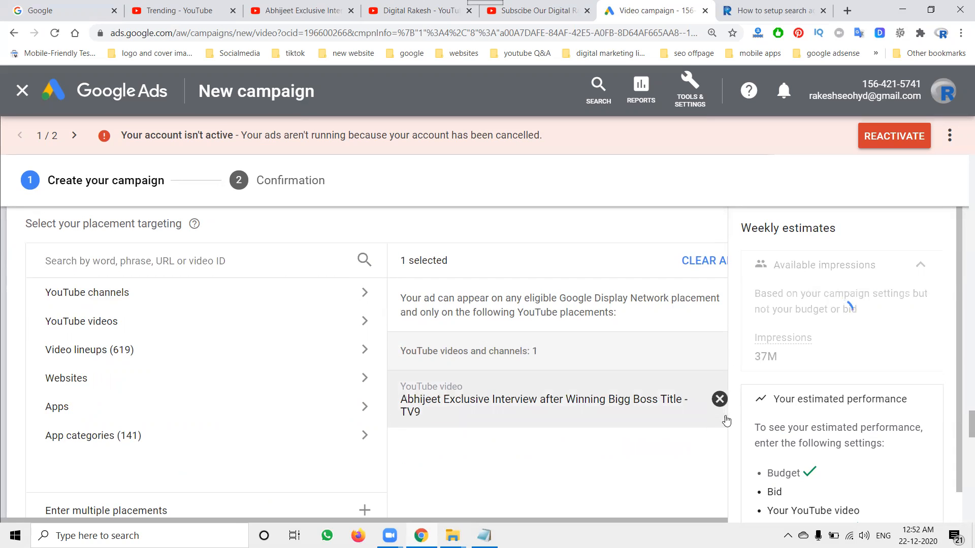
{"action": "left_click", "coordinate": [719, 404]}
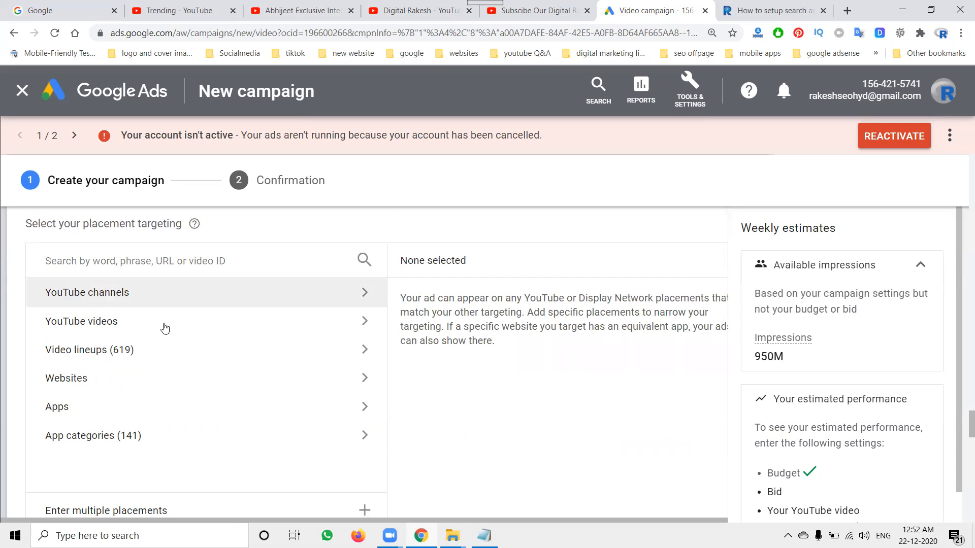
{"action": "scroll", "coordinate": [173, 337], "scroll_direction": "up", "scroll_amount": 2}
{"action": "scroll", "coordinate": [196, 322], "scroll_direction": "down", "scroll_amount": 4}
{"action": "scroll", "coordinate": [203, 328], "scroll_direction": "up", "scroll_amount": 2}
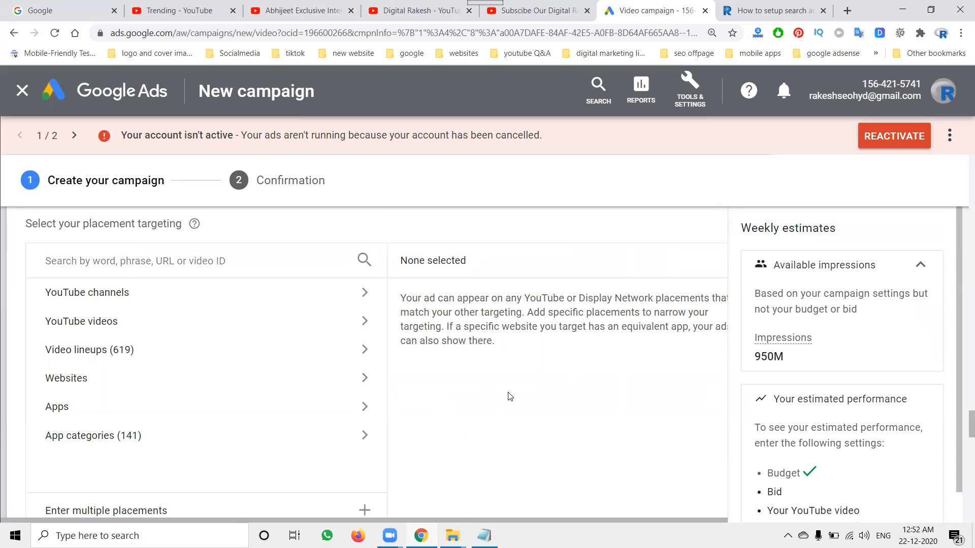
- Set the target CPM bid in the bidding section to ₹10.00
{"action": "scroll", "coordinate": [509, 396], "scroll_direction": "down", "scroll_amount": 4}
{"action": "scroll", "coordinate": [562, 394], "scroll_direction": "down", "scroll_amount": 2}
{"action": "left_click", "coordinate": [223, 374]}
{"action": "type", "text": "10.00"}
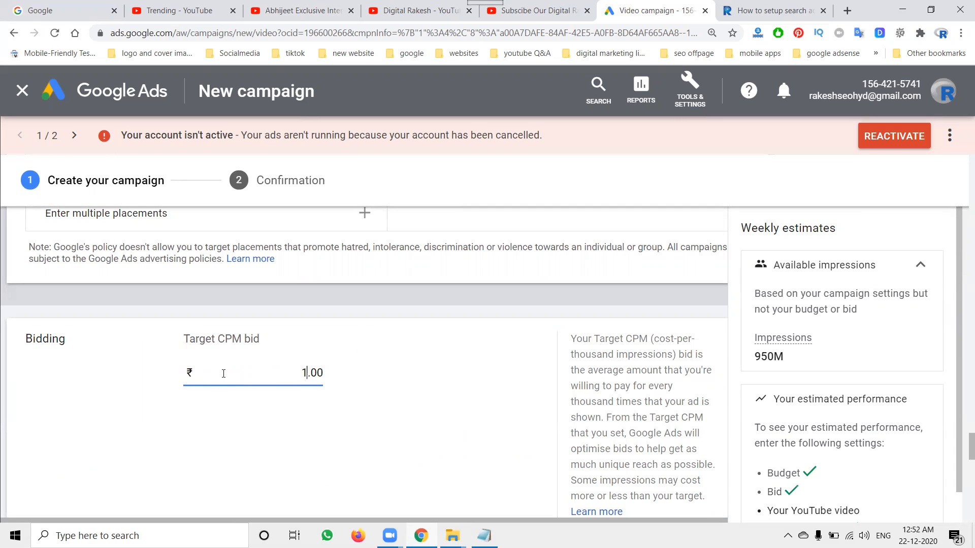
{"action": "left_click", "coordinate": [357, 366]}
- Copy the URL of the "Subscibe Our Digital Rakesh Youtube Channel" video from YouTube and set it as the ad's video
{"action": "scroll", "coordinate": [317, 372], "scroll_direction": "down", "scroll_amount": 5}
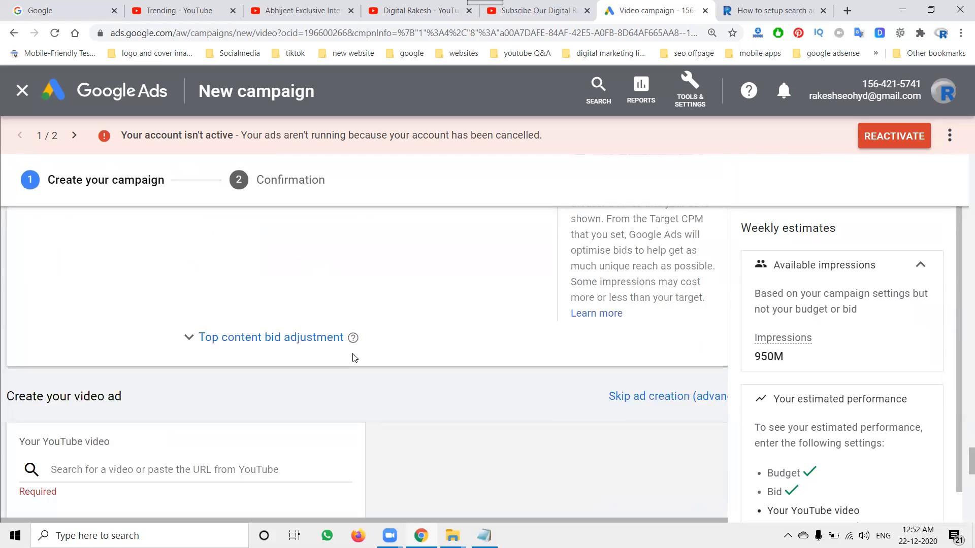
{"action": "left_click", "coordinate": [400, 11]}
{"action": "left_click", "coordinate": [516, 11]}
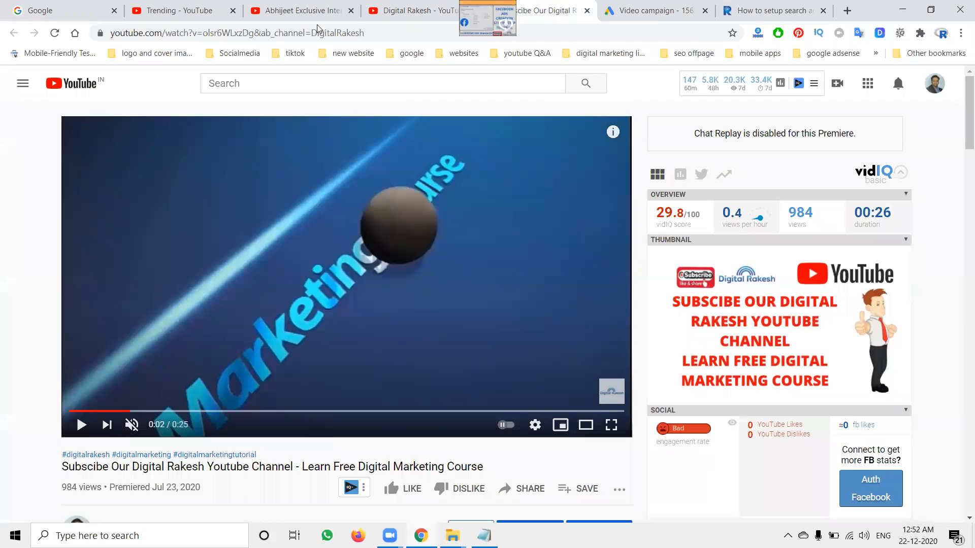
{"action": "left_click", "coordinate": [265, 36]}
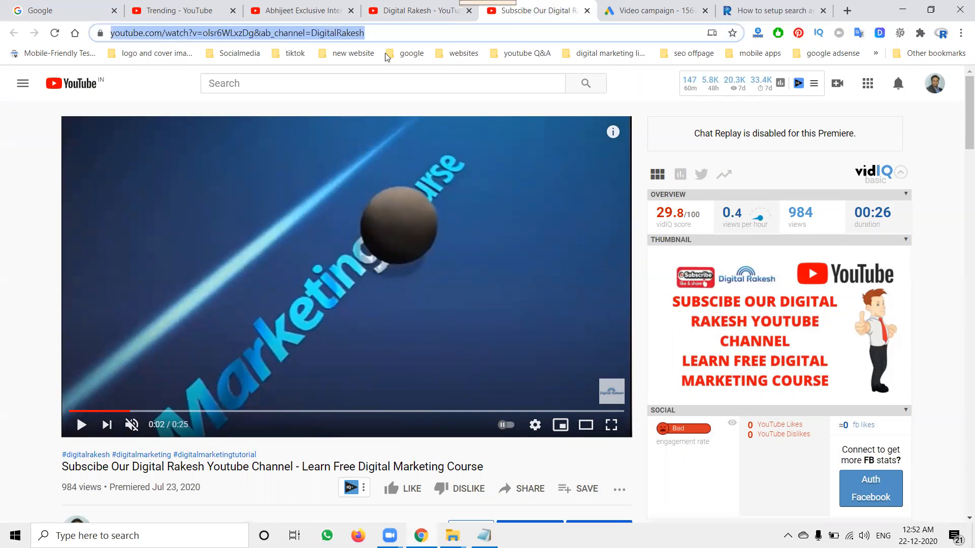
{"action": "left_click", "coordinate": [647, 10]}
{"action": "left_click", "coordinate": [231, 371]}
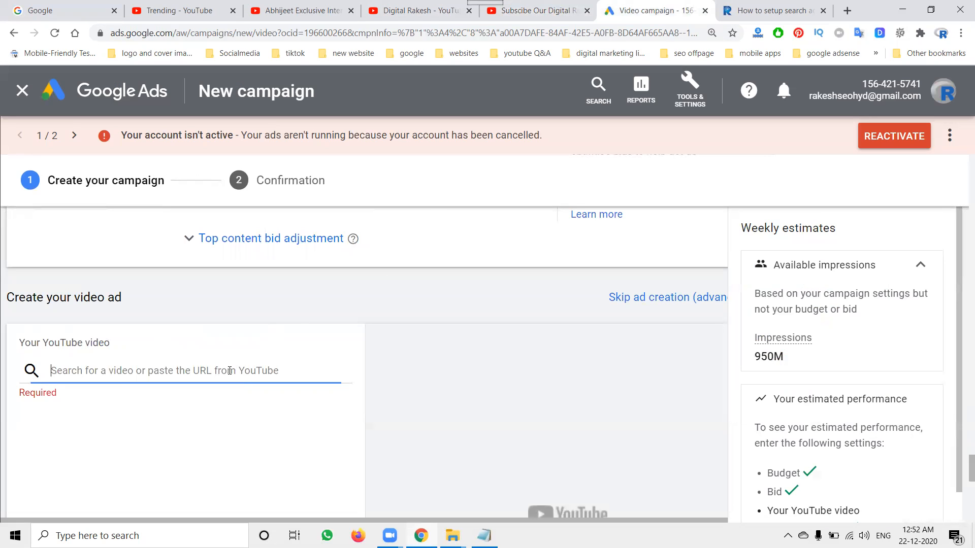
{"action": "key", "text": "ctrl+v"}
{"action": "scroll", "coordinate": [60, 374], "scroll_direction": "down", "scroll_amount": 6}
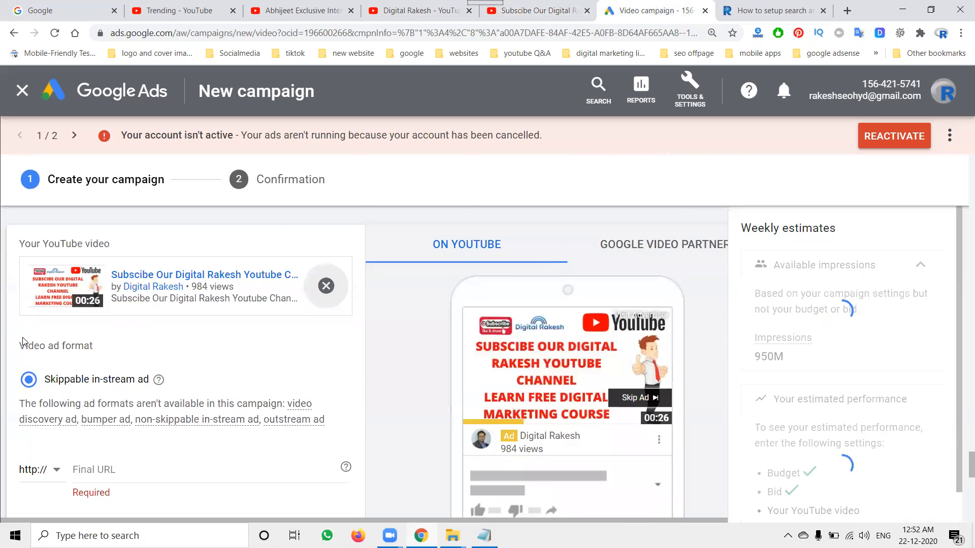
{"action": "scroll", "coordinate": [99, 362], "scroll_direction": "up", "scroll_amount": 4}
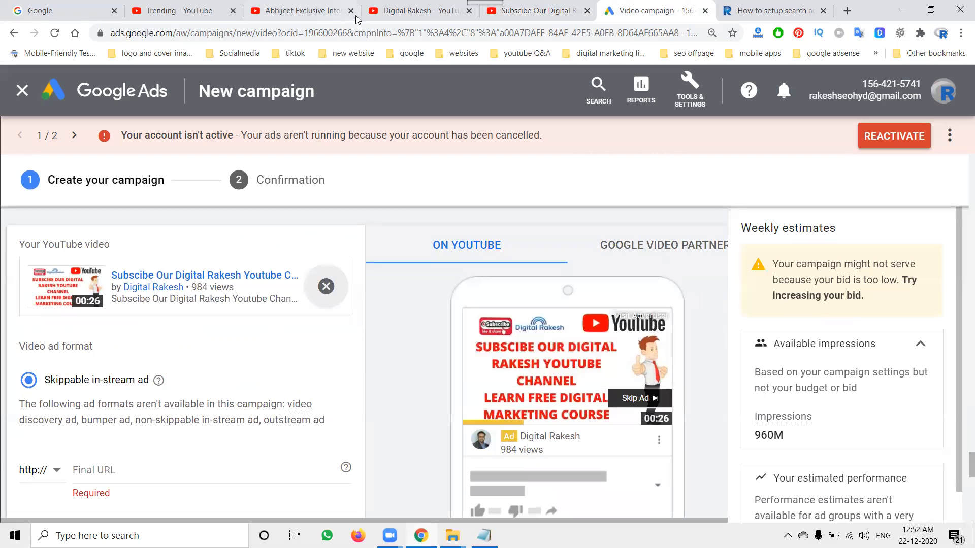
{"action": "left_click", "coordinate": [378, 11]}
{"action": "left_click", "coordinate": [295, 33]}
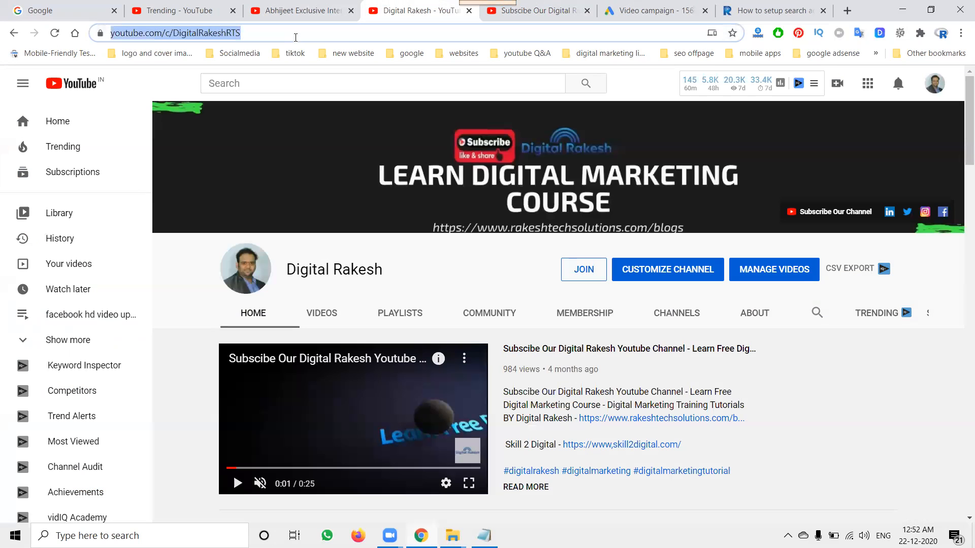
{"action": "left_click", "coordinate": [655, 11]}
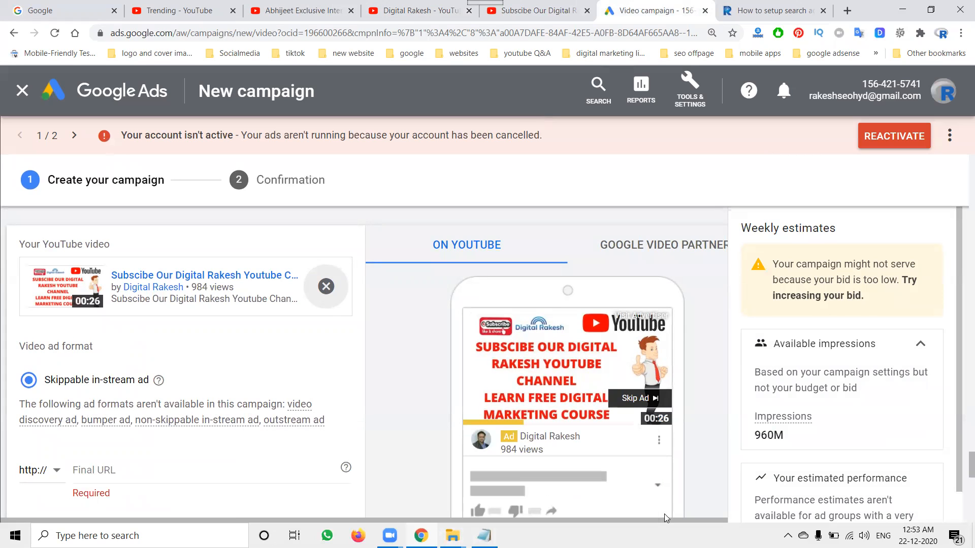
{"action": "key", "text": "alt+Tab"}
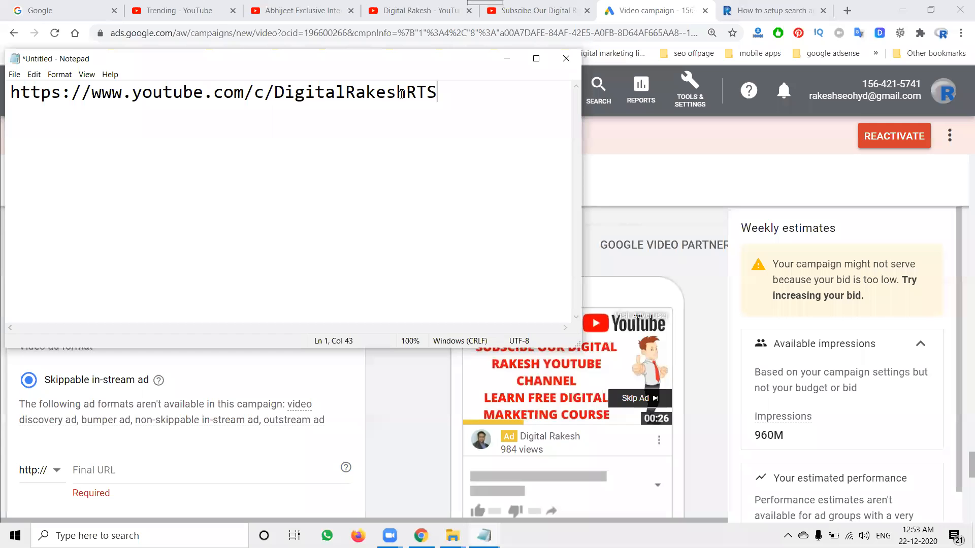
{"action": "key", "text": "ctrl+a"}
{"action": "key", "text": "ctrl+v"}
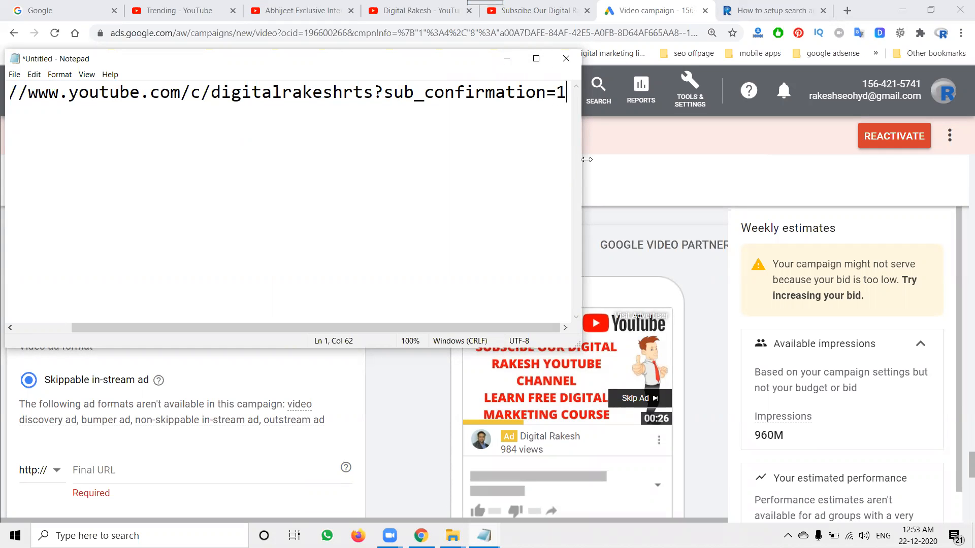
{"action": "left_click_drag", "start_coordinate": [586, 159], "coordinate": [739, 159]}
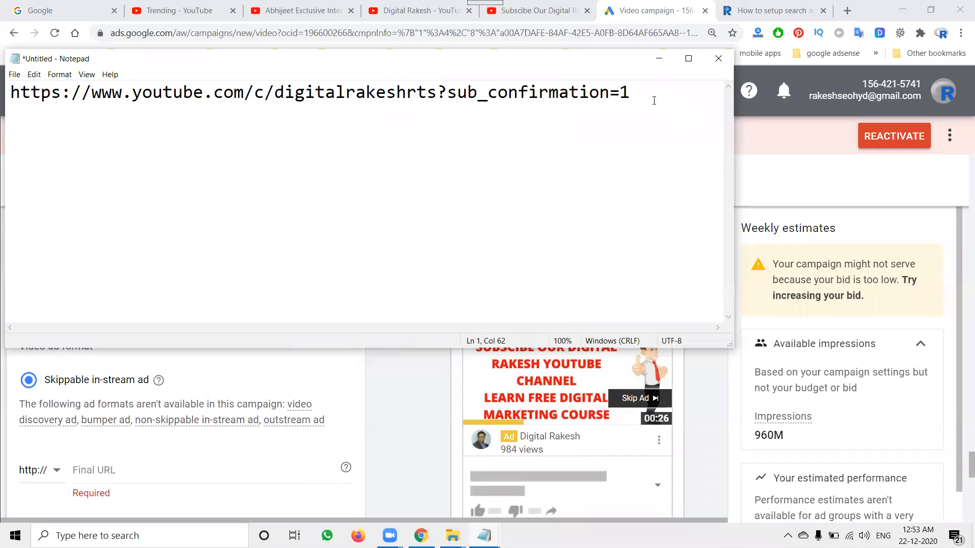
{"action": "left_click_drag", "start_coordinate": [646, 93], "coordinate": [2, 93]}
{"action": "key", "text": "ctrl+c"}
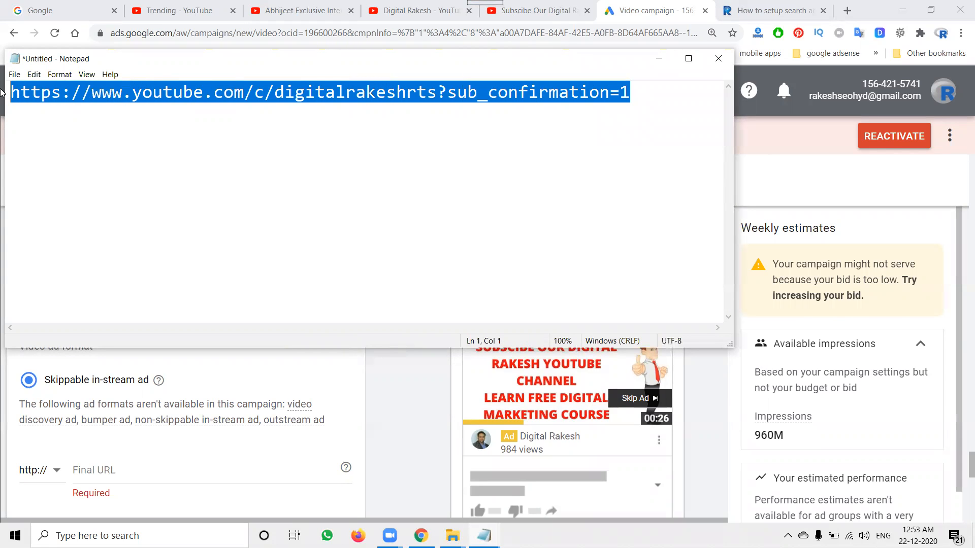
- Test the copied channel subscription link in a new browser tab and close that tab
{"action": "left_click", "coordinate": [847, 11]}
{"action": "key", "text": "ctrl+v"}
{"action": "key", "text": "Return"}
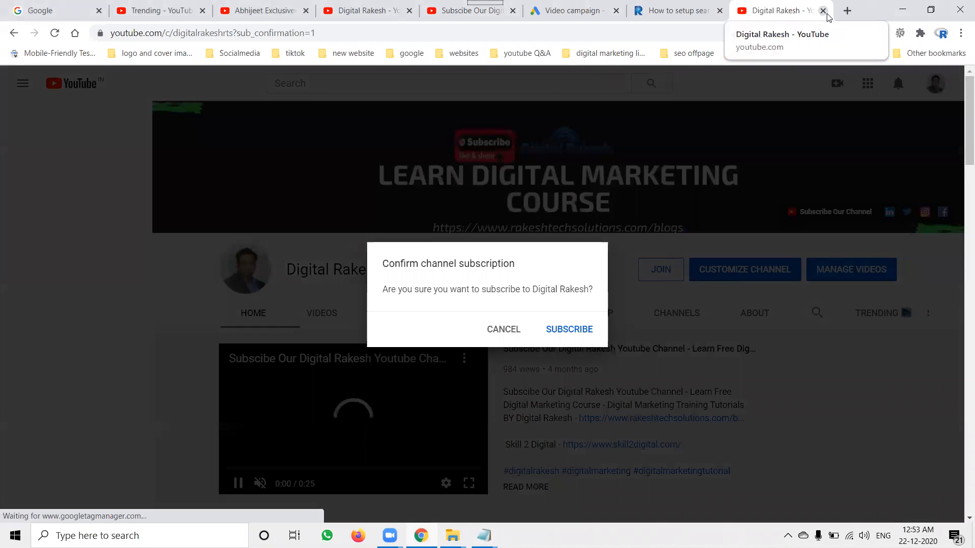
{"action": "left_click", "coordinate": [824, 11]}
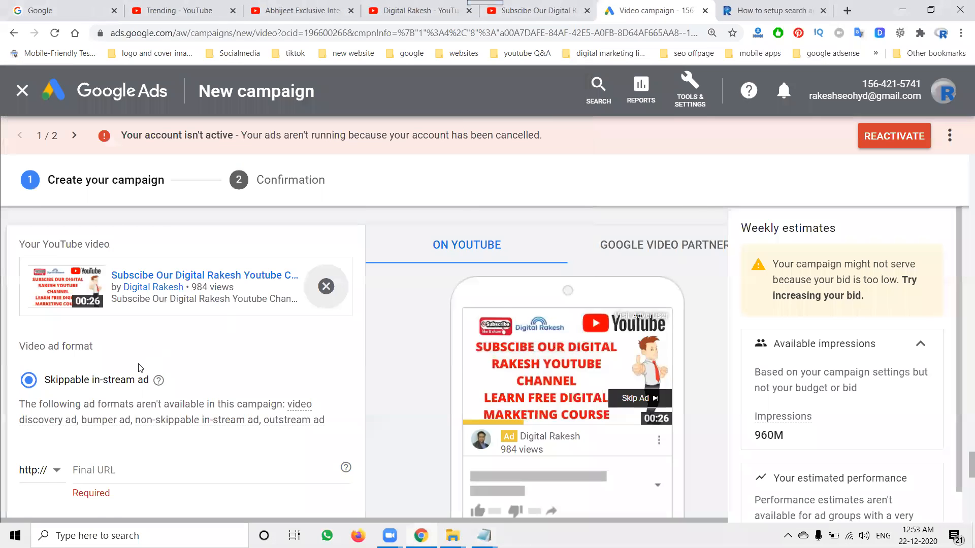
{"action": "scroll", "coordinate": [141, 368], "scroll_direction": "down", "scroll_amount": 4}
{"action": "left_click", "coordinate": [179, 278]}
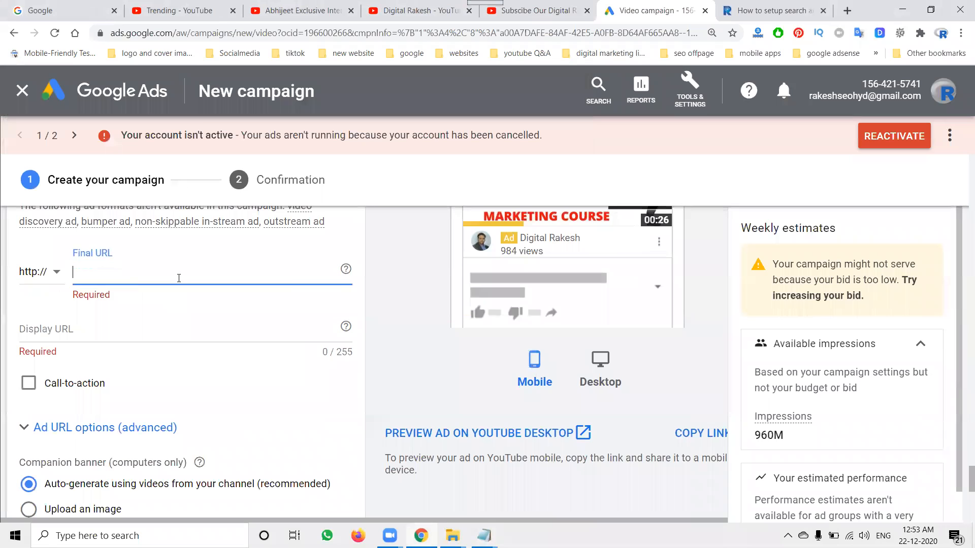
{"action": "type", "text": "www.youtube.com/c/digitalrakeshrts?sub_confirmation=1"}
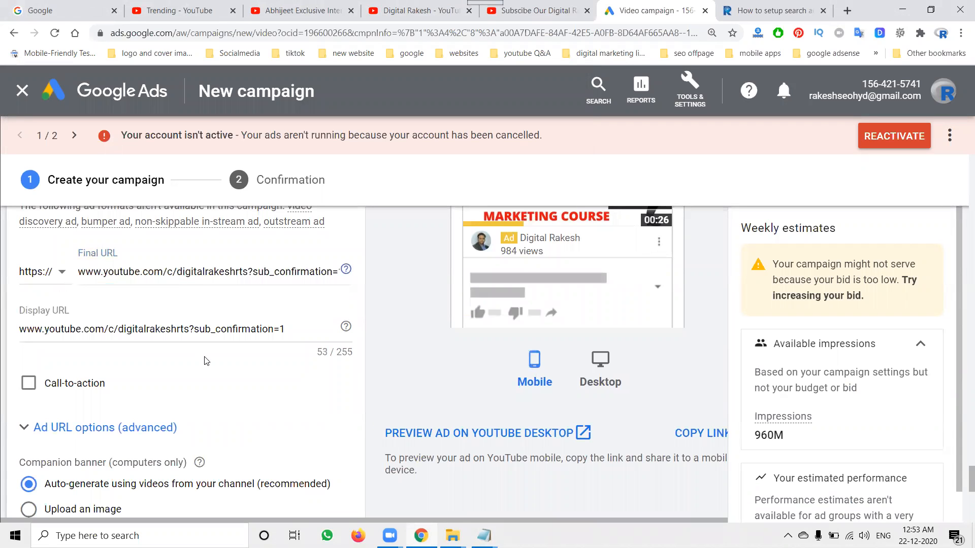
- Enable the ad's call-to-action to view its fields, and disable it again
{"action": "scroll", "coordinate": [206, 361], "scroll_direction": "down", "scroll_amount": 2}
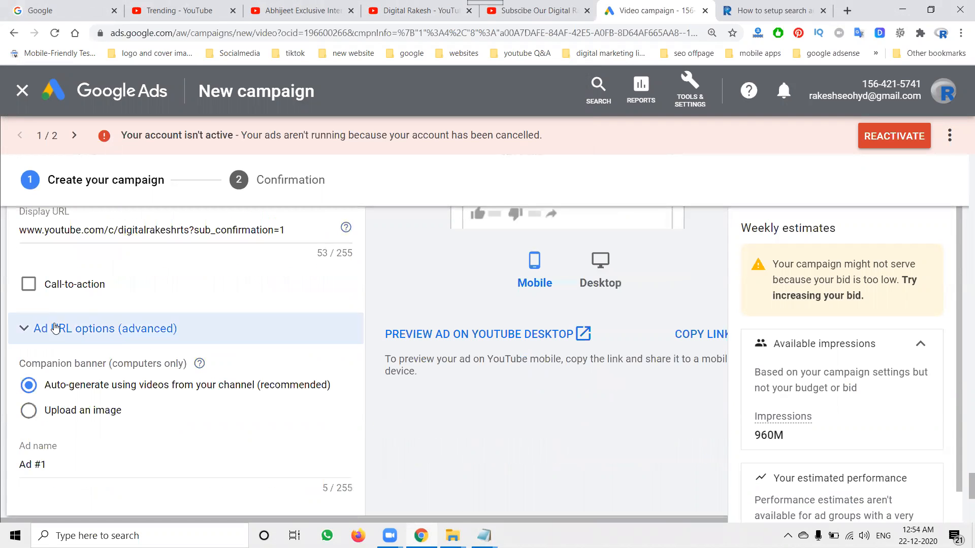
{"action": "left_click", "coordinate": [48, 286]}
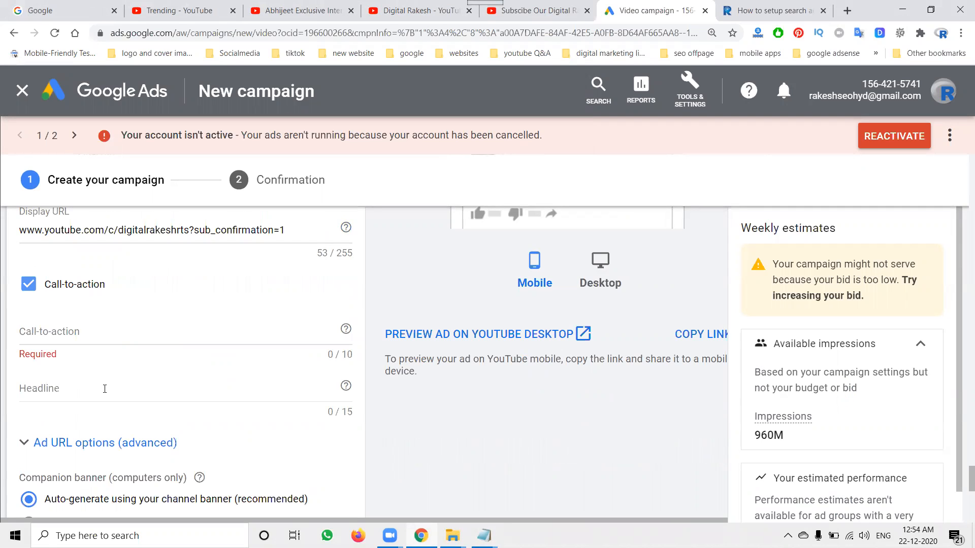
{"action": "left_click", "coordinate": [29, 285]}
- Preview the ad on YouTube for desktop, and on Google video partners for both mobile and desktop
{"action": "scroll", "coordinate": [663, 429], "scroll_direction": "up", "scroll_amount": 5}
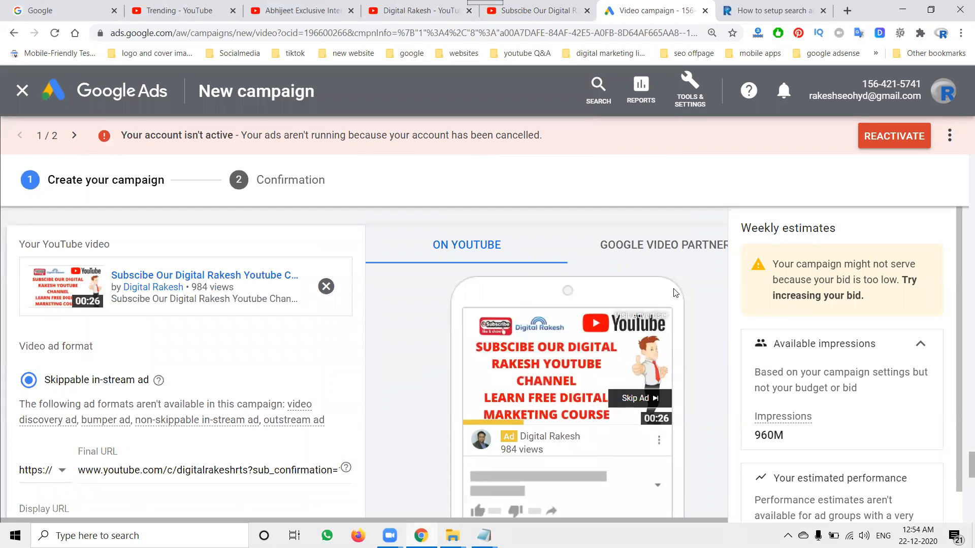
{"action": "scroll", "coordinate": [690, 337], "scroll_direction": "down", "scroll_amount": 2}
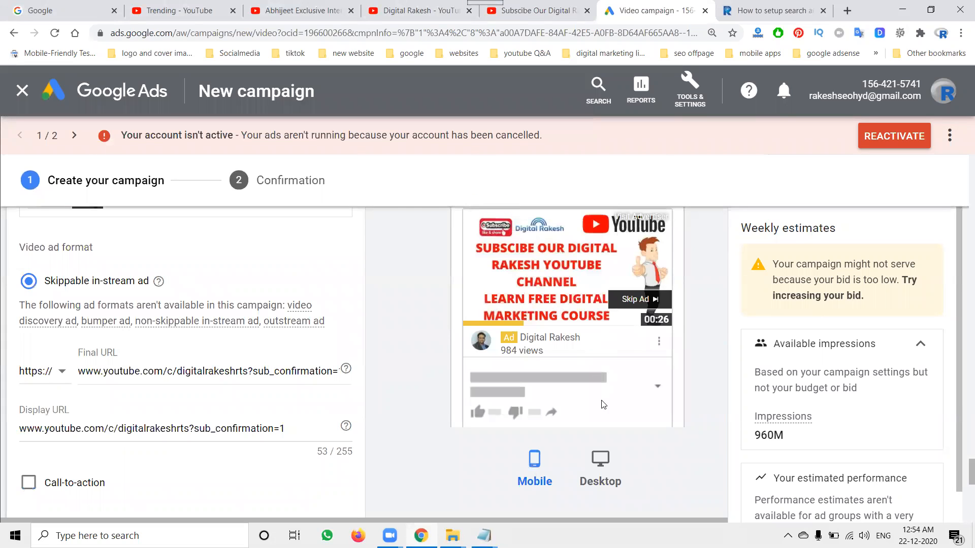
{"action": "left_click", "coordinate": [601, 460]}
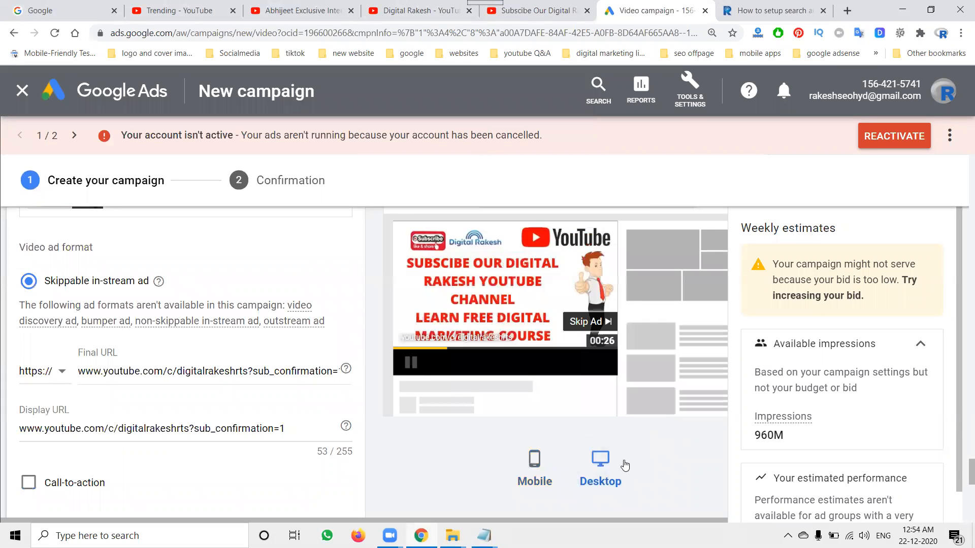
{"action": "scroll", "coordinate": [647, 460], "scroll_direction": "up", "scroll_amount": 4}
{"action": "left_click", "coordinate": [654, 349]}
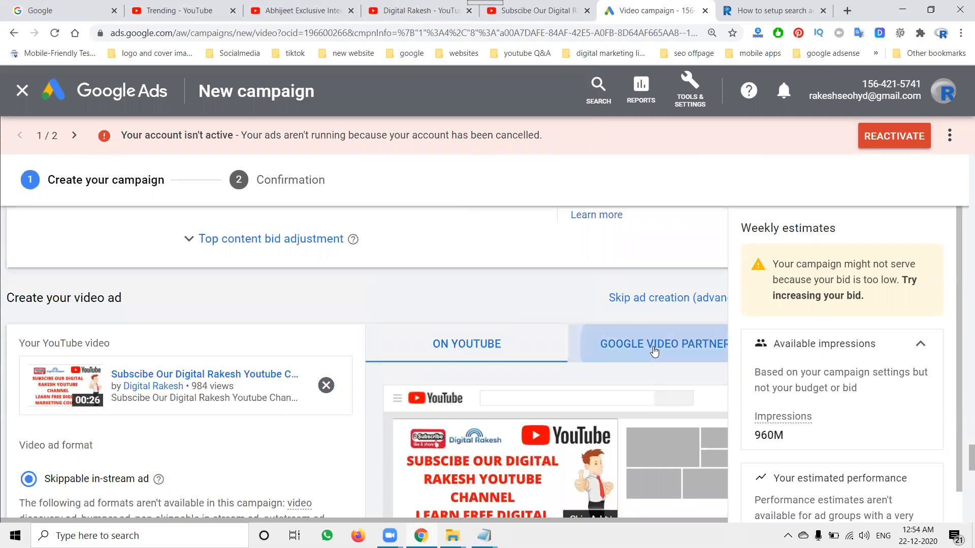
{"action": "scroll", "coordinate": [567, 458], "scroll_direction": "down", "scroll_amount": 4}
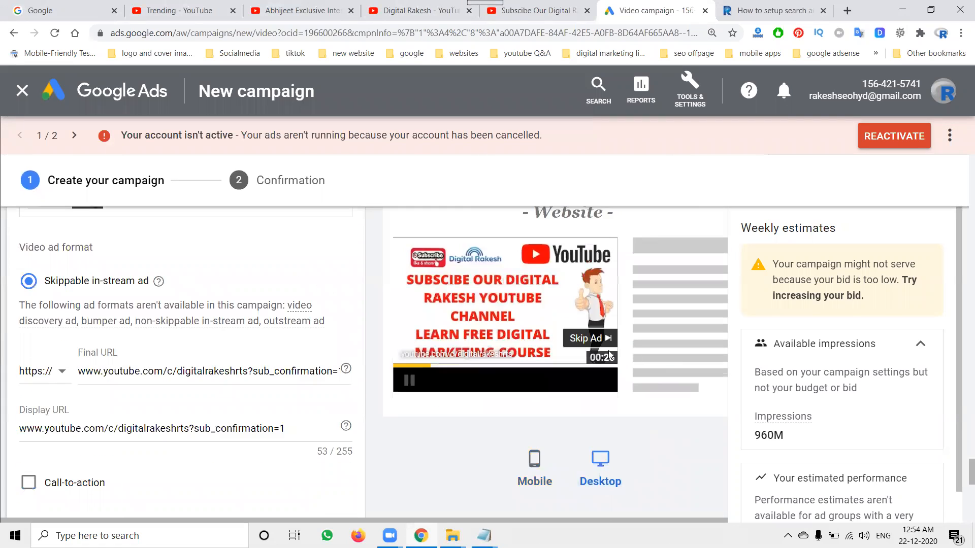
{"action": "left_click", "coordinate": [536, 463]}
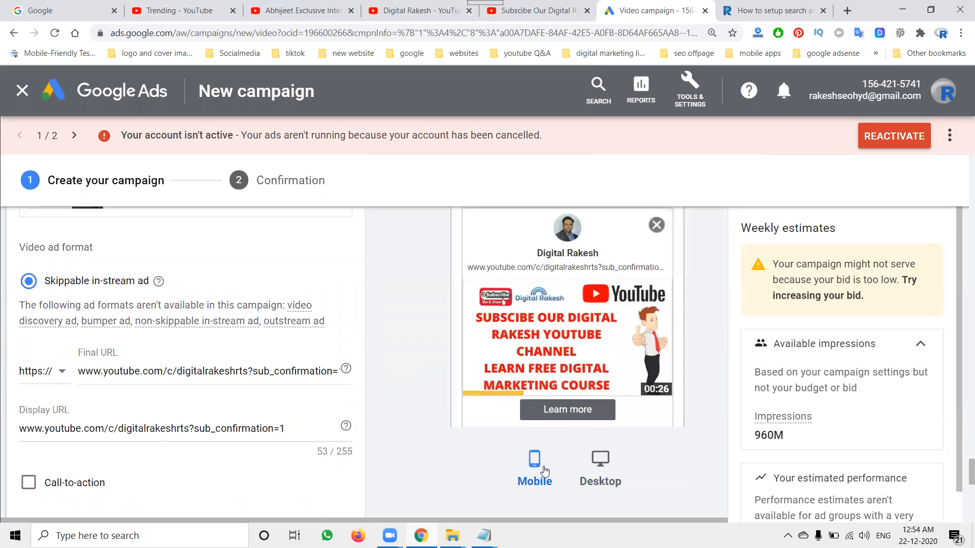
{"action": "left_click", "coordinate": [597, 474]}
- Try target CPM bids of ₹25.00 and ₹50.00, and set the bid to ₹45.00
{"action": "scroll", "coordinate": [174, 385], "scroll_direction": "down", "scroll_amount": 4}
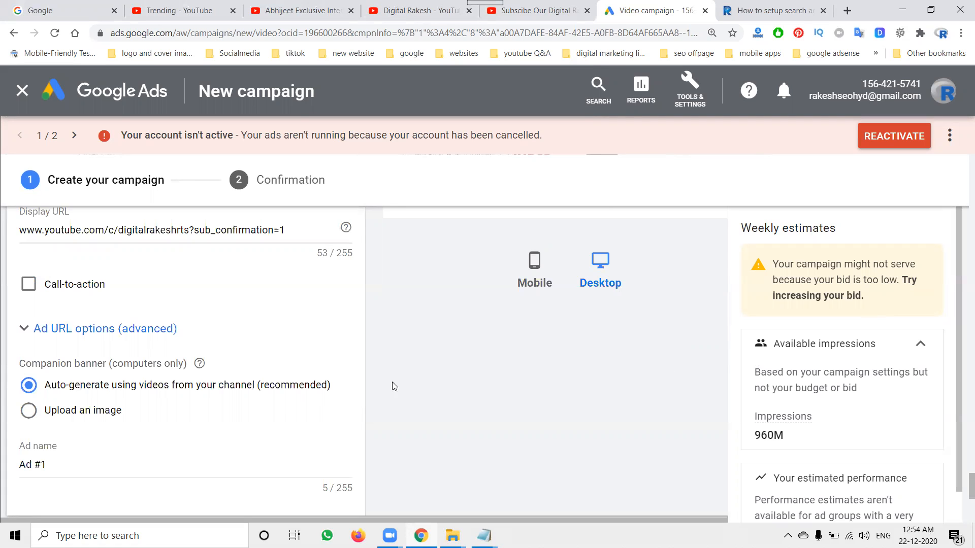
{"action": "scroll", "coordinate": [354, 382], "scroll_direction": "down", "scroll_amount": 10}
{"action": "scroll", "coordinate": [355, 385], "scroll_direction": "down", "scroll_amount": 4}
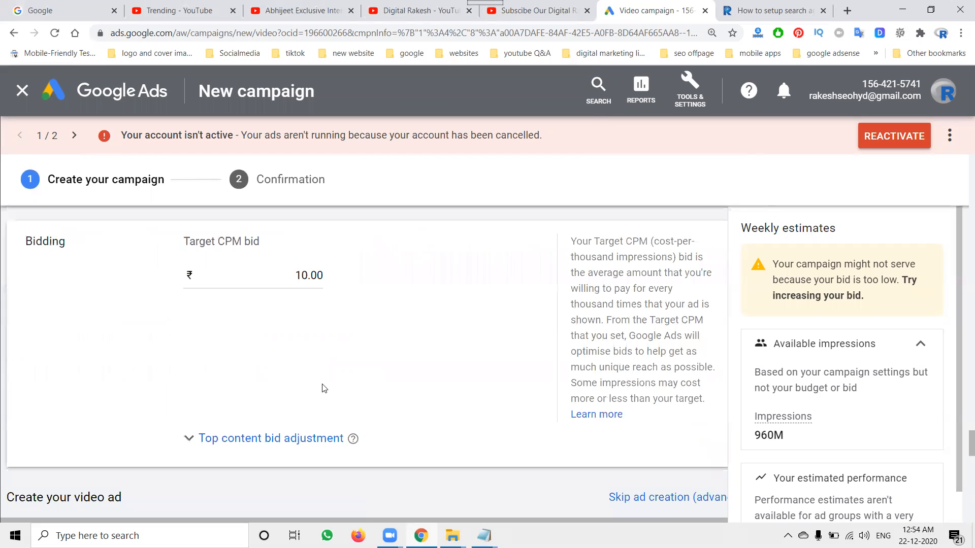
{"action": "left_click", "coordinate": [310, 277]}
{"action": "type", "text": "25.00"}
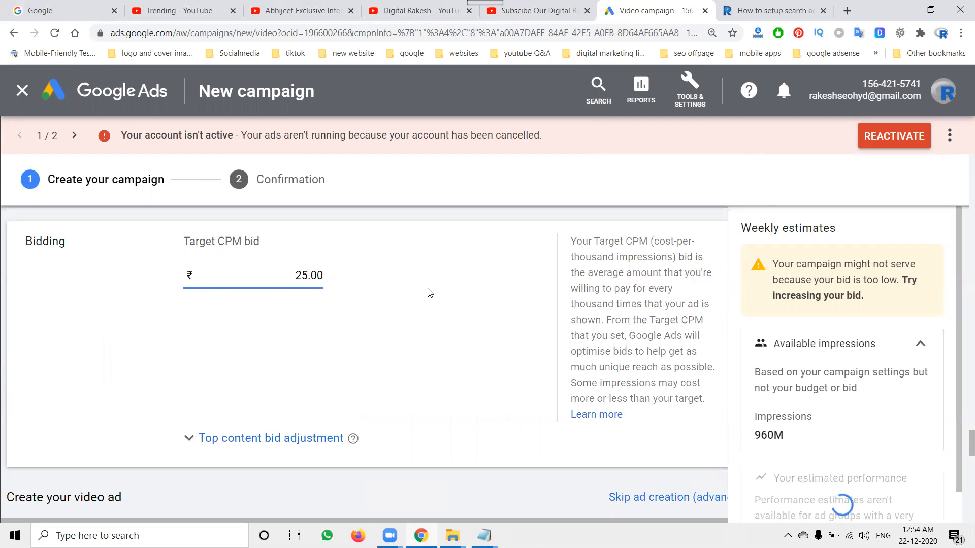
{"action": "left_click", "coordinate": [307, 276]}
{"action": "type", "text": "50.00"}
{"action": "left_click", "coordinate": [416, 291]}
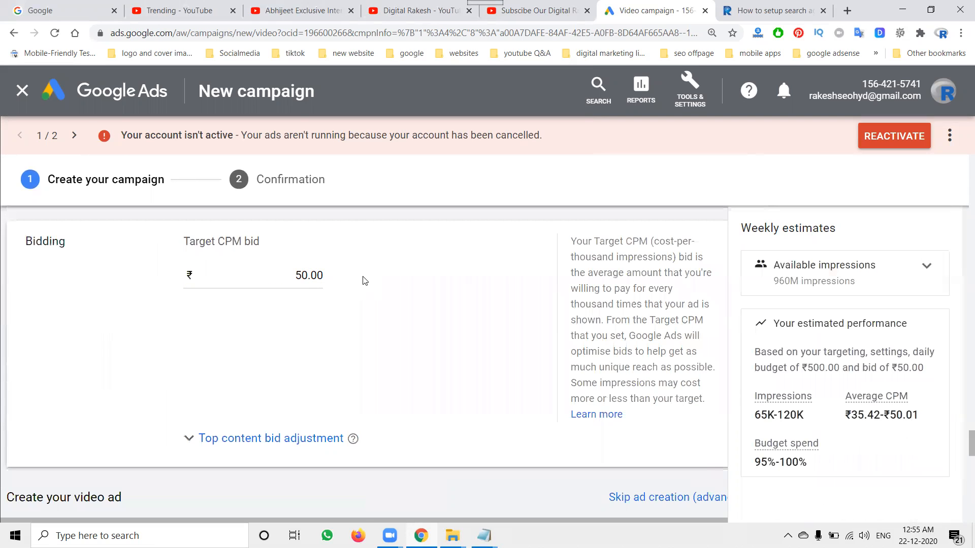
{"action": "left_click", "coordinate": [316, 275]}
{"action": "type", "text": "45.00"}
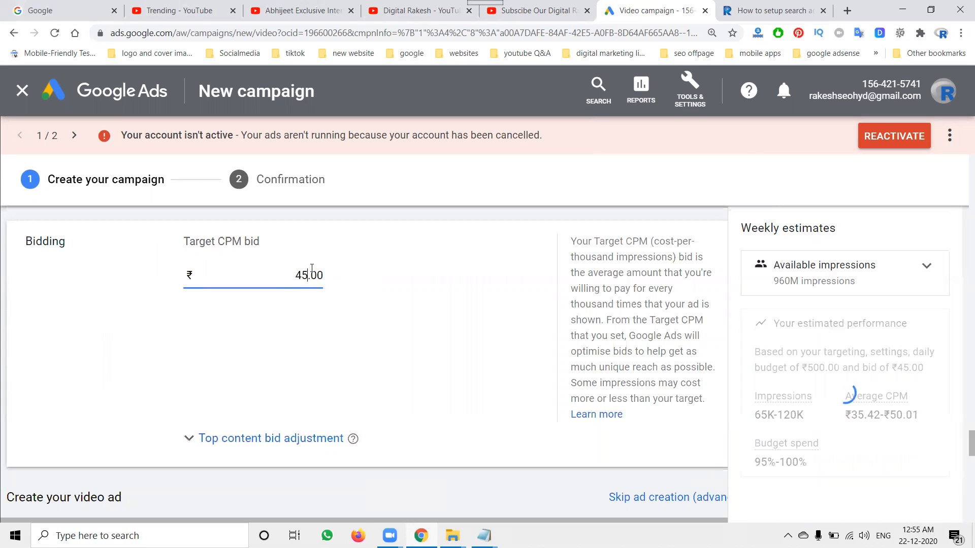
- Set the target CPM bid to ₹50.00
{"action": "left_click", "coordinate": [408, 299]}
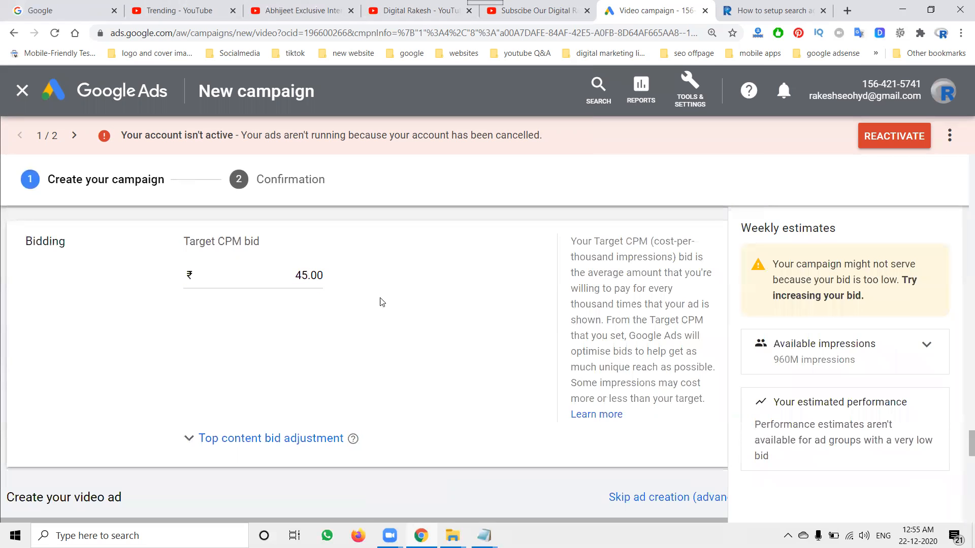
{"action": "left_click", "coordinate": [311, 276]}
{"action": "type", "text": "50.00"}
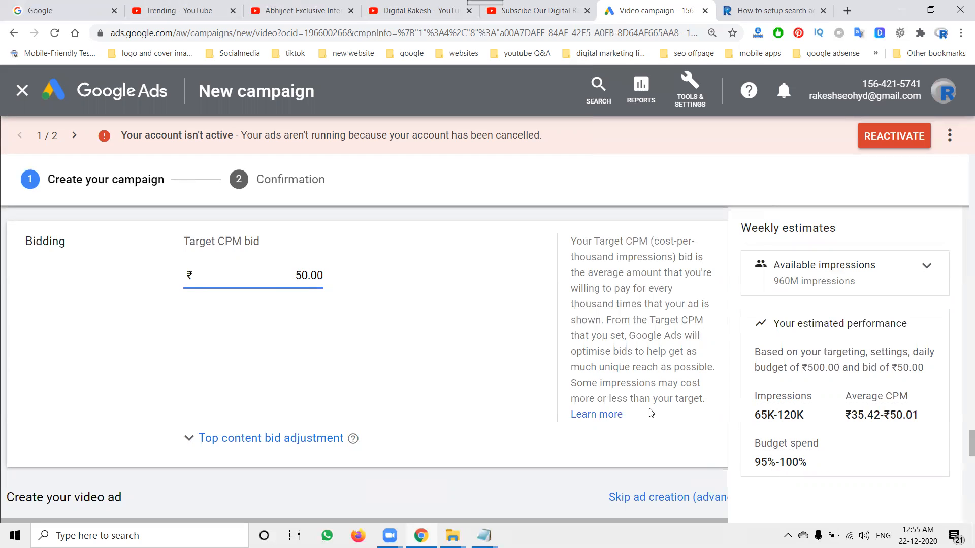
- Name the video ad "Digital Rakesh"
{"action": "scroll", "coordinate": [364, 327], "scroll_direction": "down", "scroll_amount": 5}
{"action": "scroll", "coordinate": [363, 328], "scroll_direction": "down", "scroll_amount": 5}
{"action": "scroll", "coordinate": [364, 331], "scroll_direction": "down", "scroll_amount": 2}
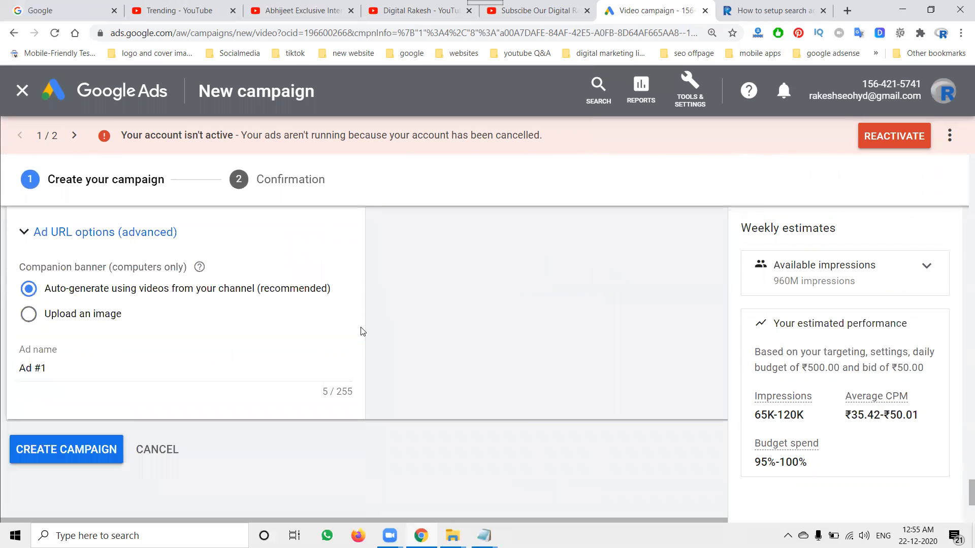
{"action": "left_click", "coordinate": [128, 366]}
{"action": "key", "text": "ctrl+a"}
{"action": "type", "text": "Digital Rakesh"}
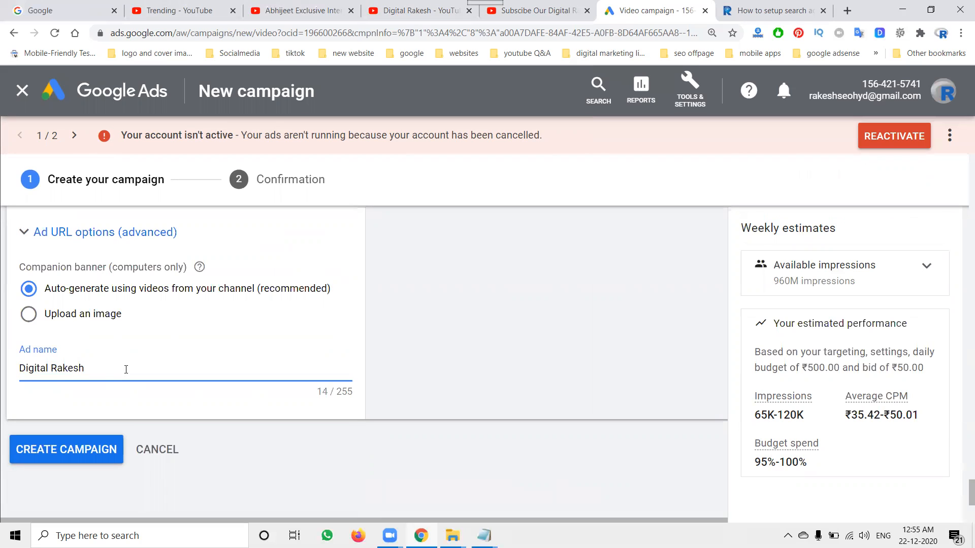
- Review the campaign's topic and bidding settings, then create the campaign and continue to it
{"action": "scroll", "coordinate": [250, 391], "scroll_direction": "up", "scroll_amount": 8}
{"action": "scroll", "coordinate": [250, 391], "scroll_direction": "up", "scroll_amount": 4}
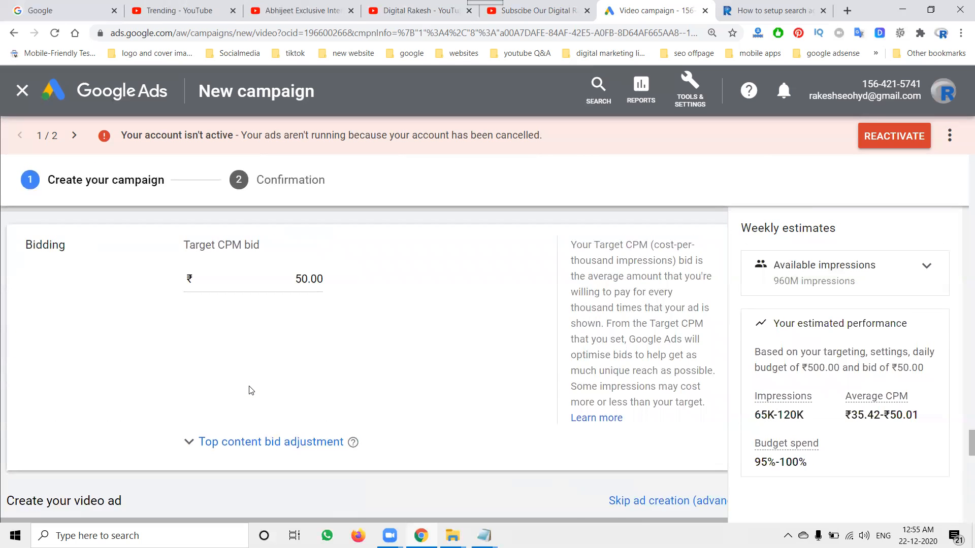
{"action": "scroll", "coordinate": [250, 391], "scroll_direction": "up", "scroll_amount": 10}
{"action": "scroll", "coordinate": [250, 391], "scroll_direction": "down", "scroll_amount": 3}
{"action": "left_click", "coordinate": [249, 385]}
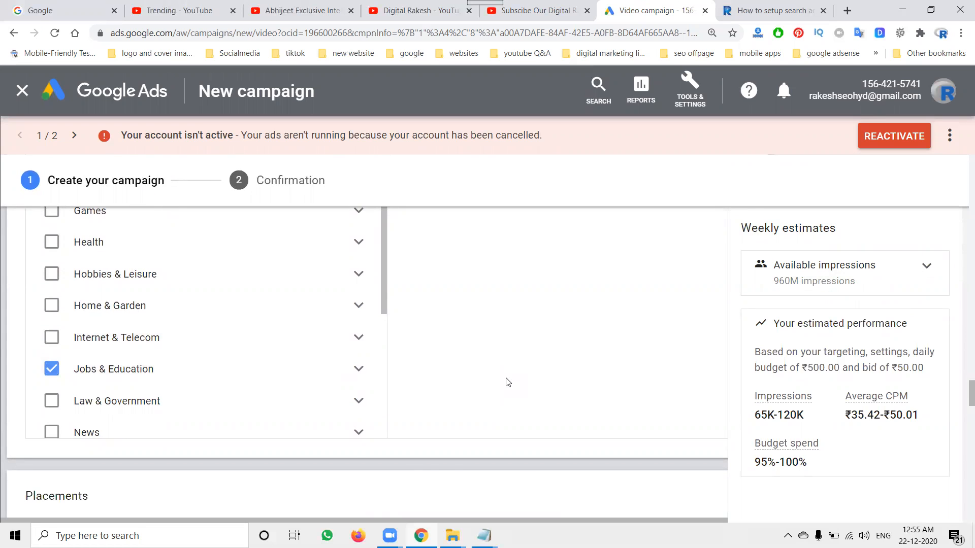
{"action": "scroll", "coordinate": [507, 382], "scroll_direction": "down", "scroll_amount": 8}
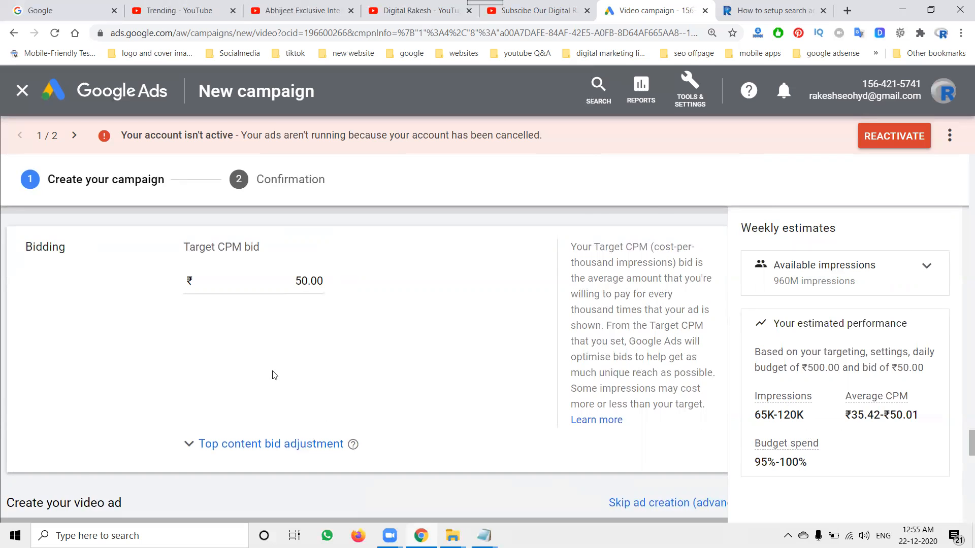
{"action": "scroll", "coordinate": [274, 376], "scroll_direction": "down", "scroll_amount": 15}
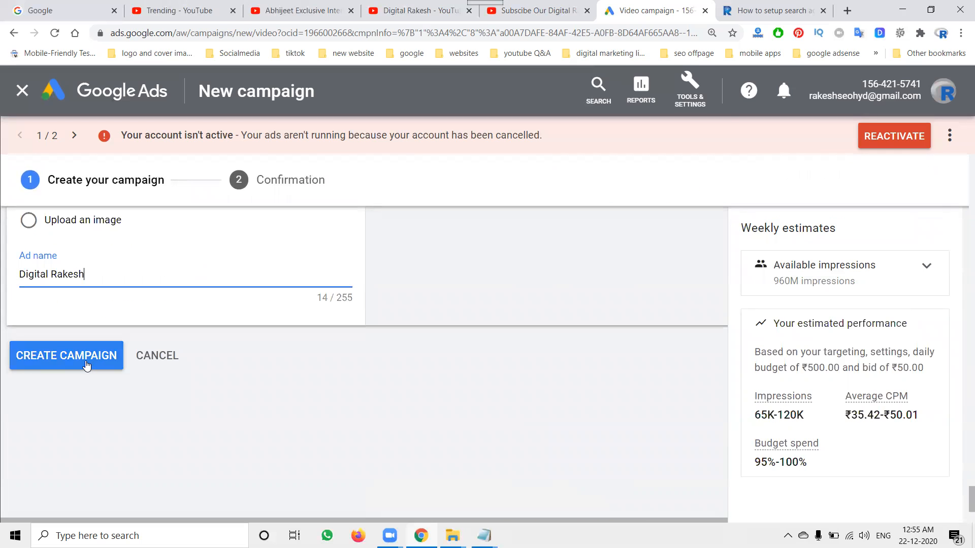
{"action": "left_click", "coordinate": [87, 365]}
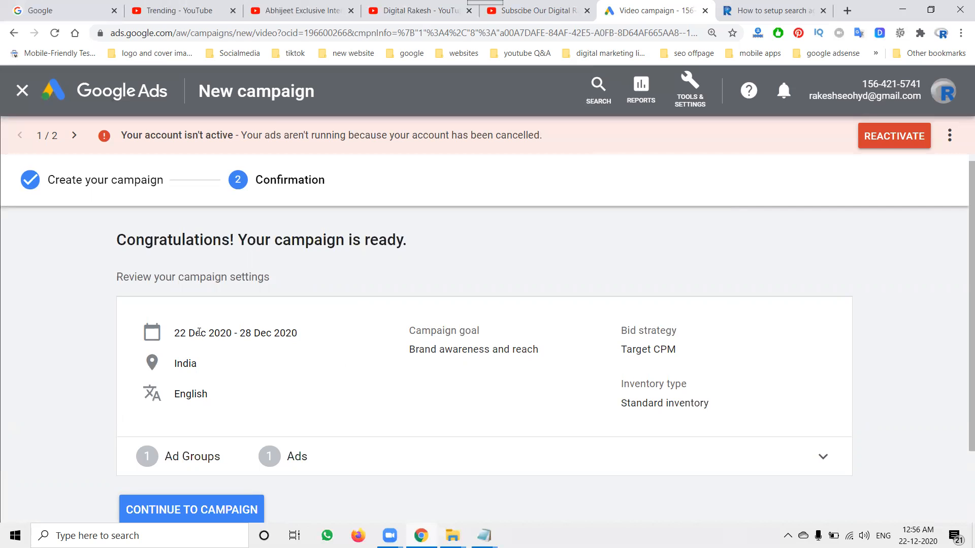
{"action": "left_click", "coordinate": [188, 510]}
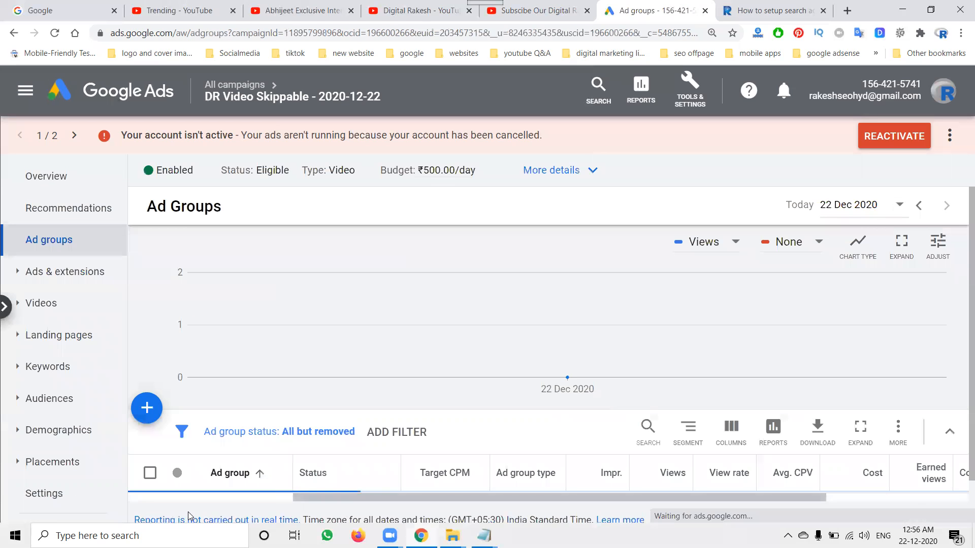
- Find the DR Video Skippable - 2020-12-22 campaign among all campaigns and open its ad group's ads
{"action": "scroll", "coordinate": [385, 330], "scroll_direction": "down", "scroll_amount": 4}
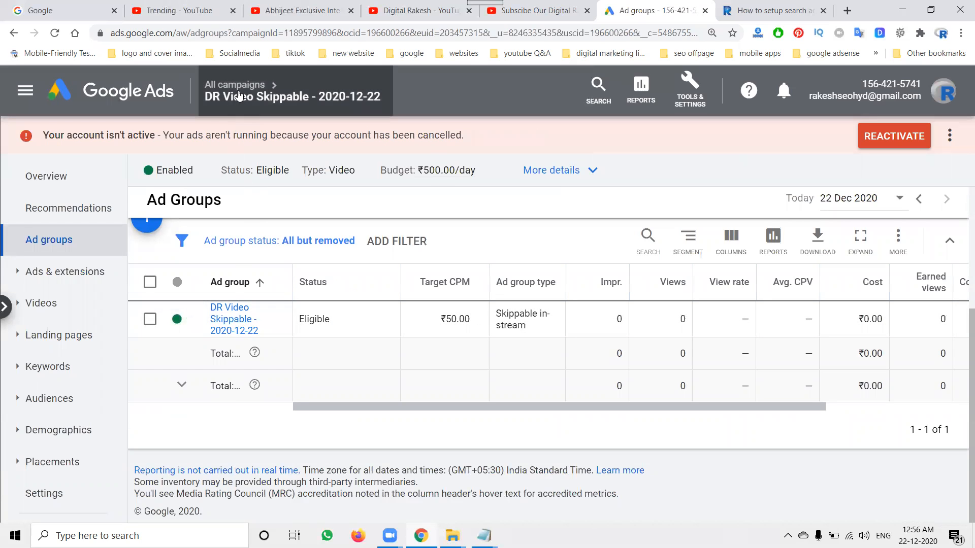
{"action": "mouse_move", "coordinate": [239, 97]}
{"action": "left_click", "coordinate": [219, 140]}
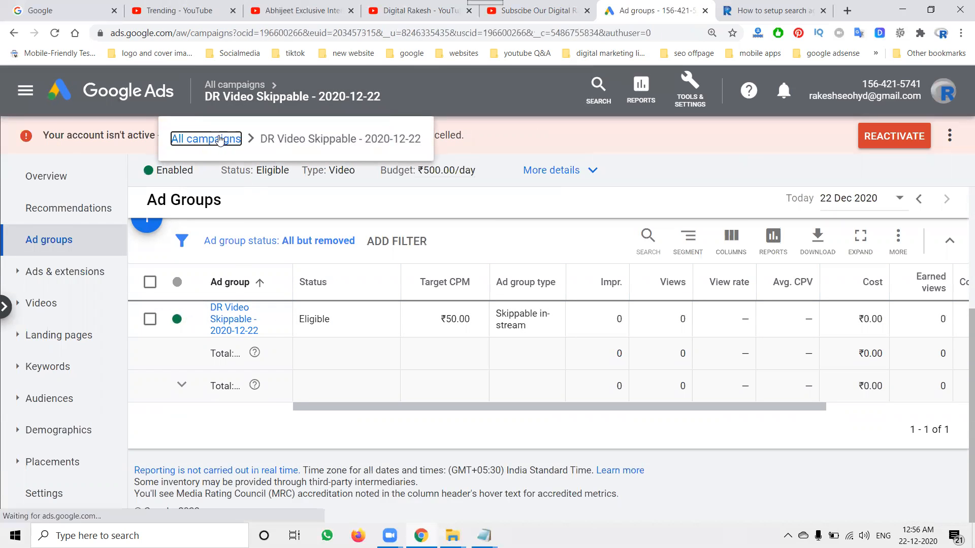
{"action": "scroll", "coordinate": [261, 287], "scroll_direction": "down", "scroll_amount": 4}
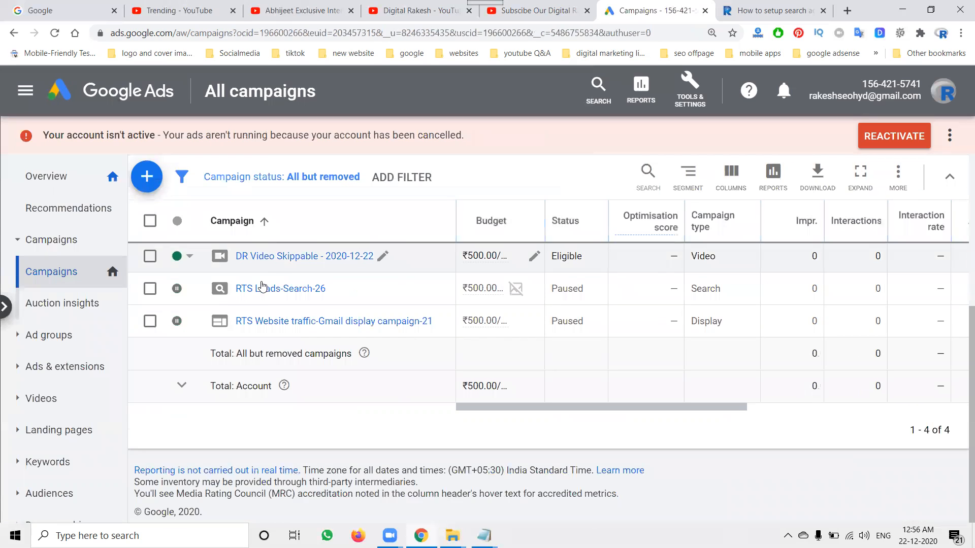
{"action": "left_click", "coordinate": [264, 256]}
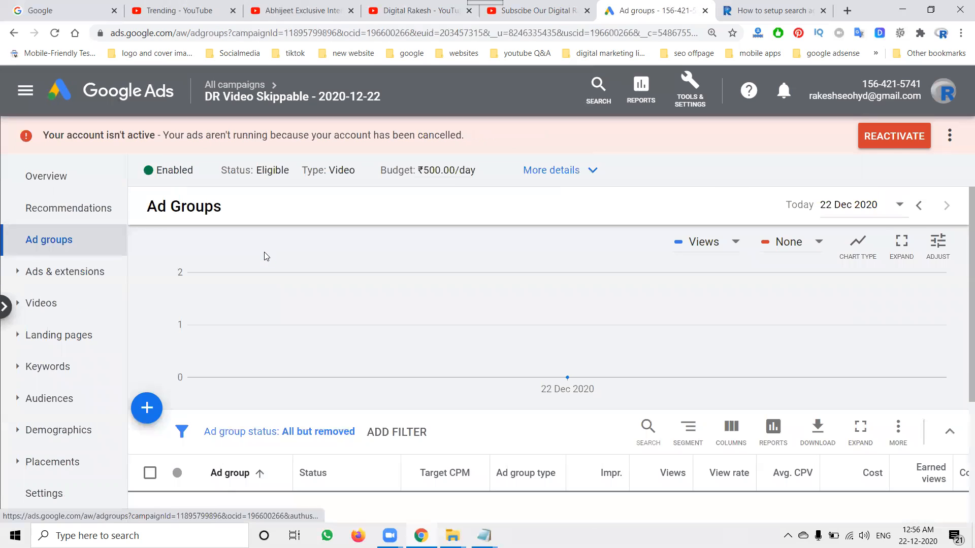
{"action": "scroll", "coordinate": [261, 257], "scroll_direction": "down", "scroll_amount": 4}
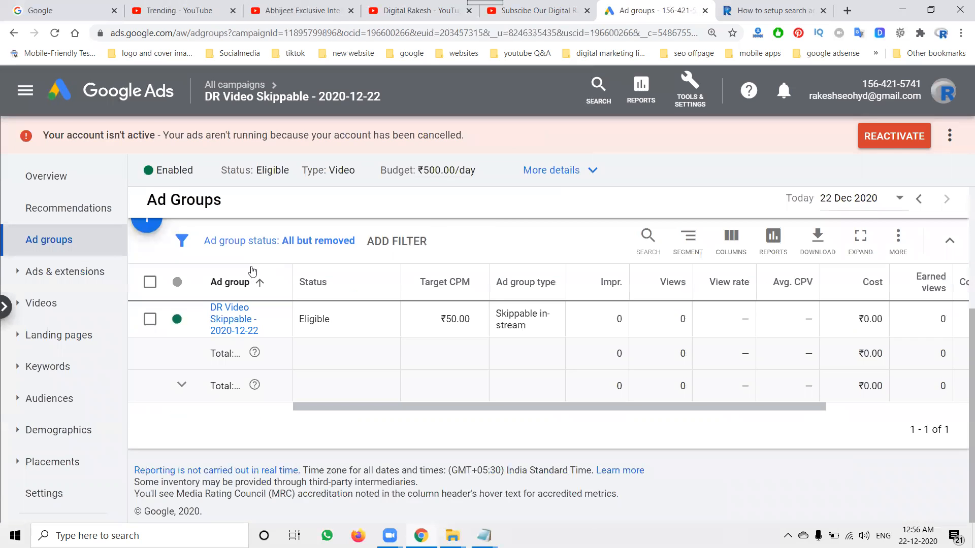
{"action": "left_click", "coordinate": [231, 321]}
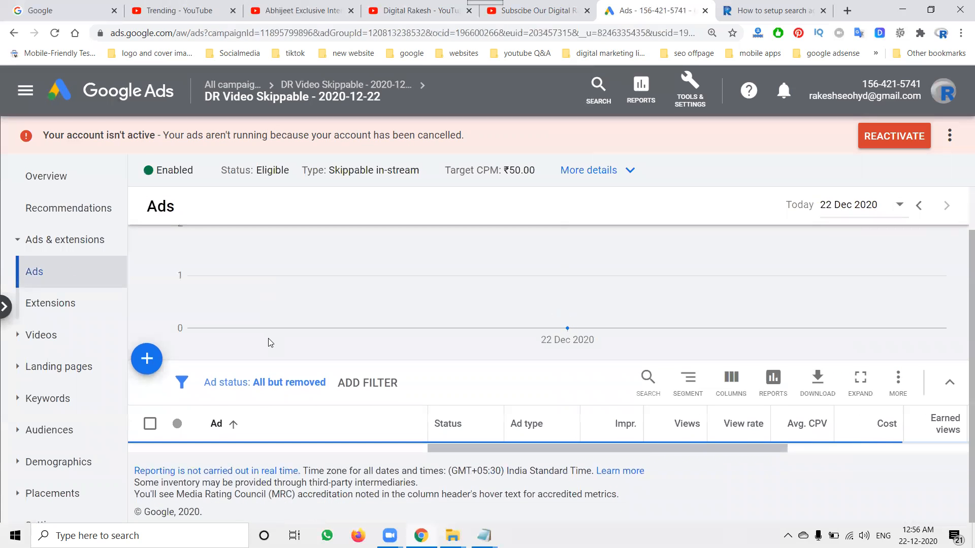
- Preview the Digital Rakesh ad on YouTube and on Google video partners, for mobile and desktop
{"action": "scroll", "coordinate": [274, 348], "scroll_direction": "down", "scroll_amount": 3}
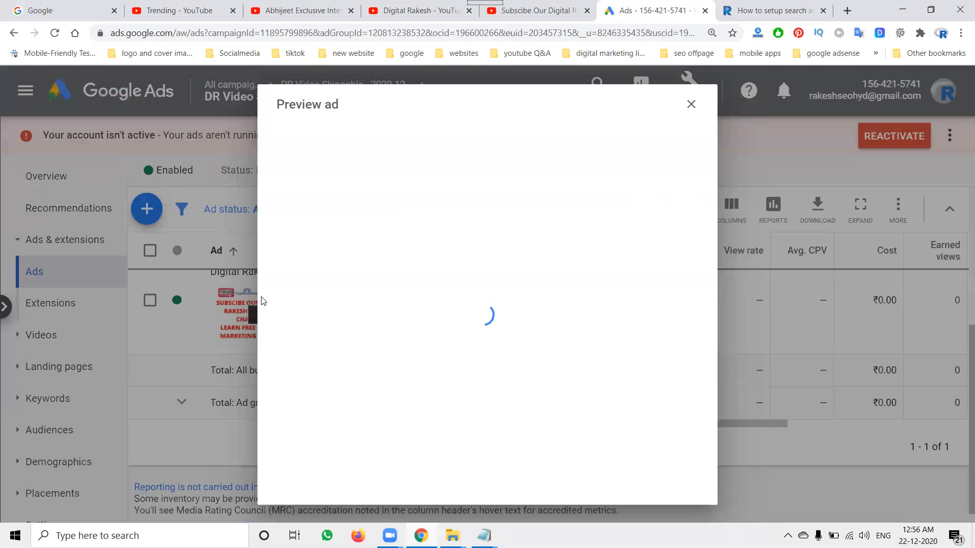
{"action": "left_click", "coordinate": [262, 302]}
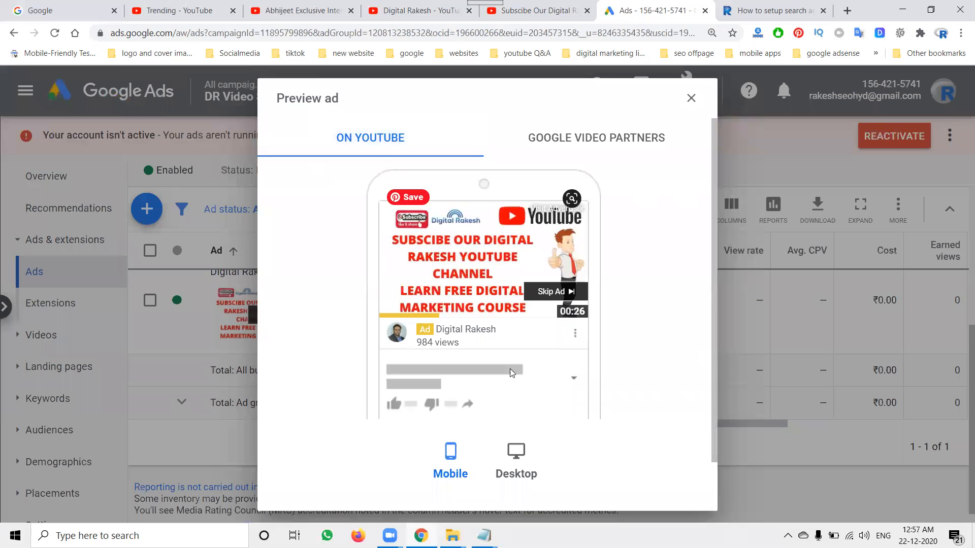
{"action": "left_click", "coordinate": [516, 463]}
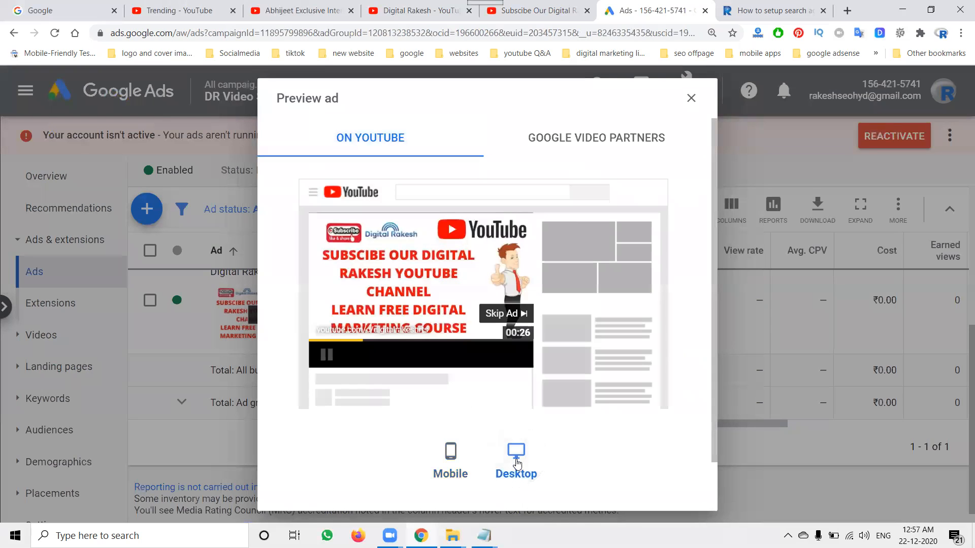
{"action": "left_click", "coordinate": [575, 149]}
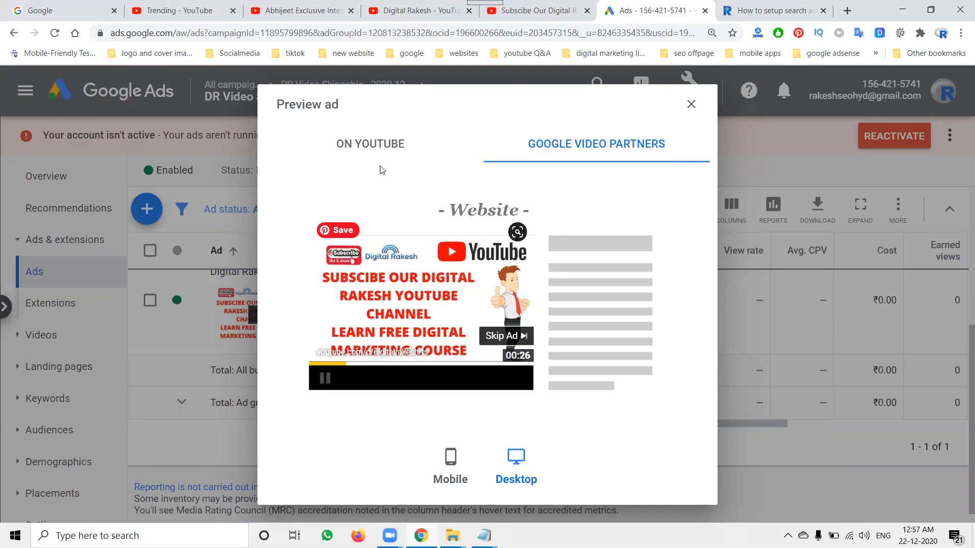
{"action": "left_click", "coordinate": [452, 476]}
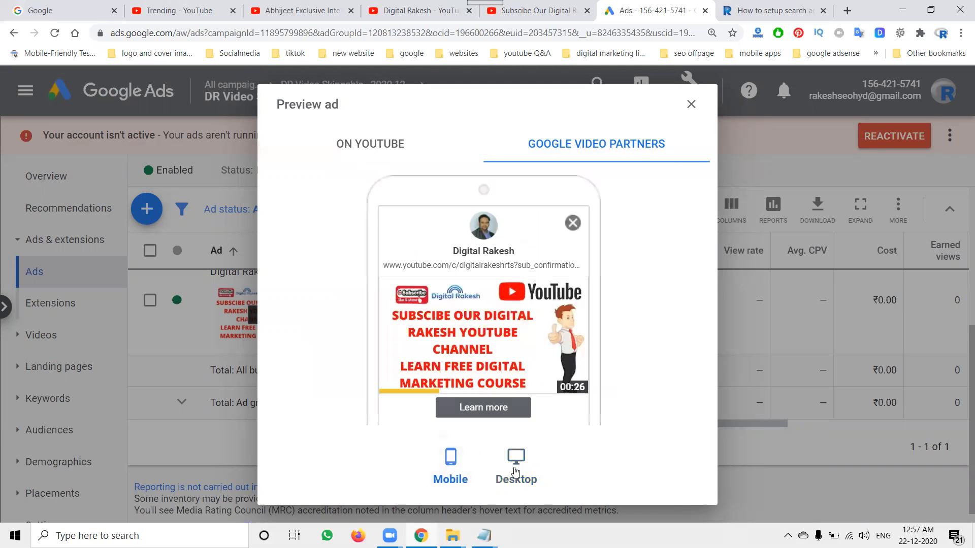
{"action": "left_click", "coordinate": [515, 473]}
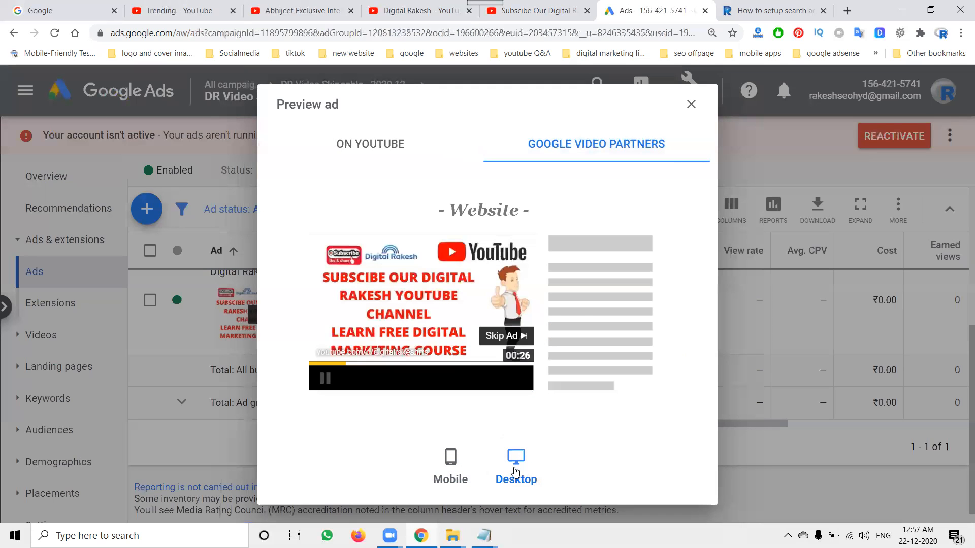
{"action": "left_click", "coordinate": [690, 103]}
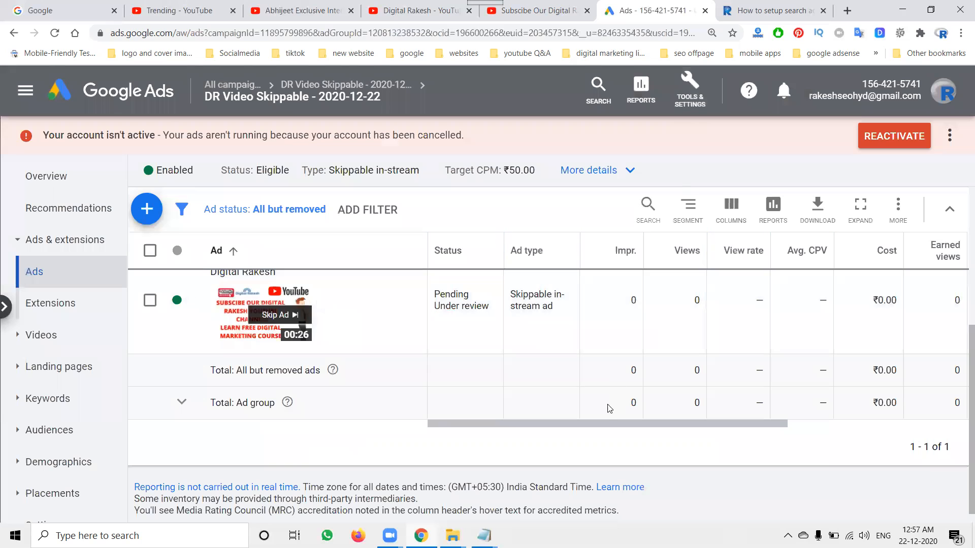
- Examine the ad's performance columns, from impressions and views through cost, conversions and conversion rate to the video
{"action": "scroll", "coordinate": [593, 421], "scroll_direction": "right", "scroll_amount": 3}
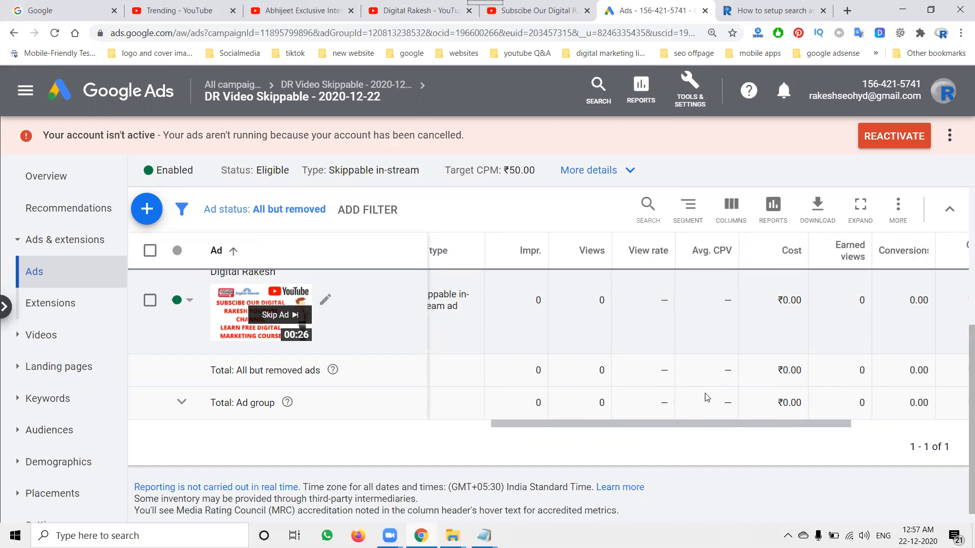
{"action": "scroll", "coordinate": [737, 424], "scroll_direction": "right", "scroll_amount": 3}
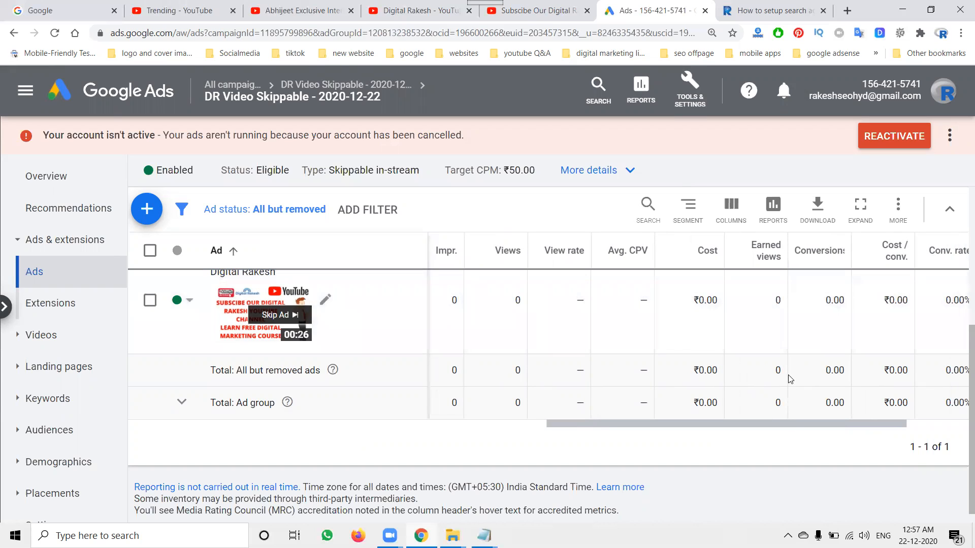
{"action": "scroll", "coordinate": [800, 425], "scroll_direction": "right", "scroll_amount": 1}
{"action": "scroll", "coordinate": [800, 424], "scroll_direction": "right", "scroll_amount": 2}
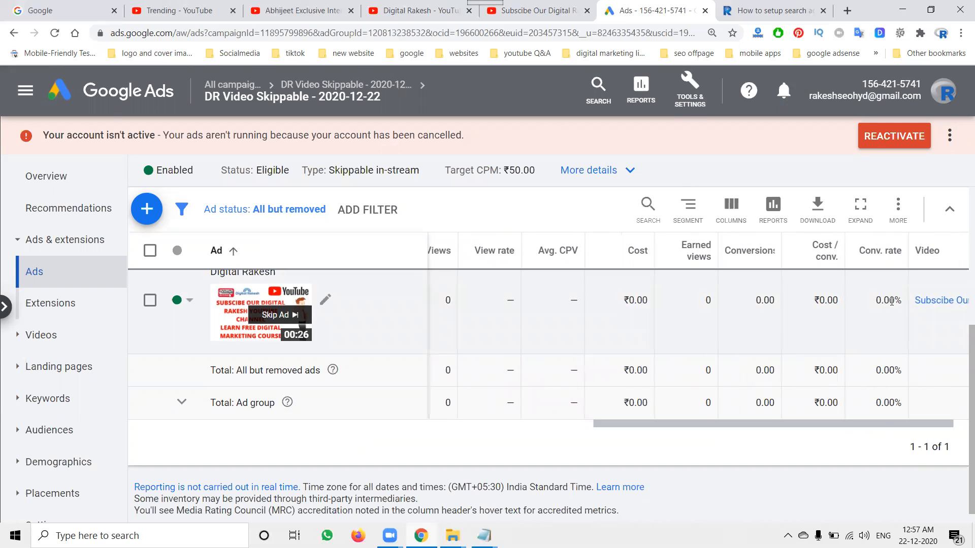
{"action": "scroll", "coordinate": [909, 426], "scroll_direction": "right", "scroll_amount": 1}
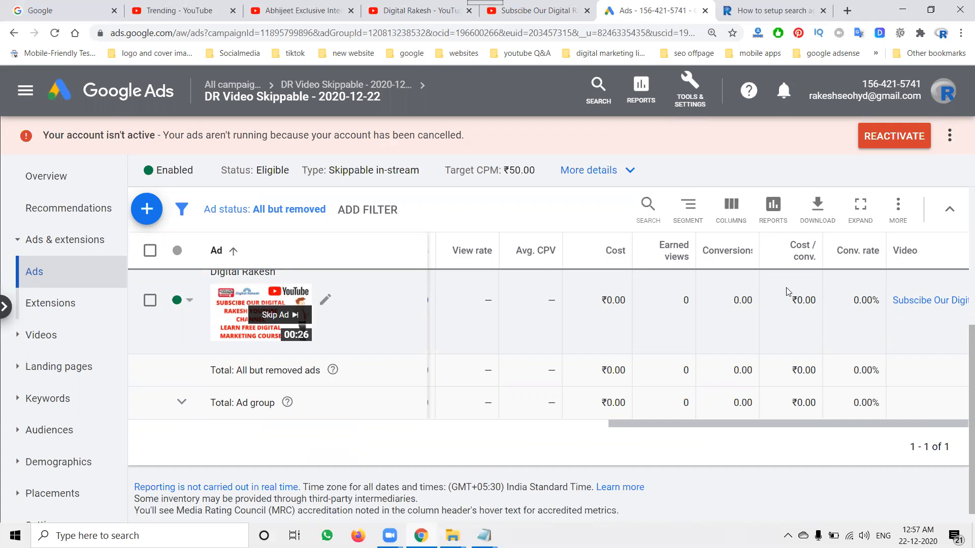
- Close the TV9 interview video and play the uric acid foods video from YouTube's home page to view a skippable ad, then return home
{"action": "left_click", "coordinate": [287, 8]}
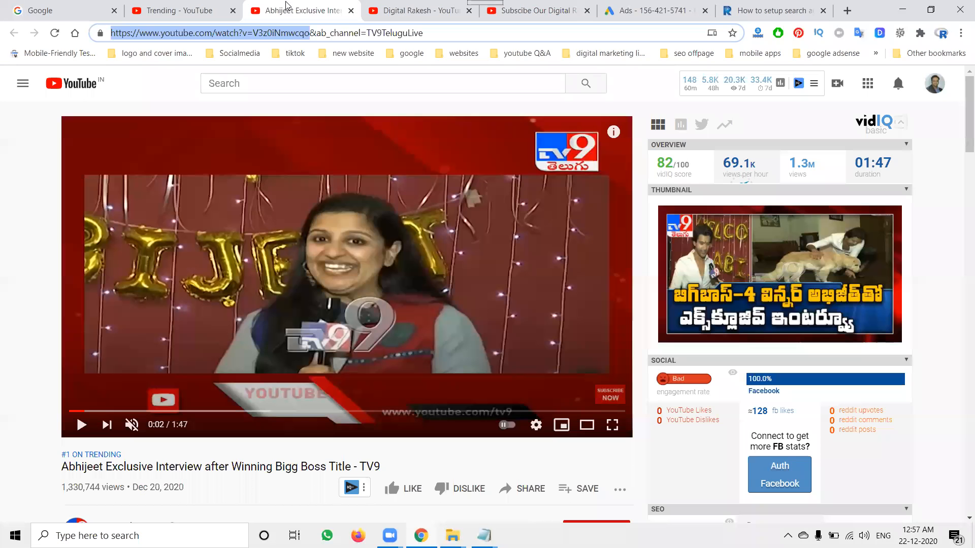
{"action": "left_click", "coordinate": [351, 10]}
{"action": "left_click", "coordinate": [74, 84]}
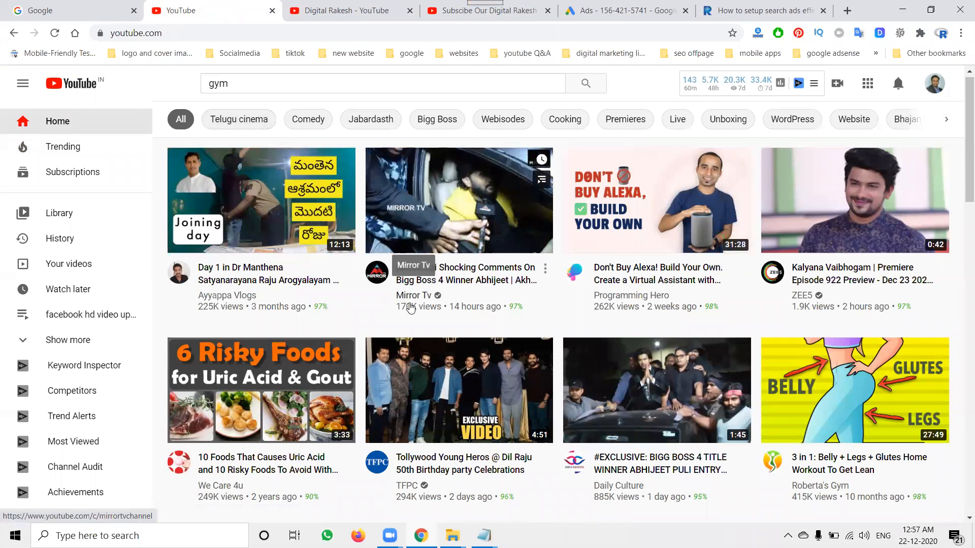
{"action": "scroll", "coordinate": [507, 279], "scroll_direction": "down", "scroll_amount": 2}
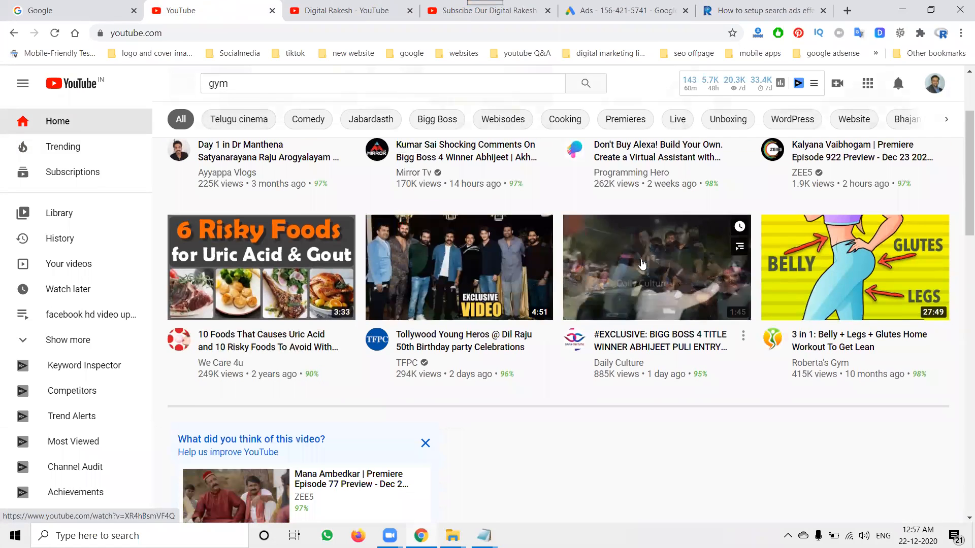
{"action": "left_click", "coordinate": [287, 274]}
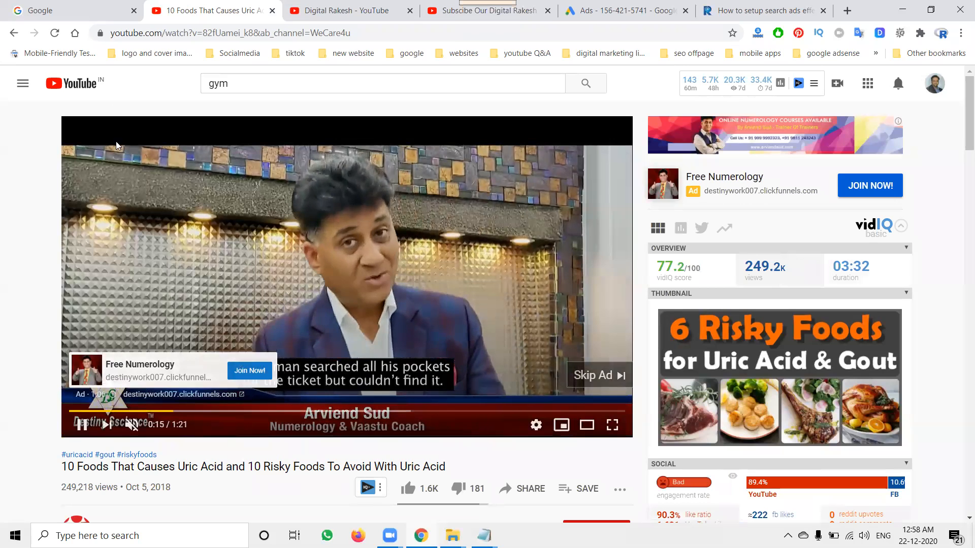
{"action": "left_click", "coordinate": [77, 83]}
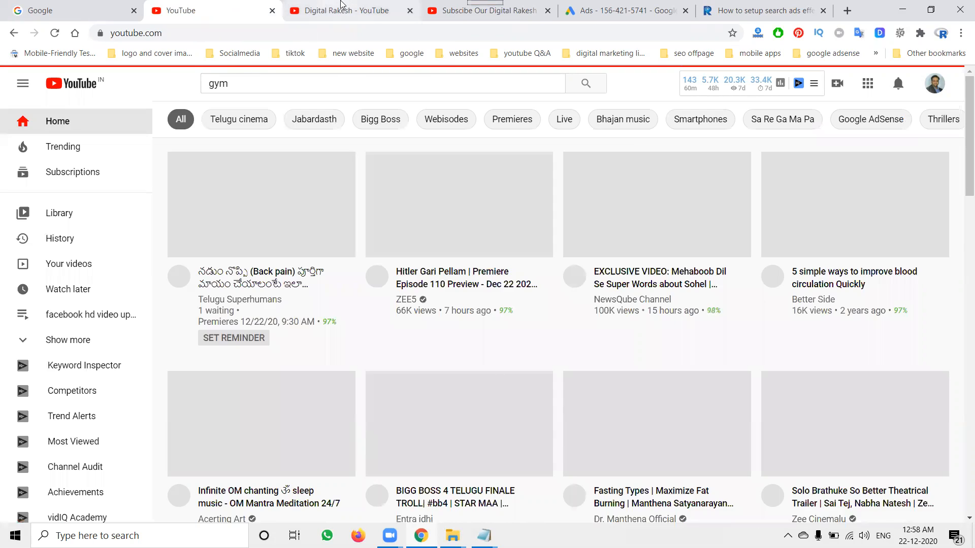
- View the Digital Rakesh channel page and its channel subscription video on YouTube, and return to the channel page
{"action": "left_click", "coordinate": [344, 8]}
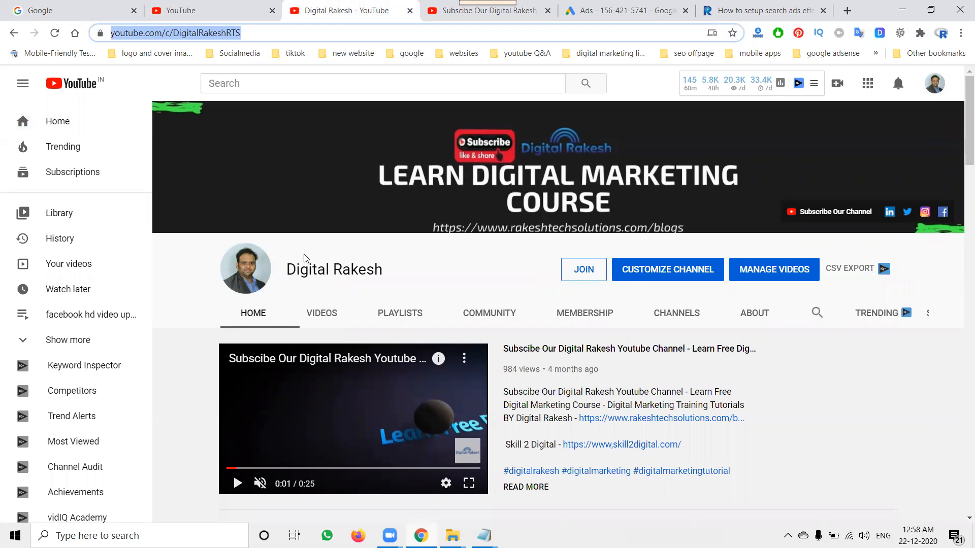
{"action": "left_click", "coordinate": [464, 11]}
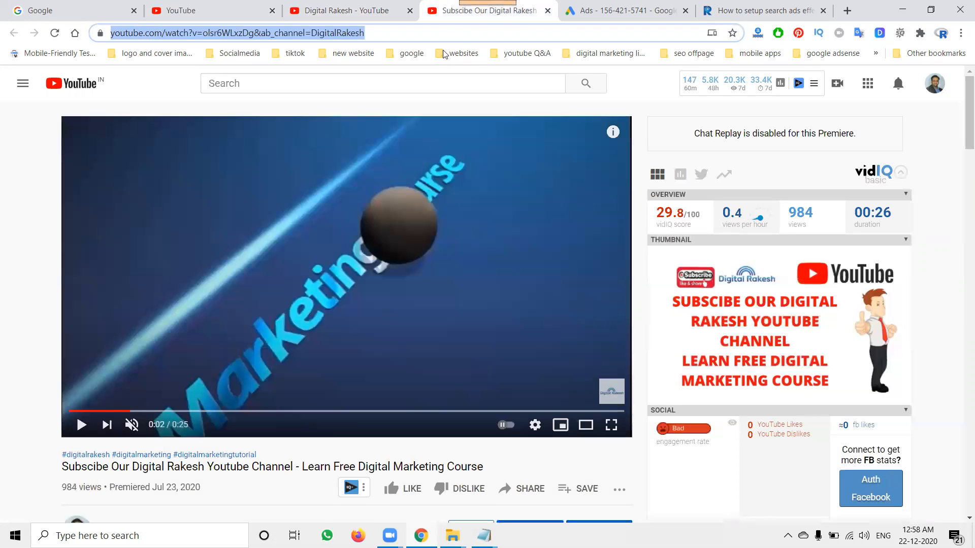
{"action": "left_click", "coordinate": [343, 12]}
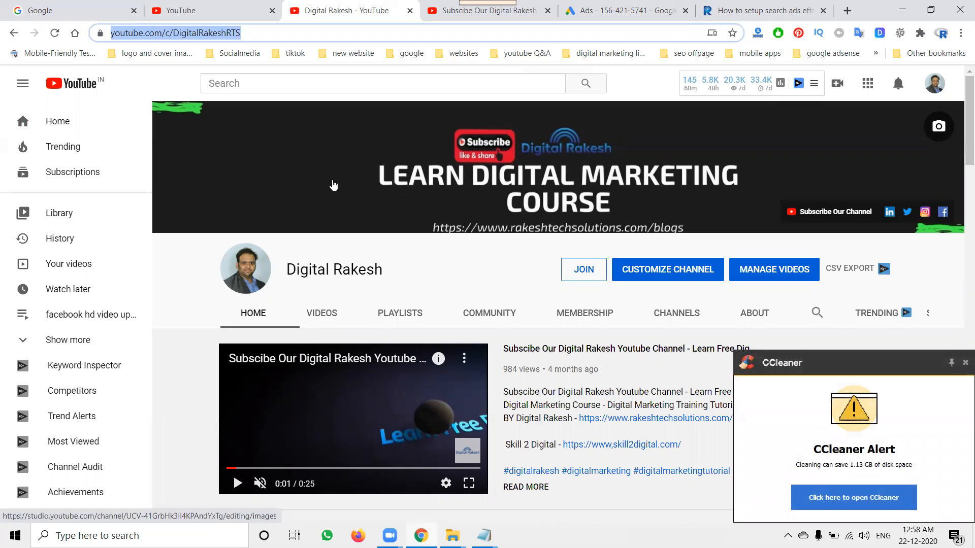
- Dismiss the CCleaner alert, switch to Google Ads and view the list of all campaigns
{"action": "left_click", "coordinate": [962, 362]}
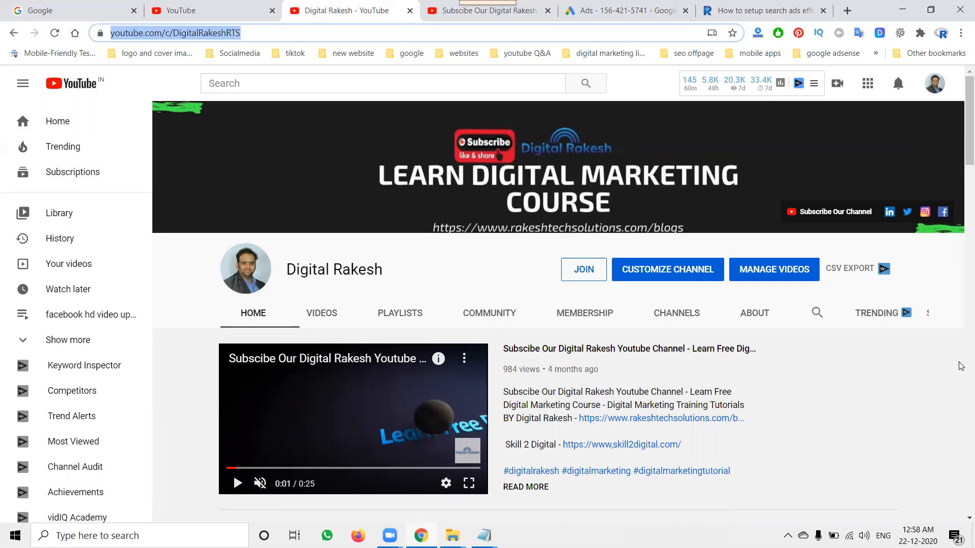
{"action": "left_click", "coordinate": [614, 17]}
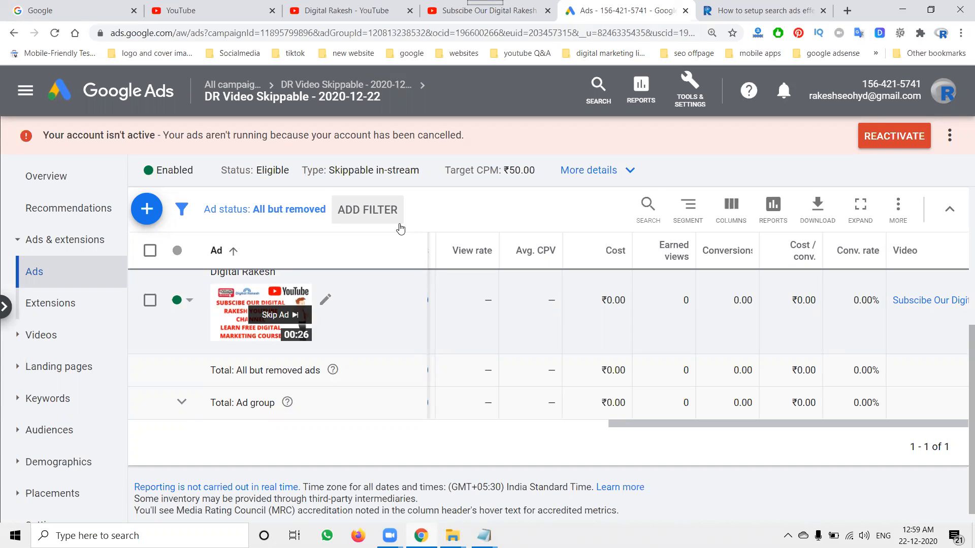
{"action": "left_click", "coordinate": [233, 85]}
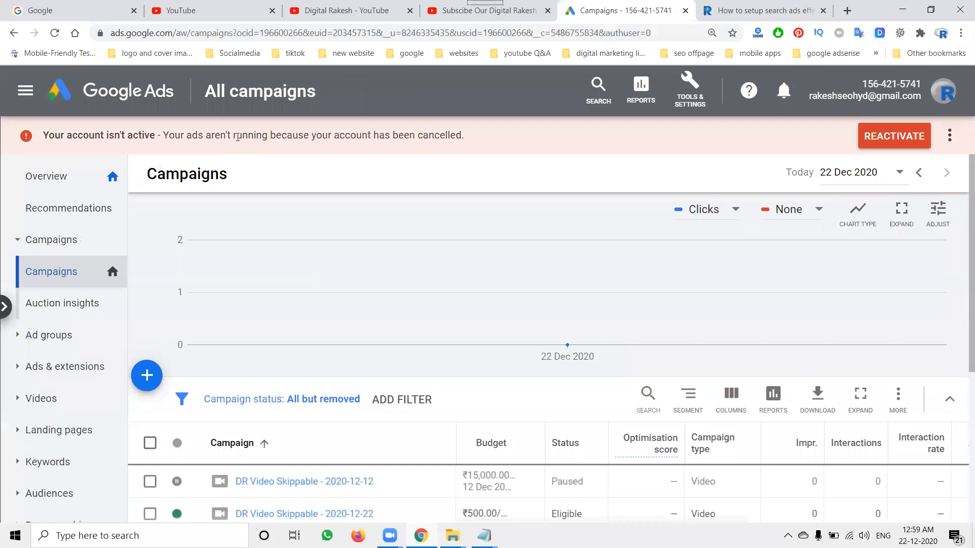
- View the Blogs page of the Rakesh Tech Solutions website, and return to the Digital Rakesh YouTube channel page
{"action": "left_click", "coordinate": [356, 11]}
{"action": "left_click", "coordinate": [768, 13]}
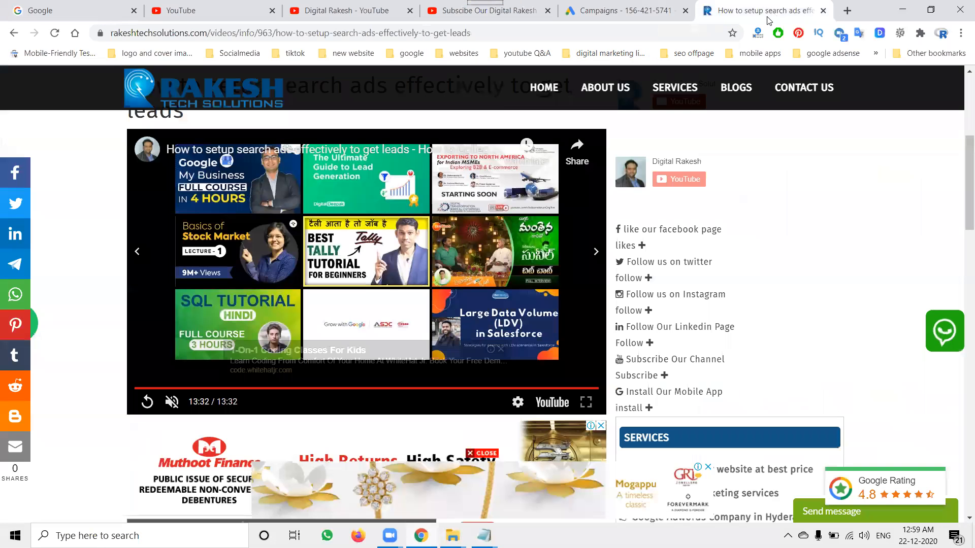
{"action": "left_click", "coordinate": [733, 88]}
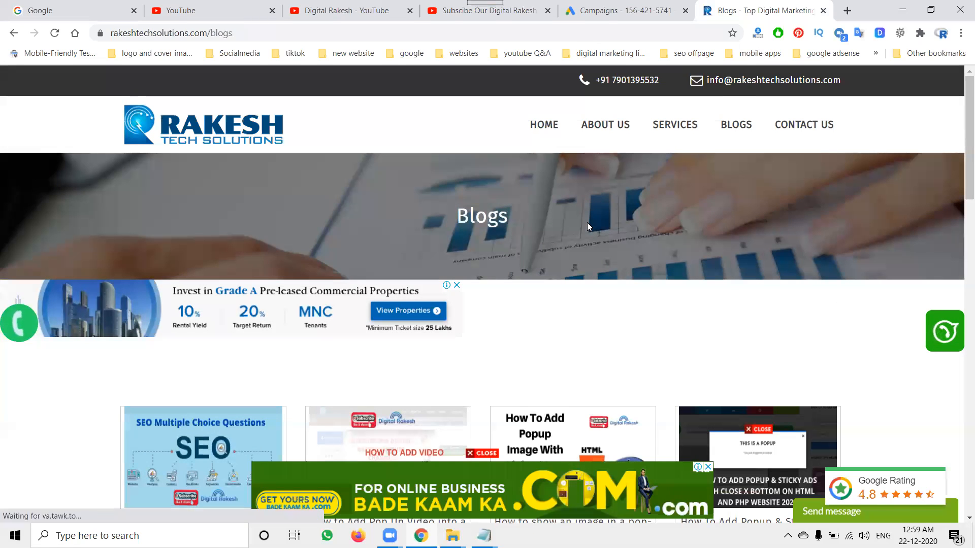
{"action": "left_click", "coordinate": [344, 13]}
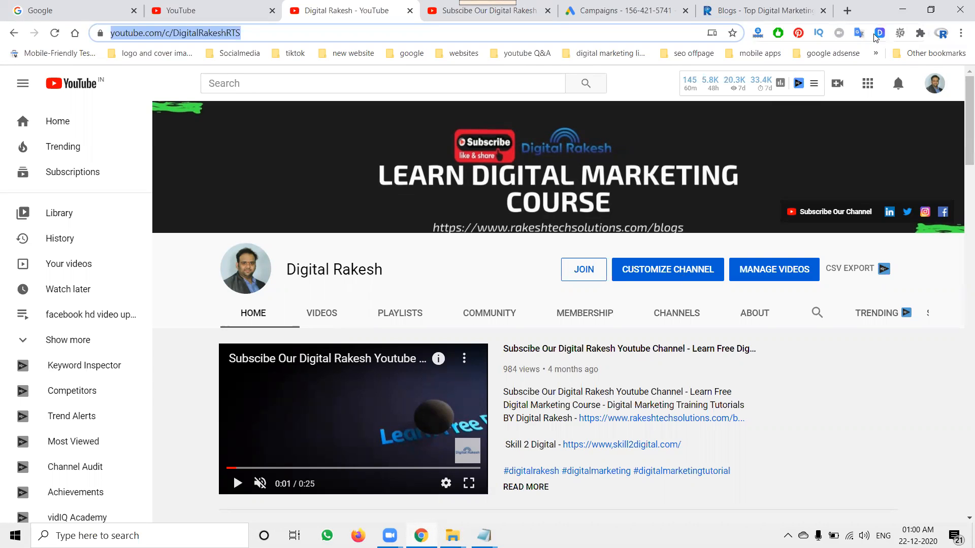
- Open canva.com in a new tab, view its Video design types, including YouTube Video Ad, and return to the Digital Rakesh channel page
{"action": "left_click", "coordinate": [855, 11]}
{"action": "type", "text": "ca"}
{"action": "key", "text": "Return"}
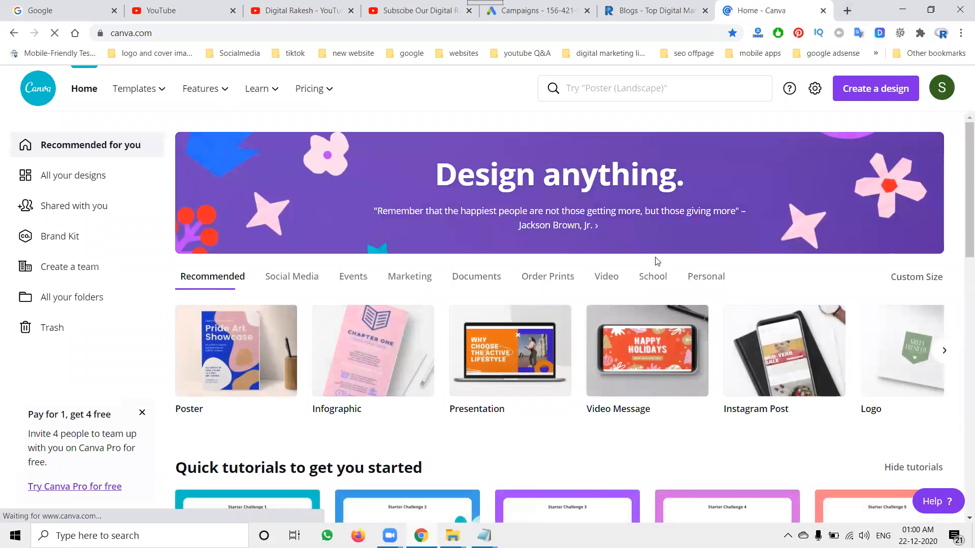
{"action": "left_click", "coordinate": [602, 277]}
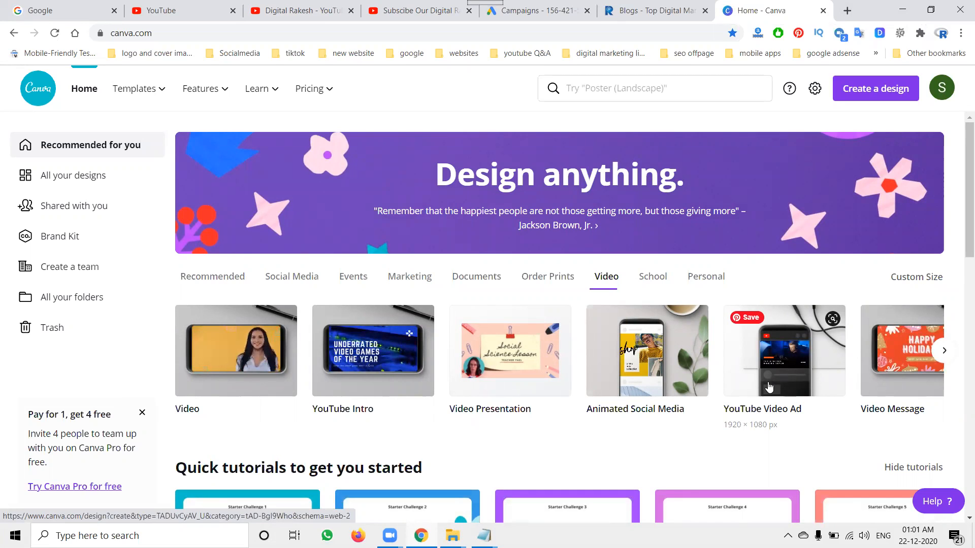
{"action": "left_click", "coordinate": [333, 6]}
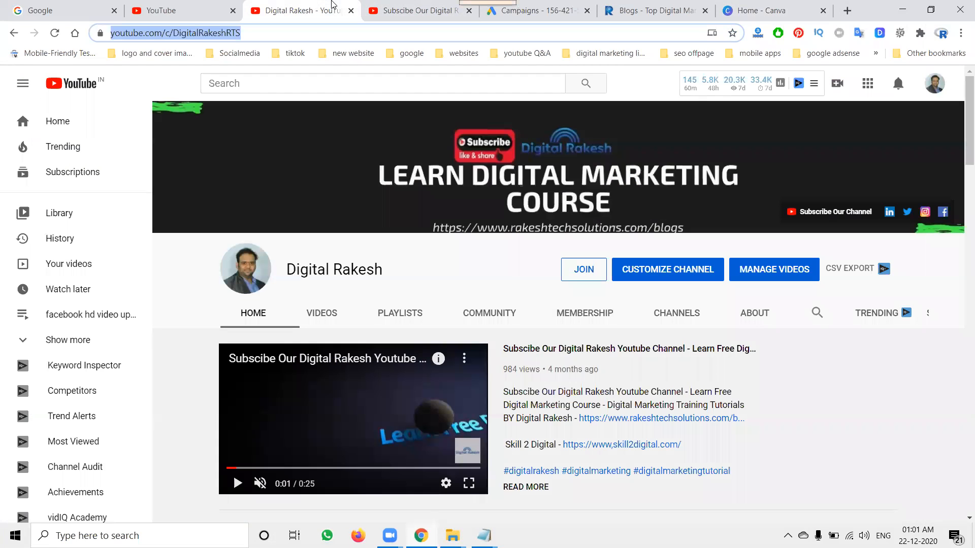